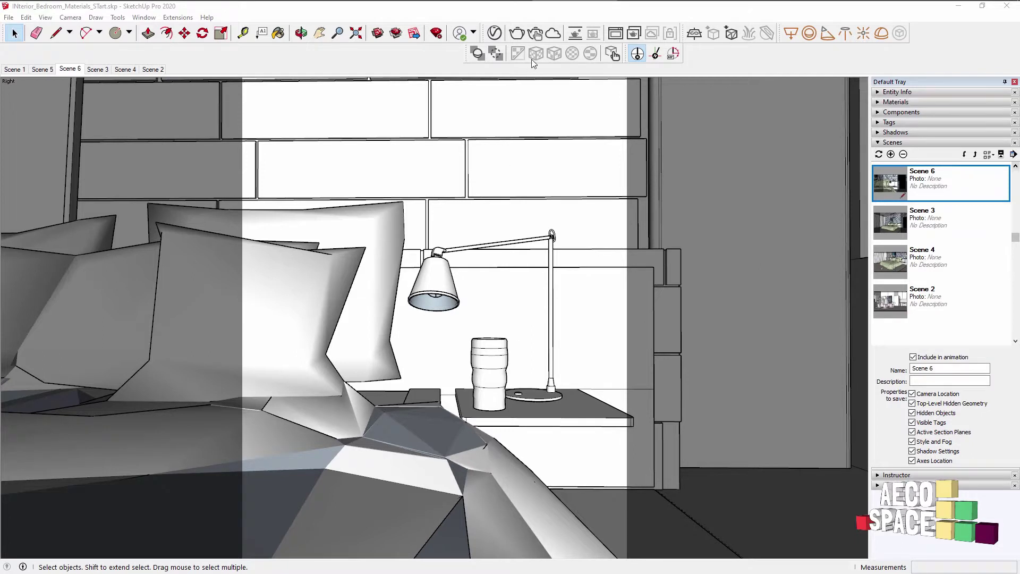
pyautogui.click(537, 35)
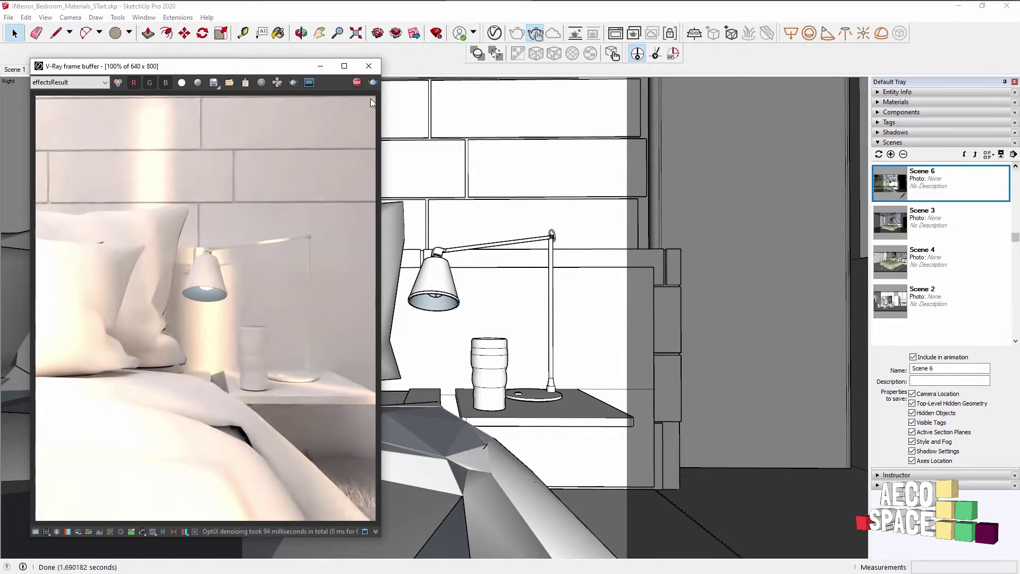
pyautogui.click(511, 243)
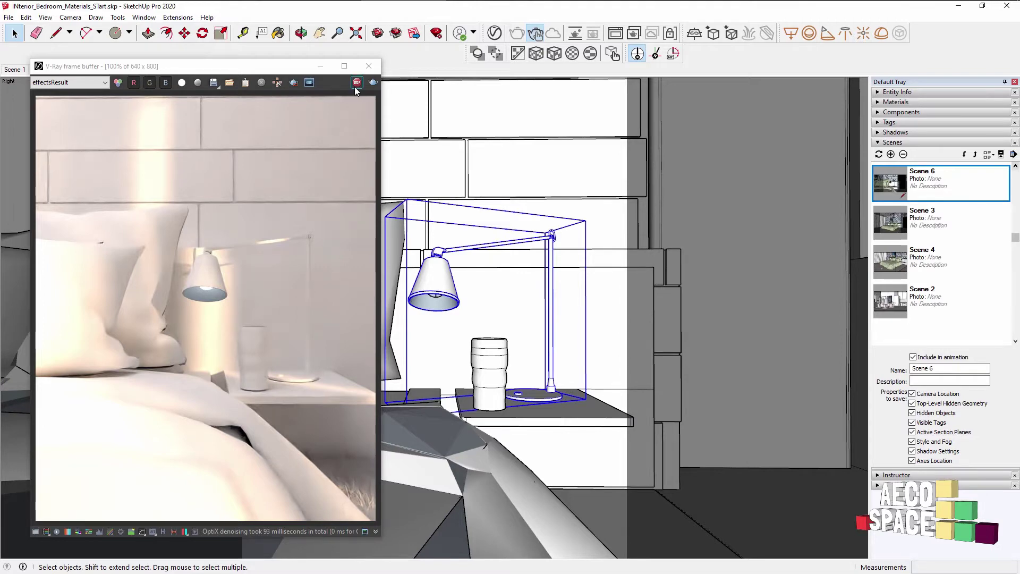
pyautogui.click(369, 68)
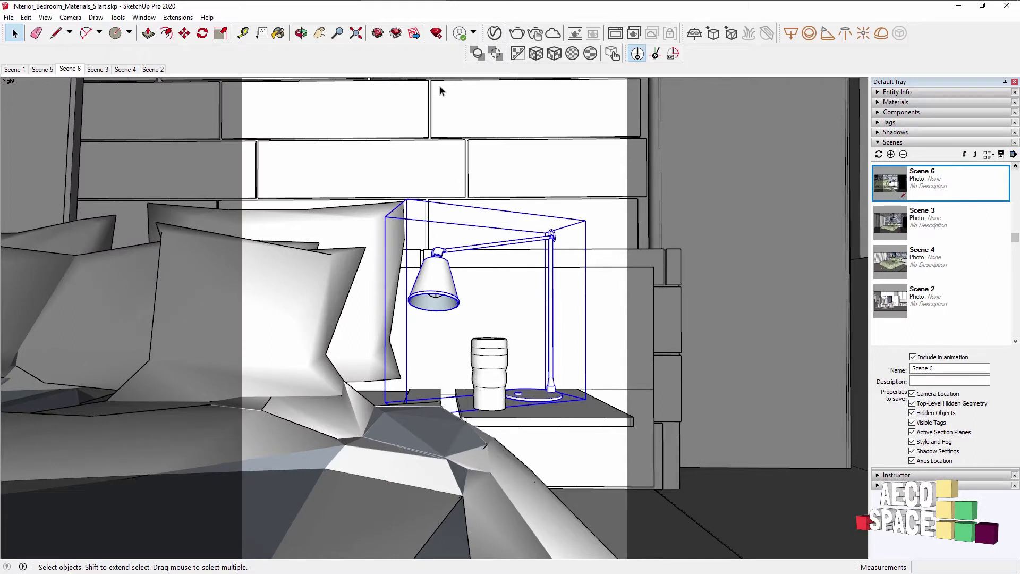
# Open the V-Ray Asset Editor and show the material library across all categories
pyautogui.click(493, 33)
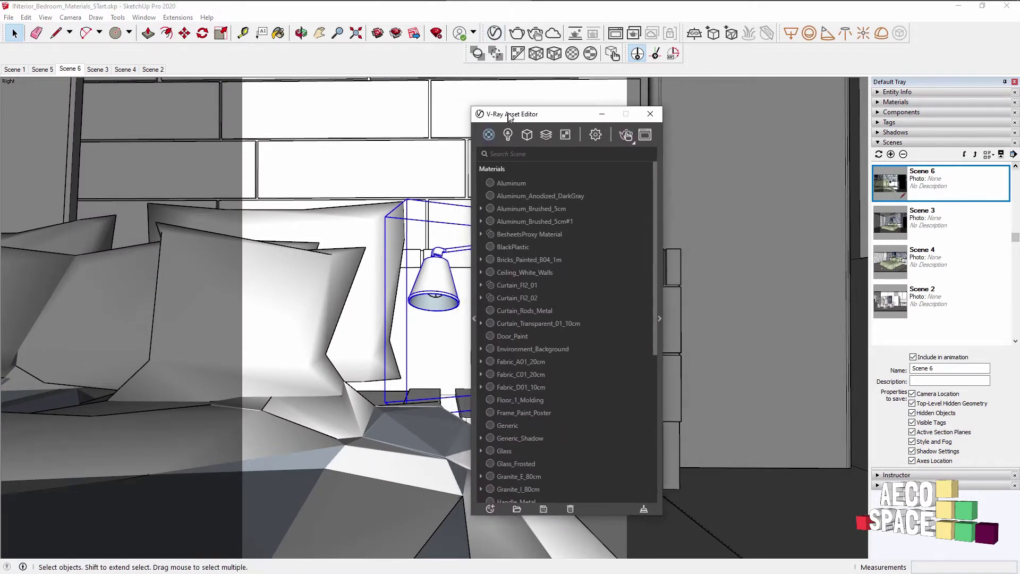
pyautogui.moveTo(508, 115); pyautogui.dragTo(500, 109)
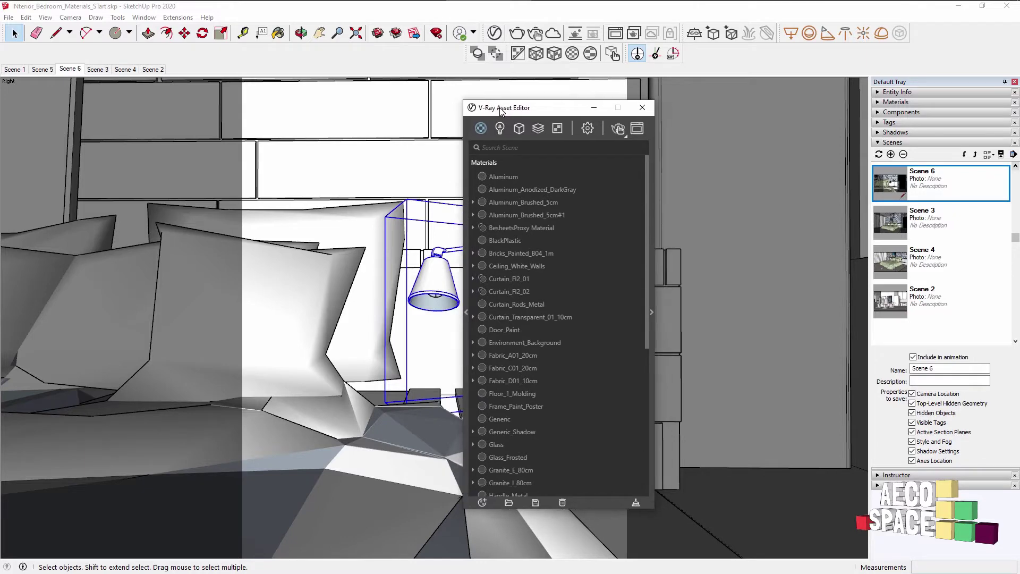
pyautogui.click(466, 187)
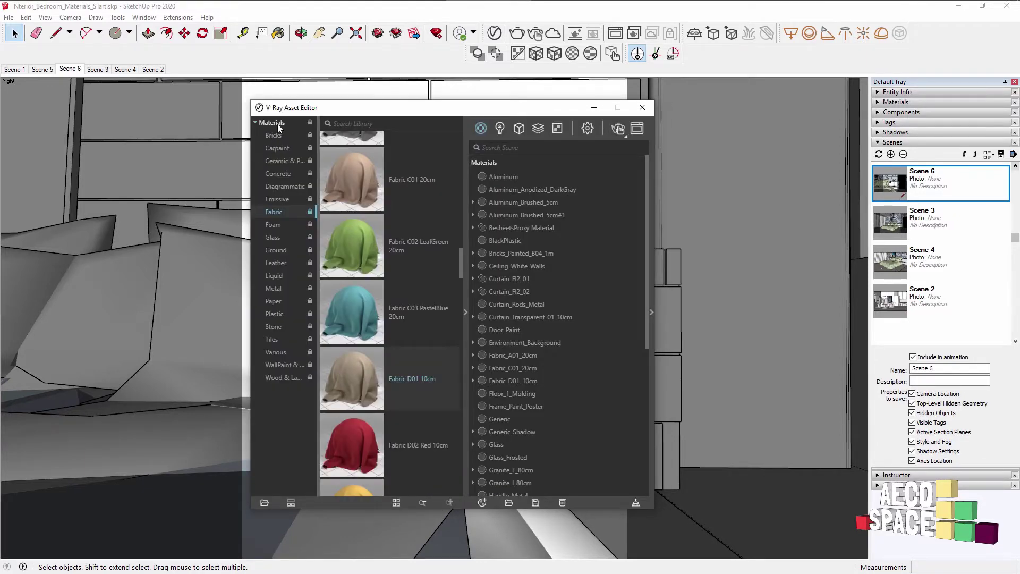
pyautogui.click(278, 125)
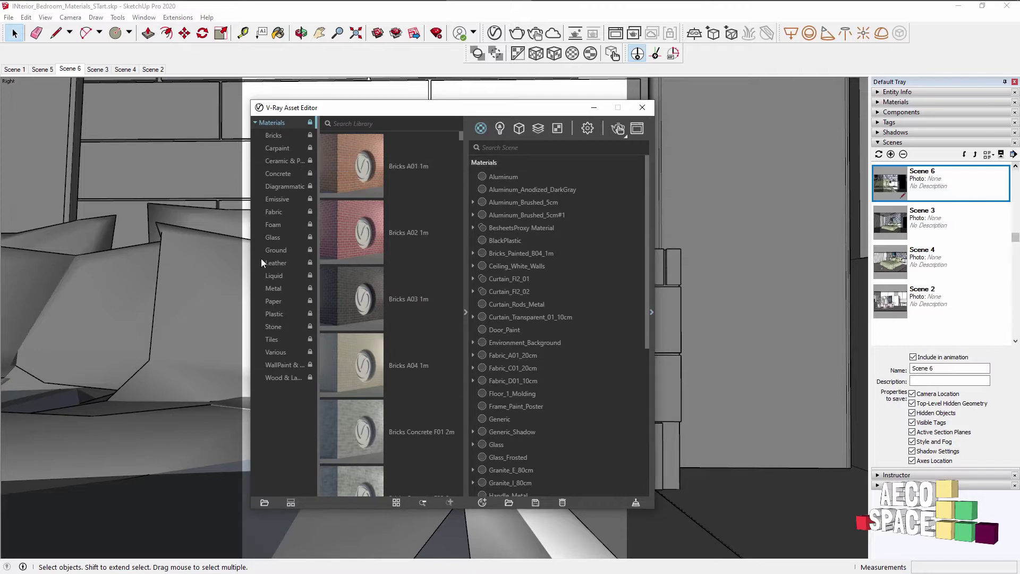
# Scroll through the library and browse the Foam materials
pyautogui.scroll(-2, 399, 229)
pyautogui.scroll(-2, 395, 250)
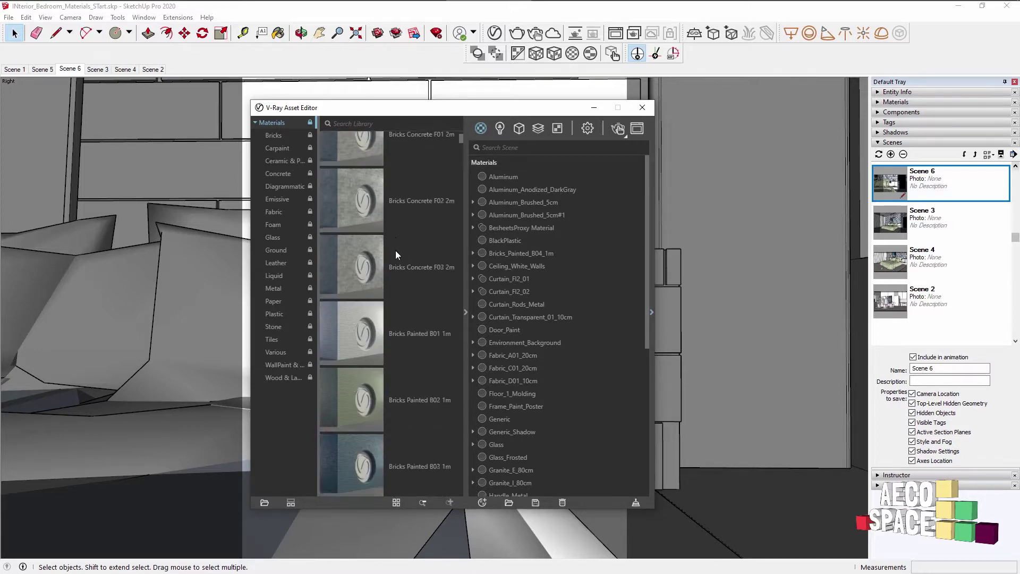
pyautogui.scroll(-2, 395, 250)
pyautogui.scroll(-2, 407, 244)
pyautogui.scroll(-2, 412, 244)
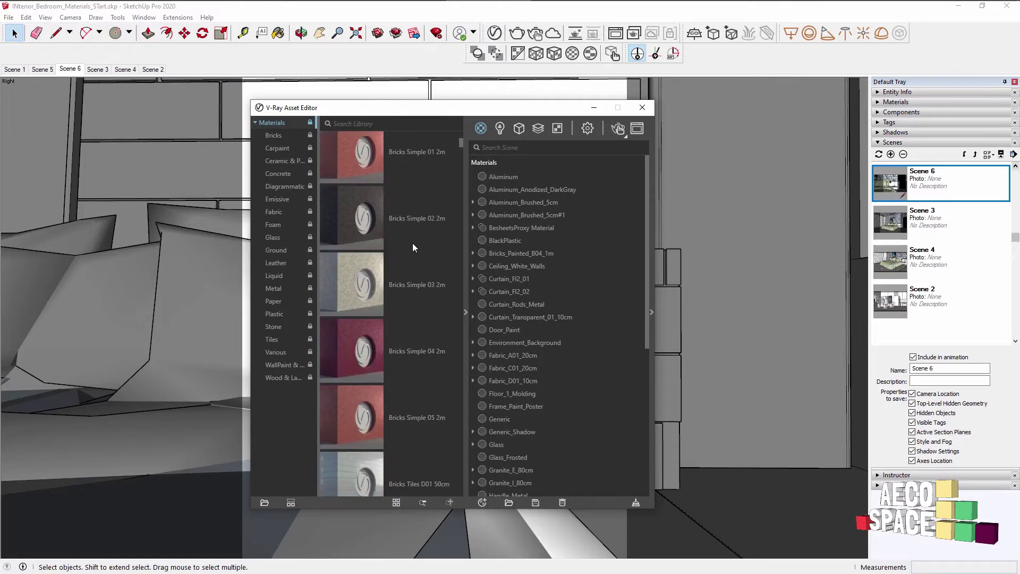
pyautogui.scroll(-2, 412, 243)
pyautogui.scroll(-3, 412, 245)
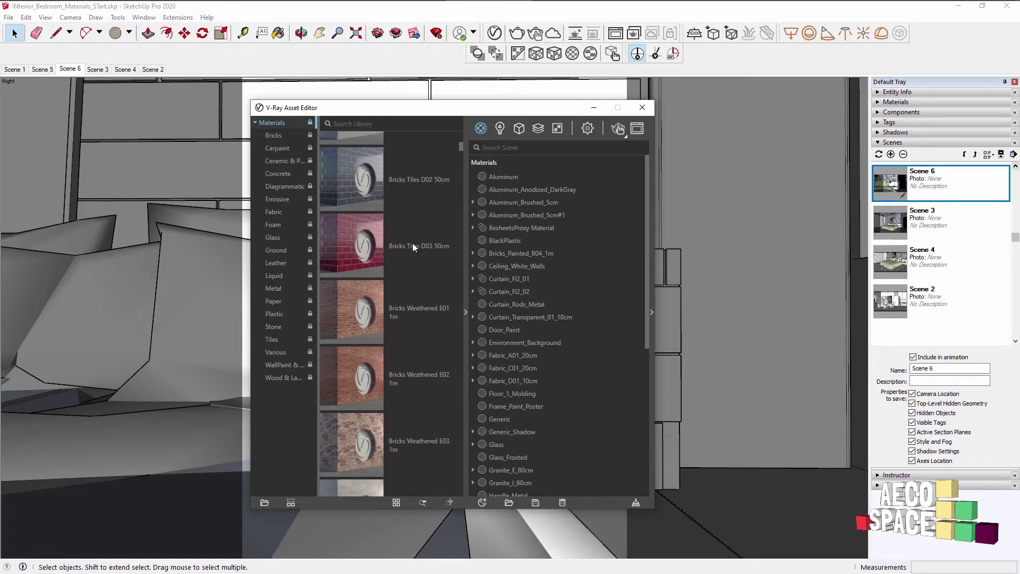
pyautogui.scroll(-2, 413, 243)
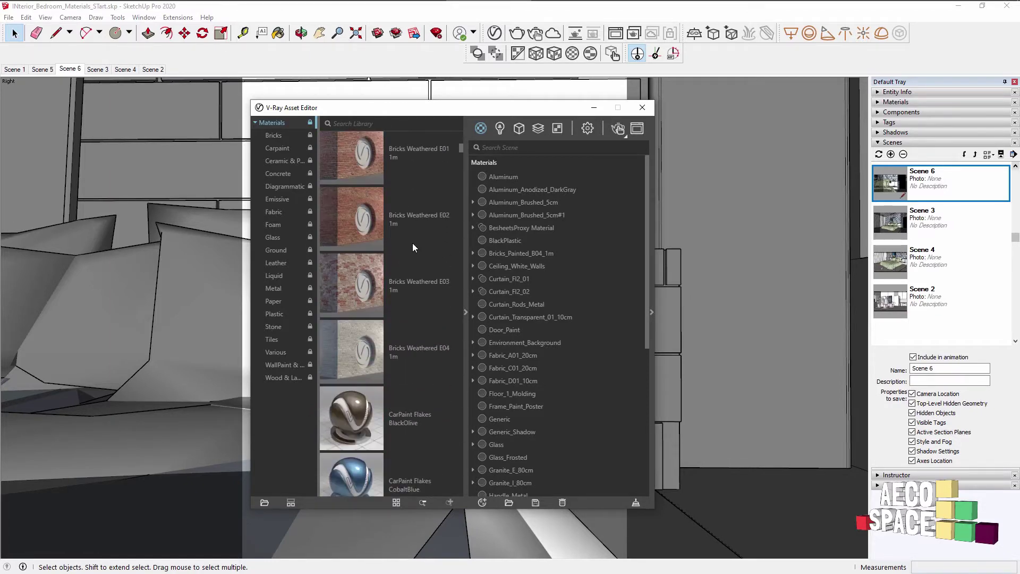
pyautogui.scroll(-1, 412, 243)
pyautogui.scroll(-2, 412, 243)
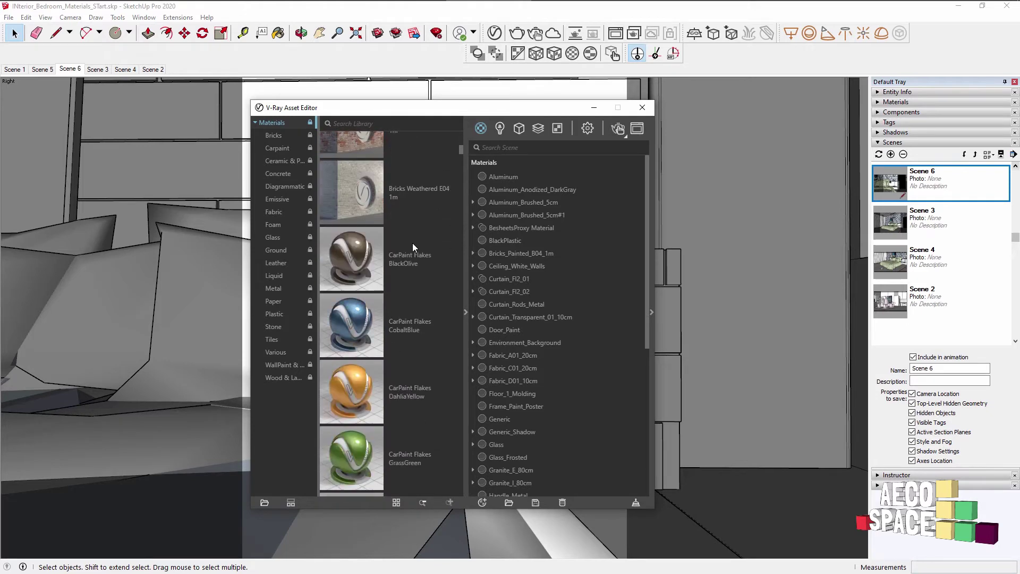
pyautogui.click(288, 228)
pyautogui.scroll(-2, 424, 264)
pyautogui.scroll(-2, 424, 264)
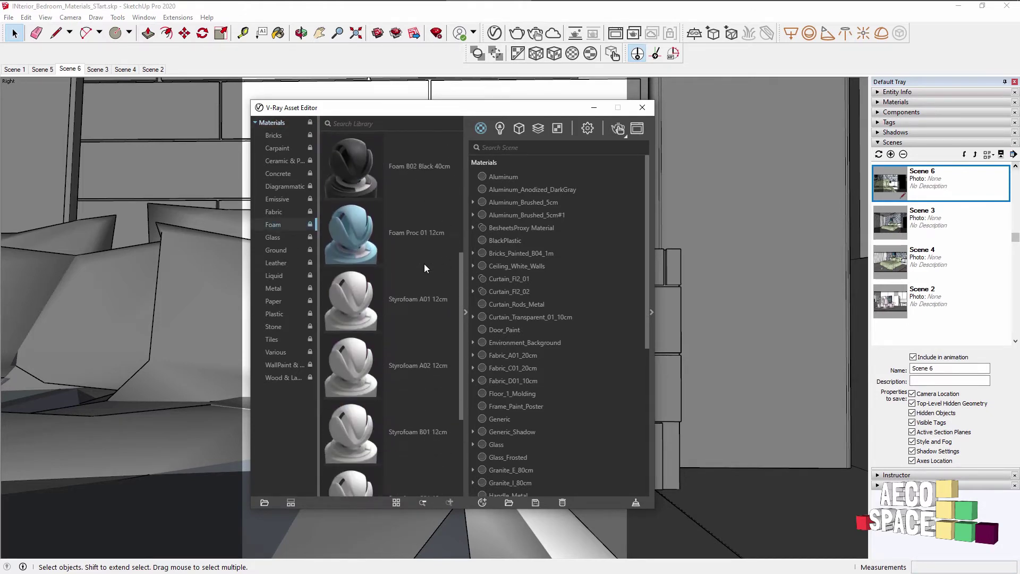
# Browse the Leather and Paper library materials
pyautogui.click(281, 264)
pyautogui.scroll(-1, 432, 267)
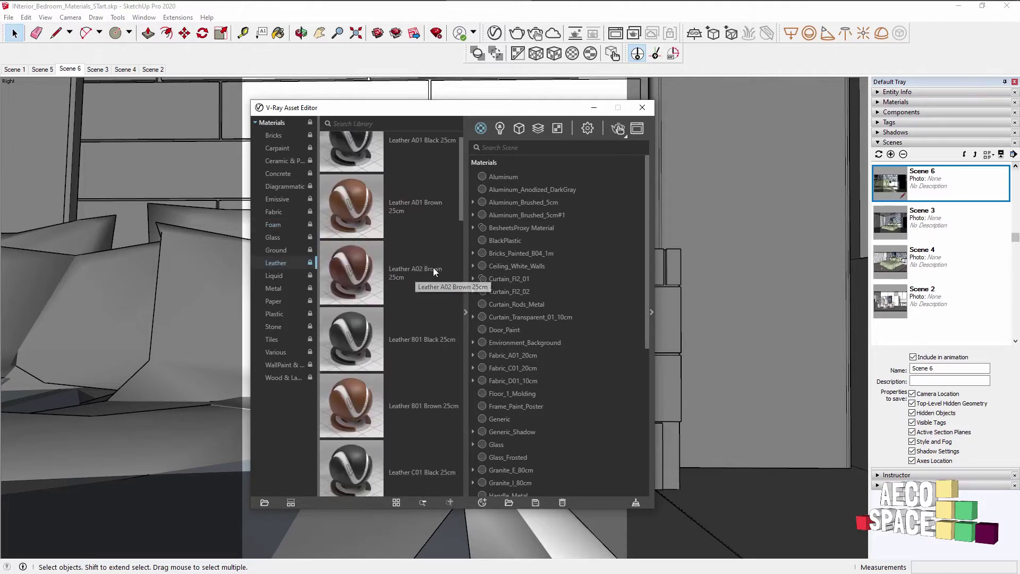
pyautogui.scroll(-3, 420, 252)
pyautogui.scroll(-3, 409, 239)
pyautogui.scroll(-3, 409, 239)
pyautogui.scroll(-2, 409, 239)
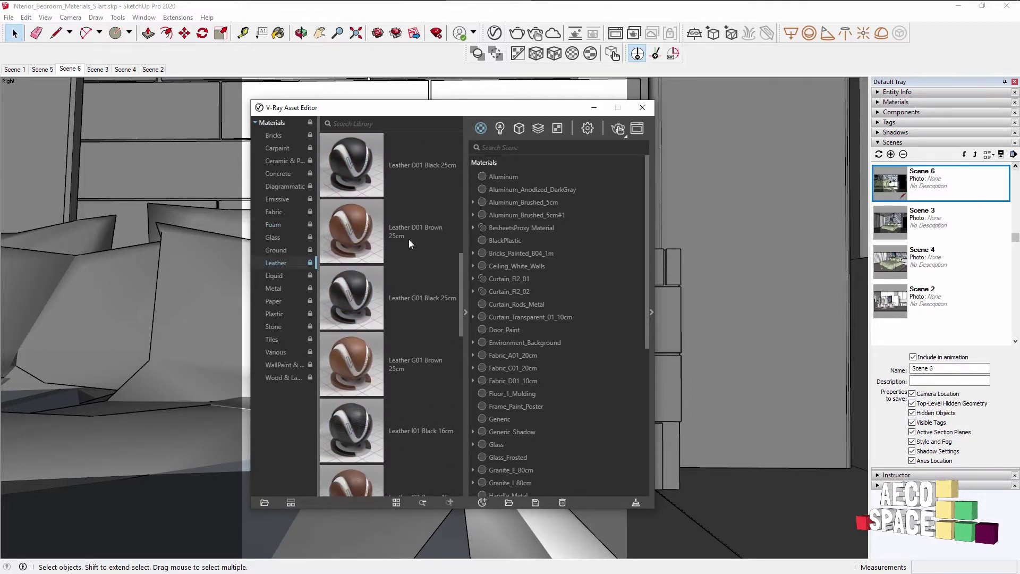
pyautogui.scroll(-2, 409, 243)
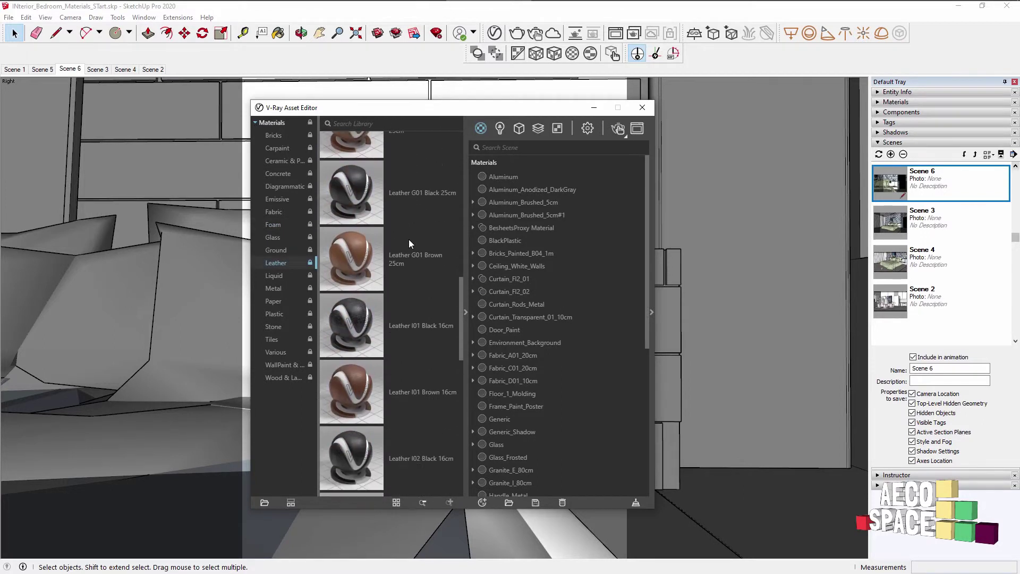
pyautogui.click(282, 301)
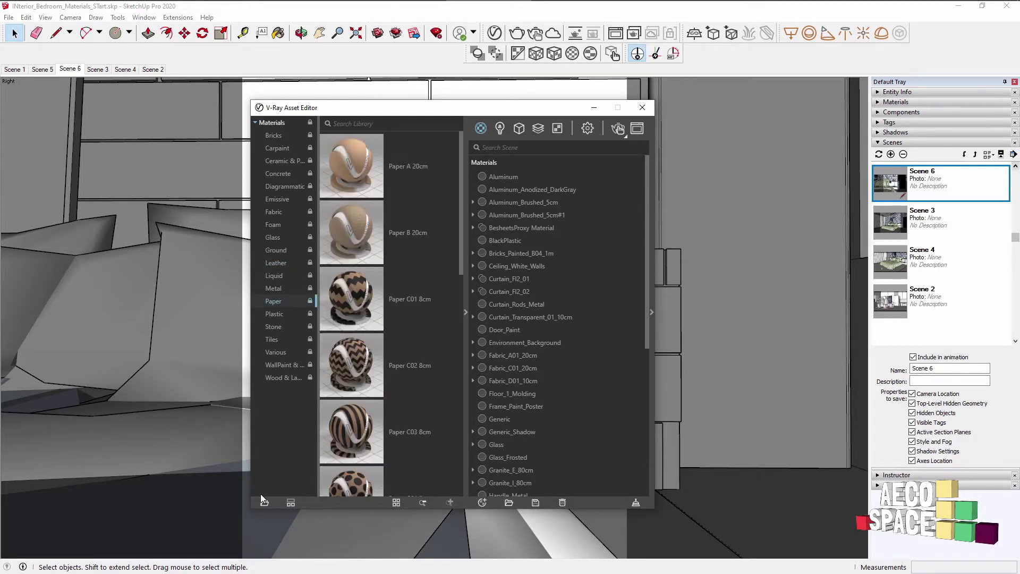
# Look through the Concrete, Carpaint and Ceramic & Porcelain library categories
pyautogui.click(276, 369)
pyautogui.click(281, 233)
pyautogui.click(287, 175)
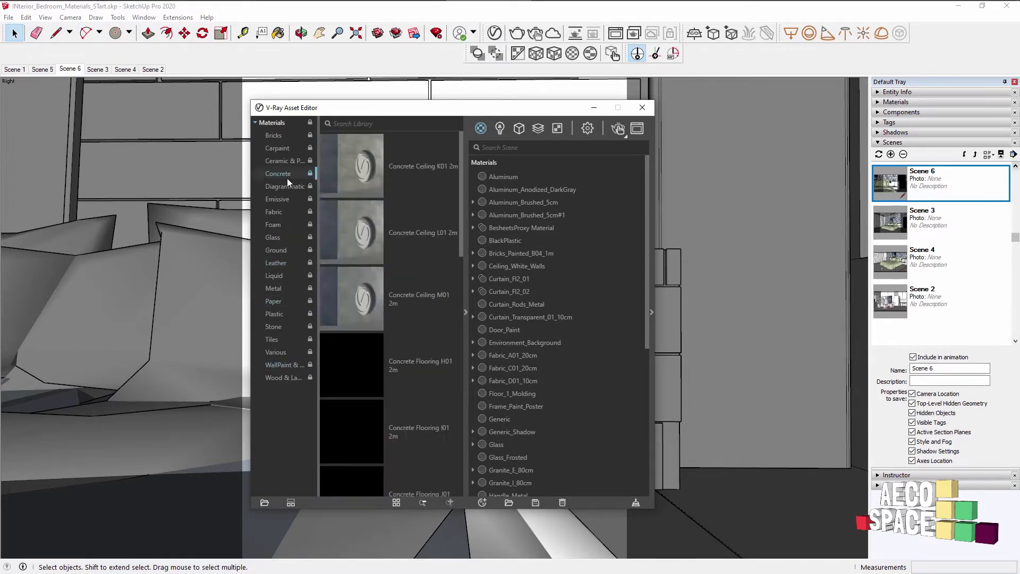
pyautogui.click(288, 152)
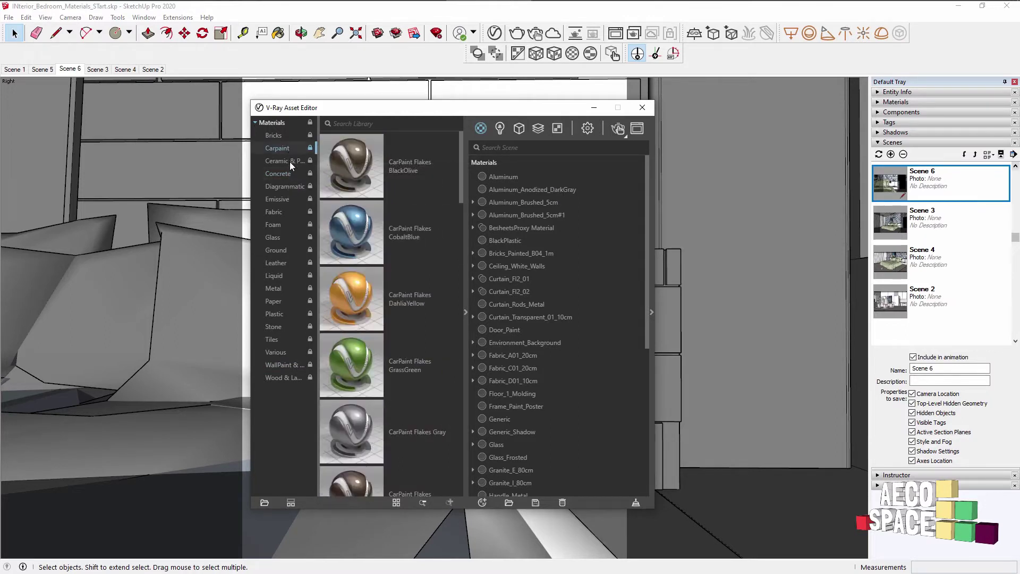
pyautogui.click(289, 162)
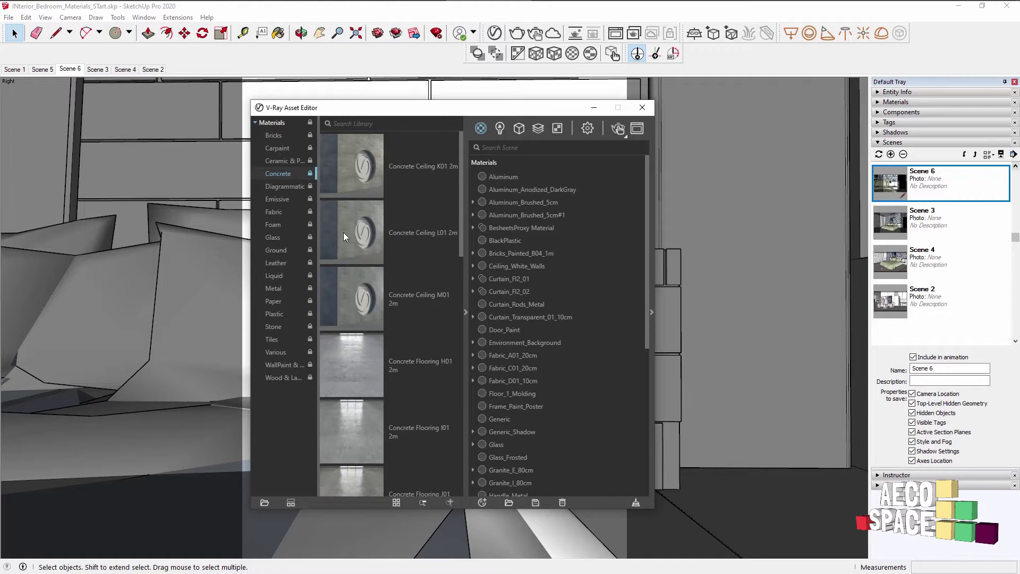
# Add Concrete Ceiling L01 2m from the library to the scene Materials list
pyautogui.scroll(-3, 350, 266)
pyautogui.scroll(-3, 350, 266)
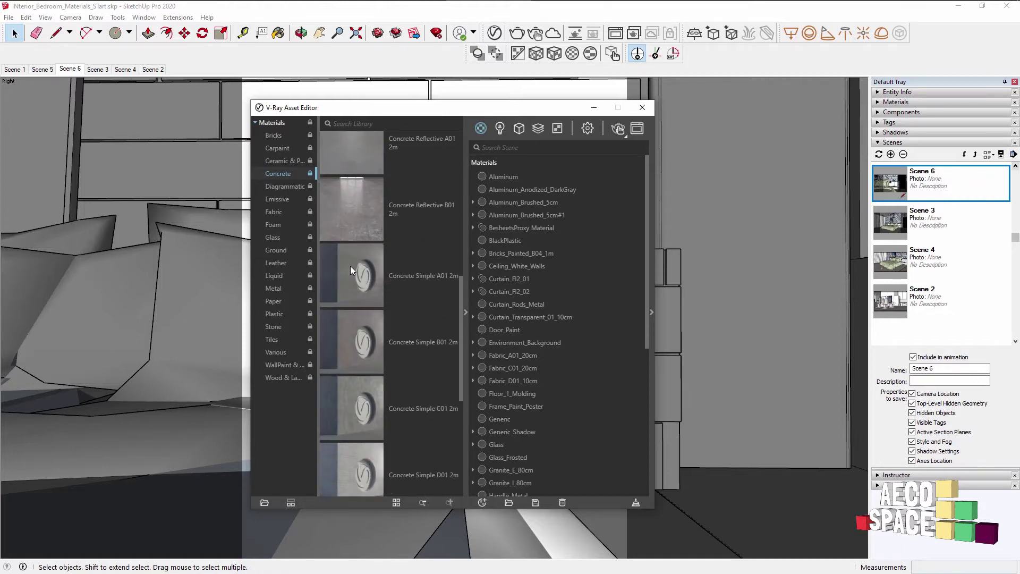
pyautogui.scroll(5, 350, 265)
pyautogui.moveTo(349, 228)
pyautogui.mouseDown()
pyautogui.moveTo(585, 260)
pyautogui.moveTo(537, 374)
pyautogui.moveTo(532, 305)
pyautogui.mouseUp()
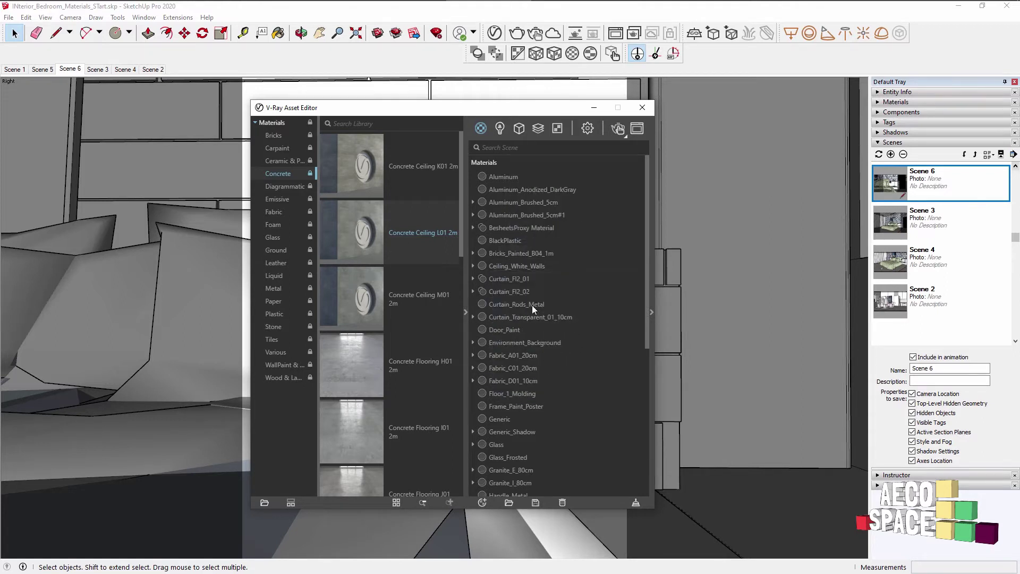
# Open the new concrete material and switch its preview through Floor, Cloth, Landscape to Wall
pyautogui.click(653, 206)
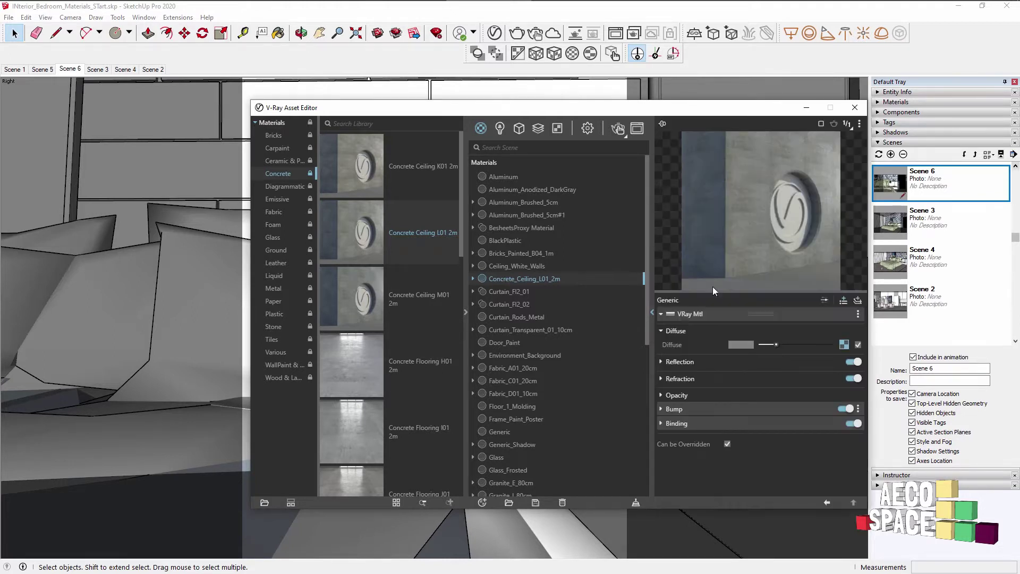
pyautogui.moveTo(599, 114); pyautogui.dragTo(511, 149)
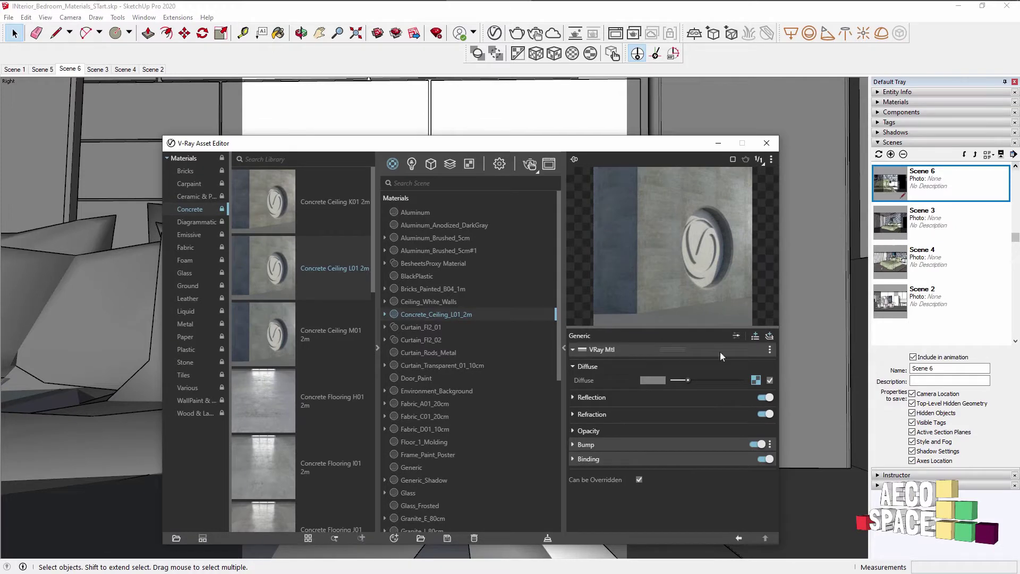
pyautogui.moveTo(592, 150); pyautogui.dragTo(588, 114)
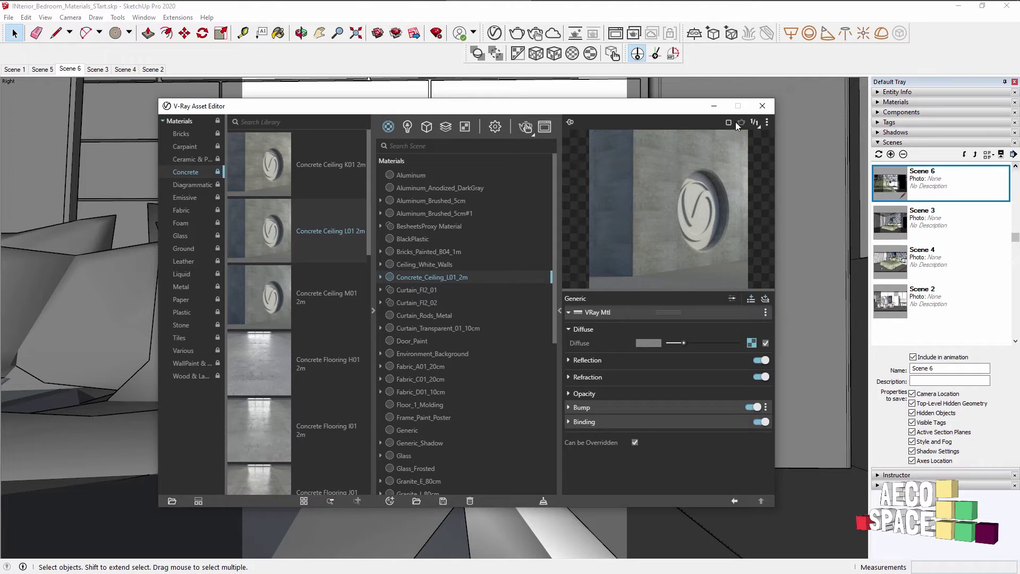
pyautogui.click(760, 133)
pyautogui.click(733, 159)
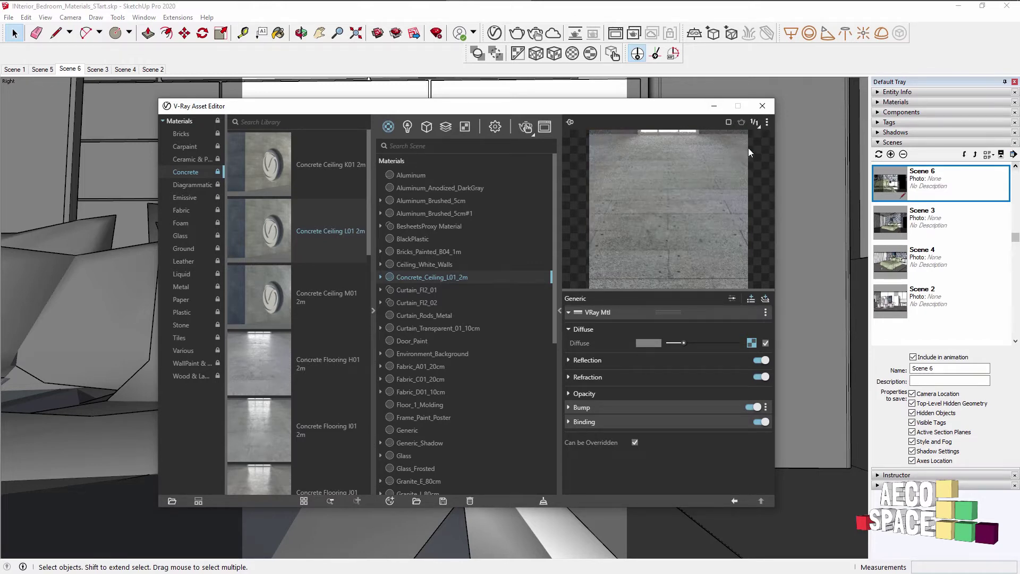
pyautogui.click(767, 127)
pyautogui.click(745, 152)
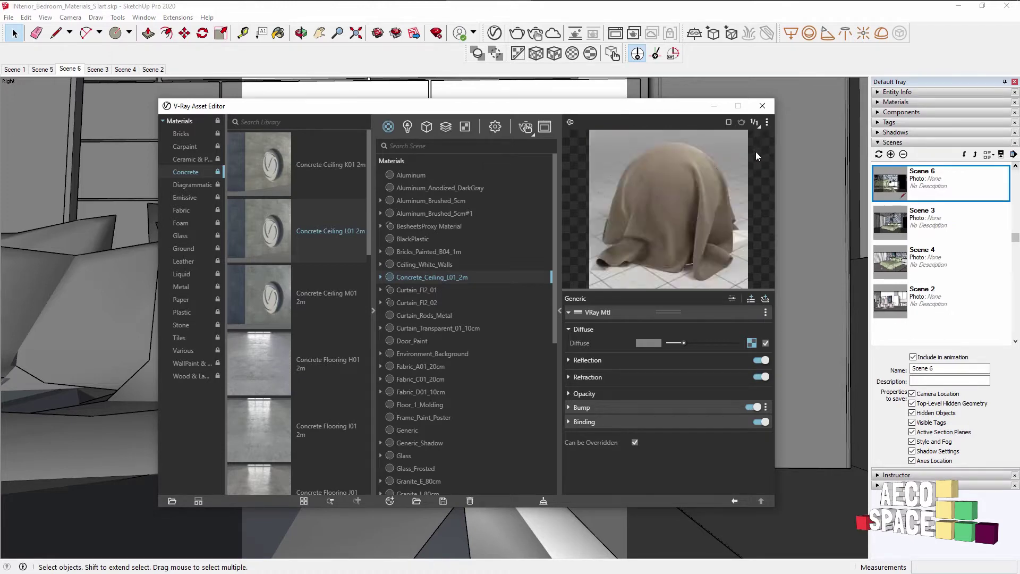
pyautogui.click(766, 123)
pyautogui.click(722, 173)
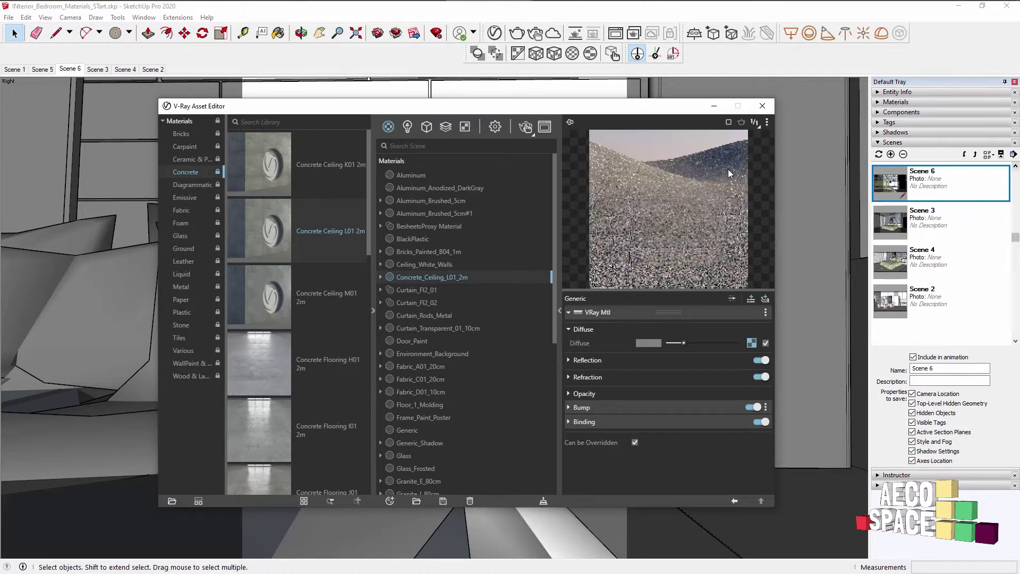
pyautogui.click(768, 125)
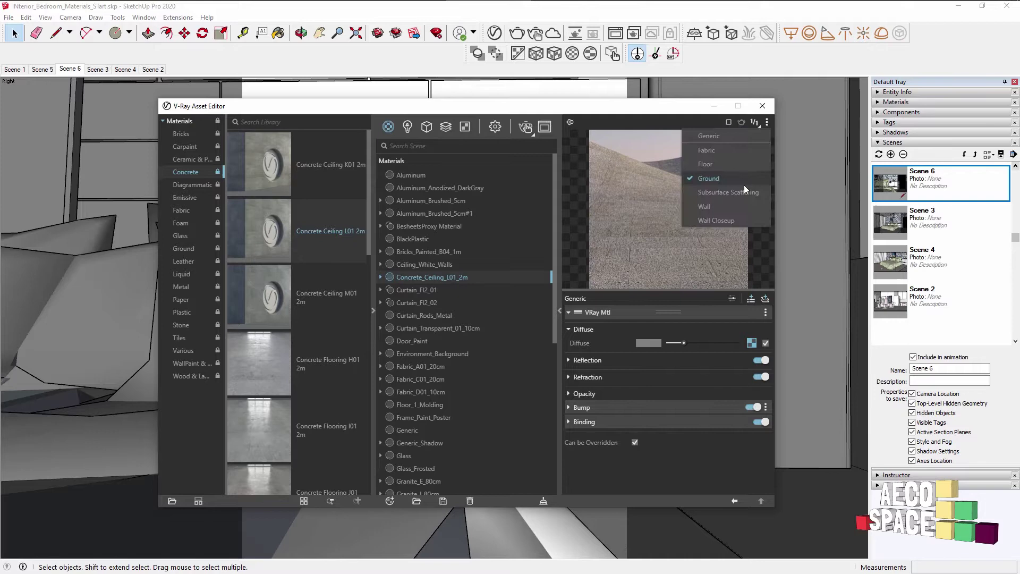
pyautogui.click(717, 218)
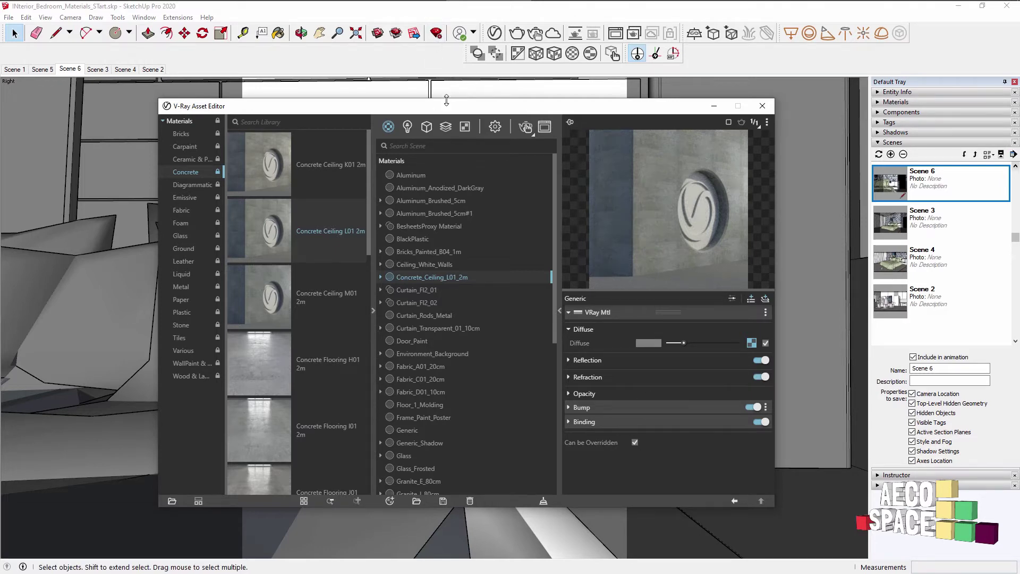
# Select the back wall panels in the model and minimize the Asset Editor
pyautogui.moveTo(444, 107)
pyautogui.mouseDown()
pyautogui.moveTo(575, 152)
pyautogui.moveTo(523, 145)
pyautogui.mouseUp()
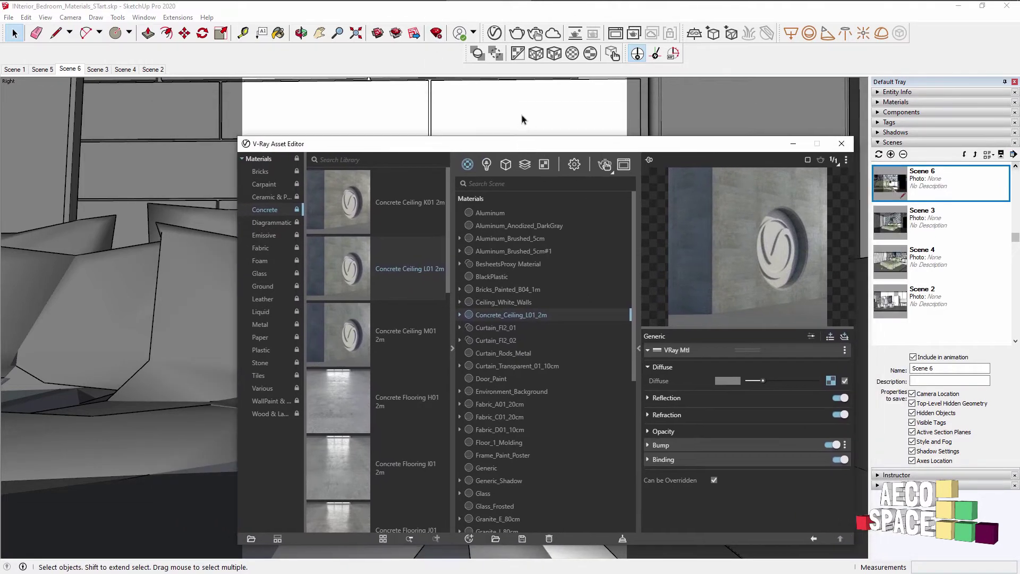
pyautogui.click(524, 120)
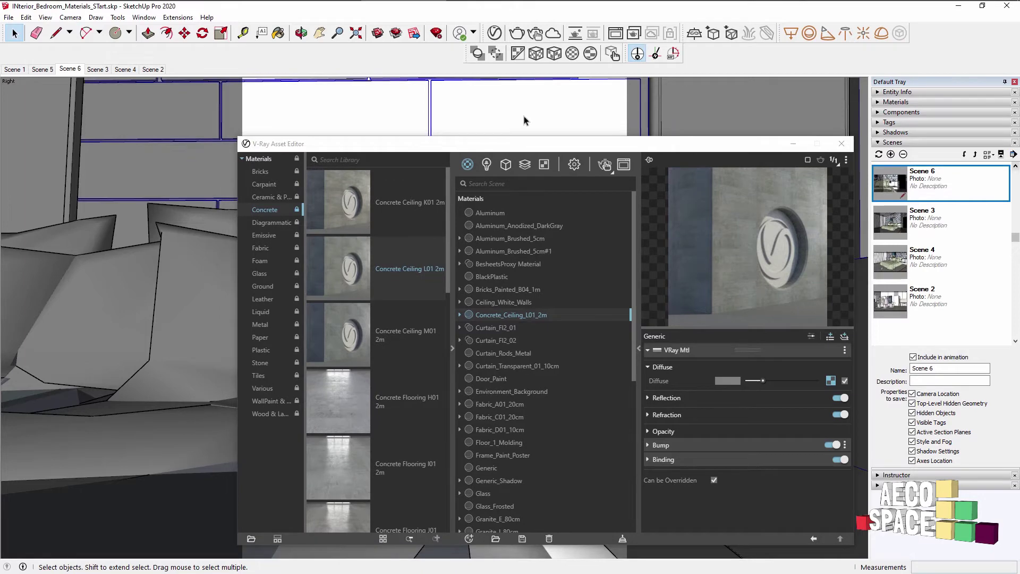
pyautogui.click(794, 143)
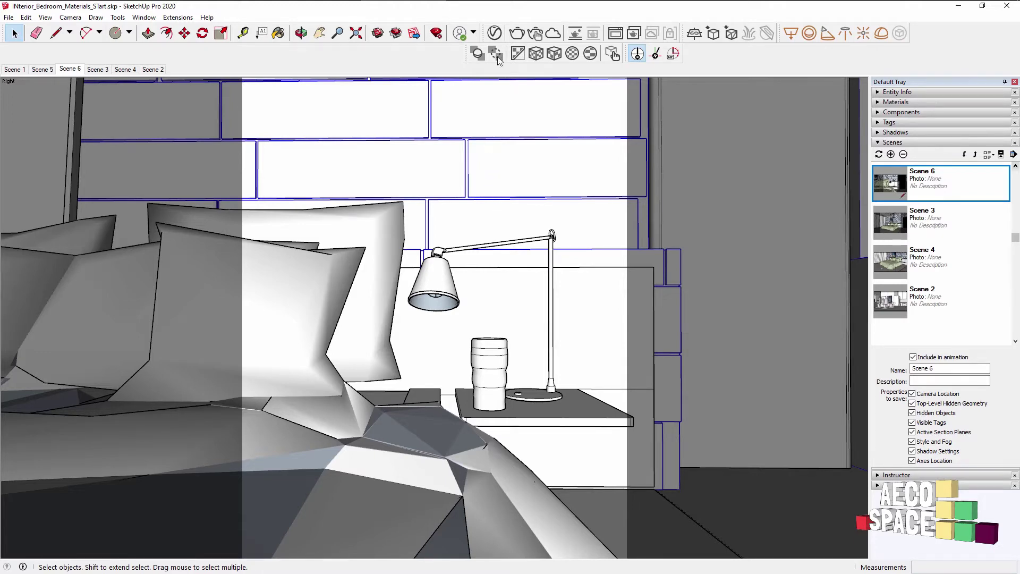
# Apply Concrete_Ceiling_L01_2m to the selected back wall and start an interactive render
pyautogui.click(494, 33)
pyautogui.rightClick(499, 319)
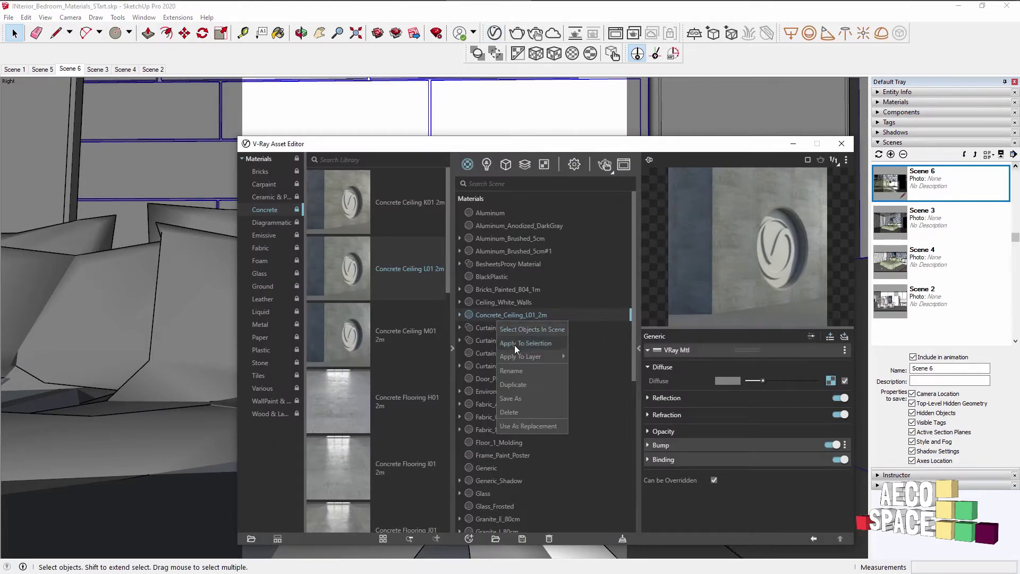
pyautogui.click(514, 345)
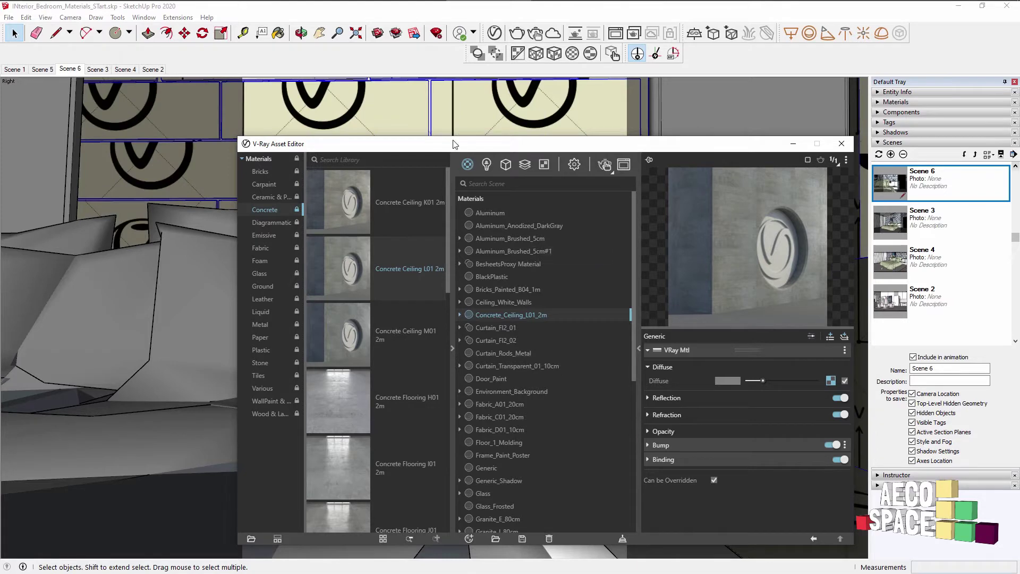
pyautogui.moveTo(458, 151)
pyautogui.mouseDown()
pyautogui.moveTo(537, 133)
pyautogui.moveTo(519, 141)
pyautogui.mouseUp()
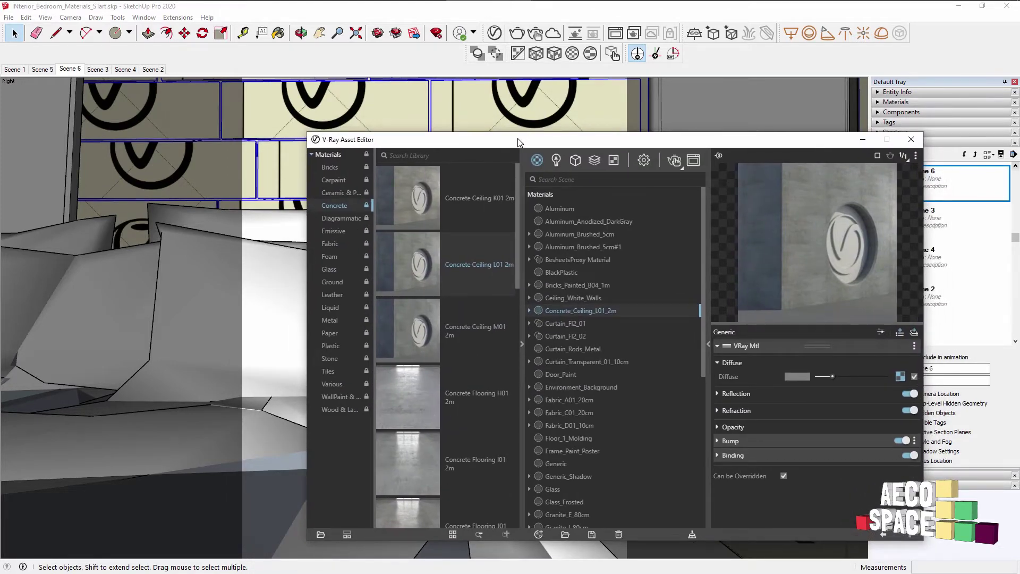
pyautogui.click(538, 38)
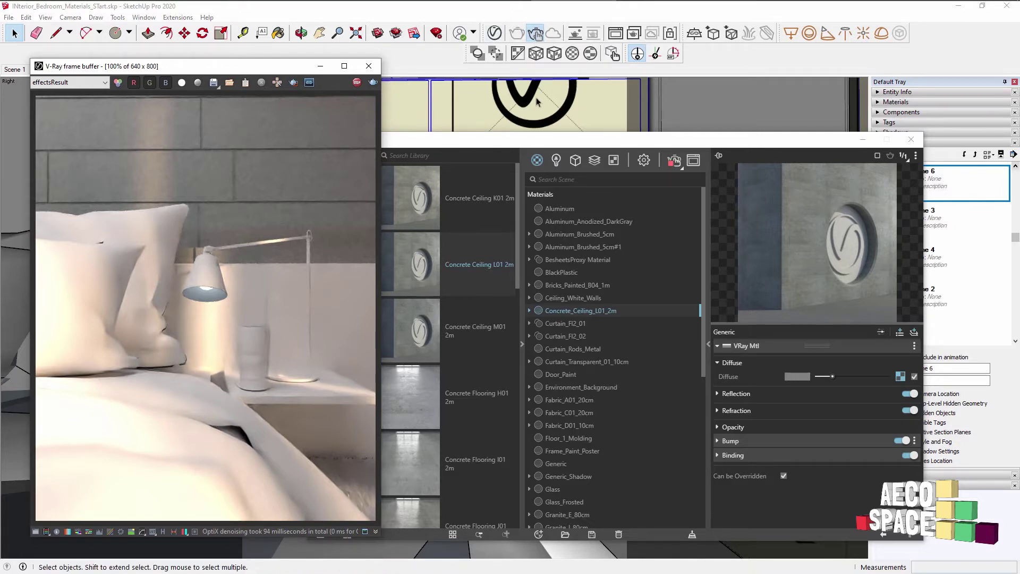
# Open the Texture Placement settings of Concrete_Ceiling_L01_2m's diffuse bitmap
pyautogui.click(530, 310)
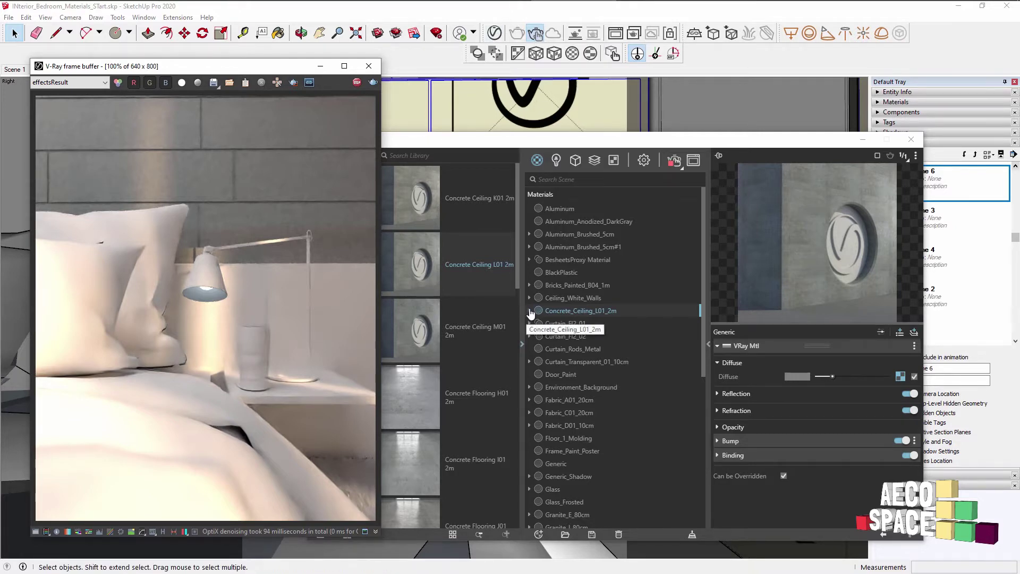
pyautogui.click(570, 324)
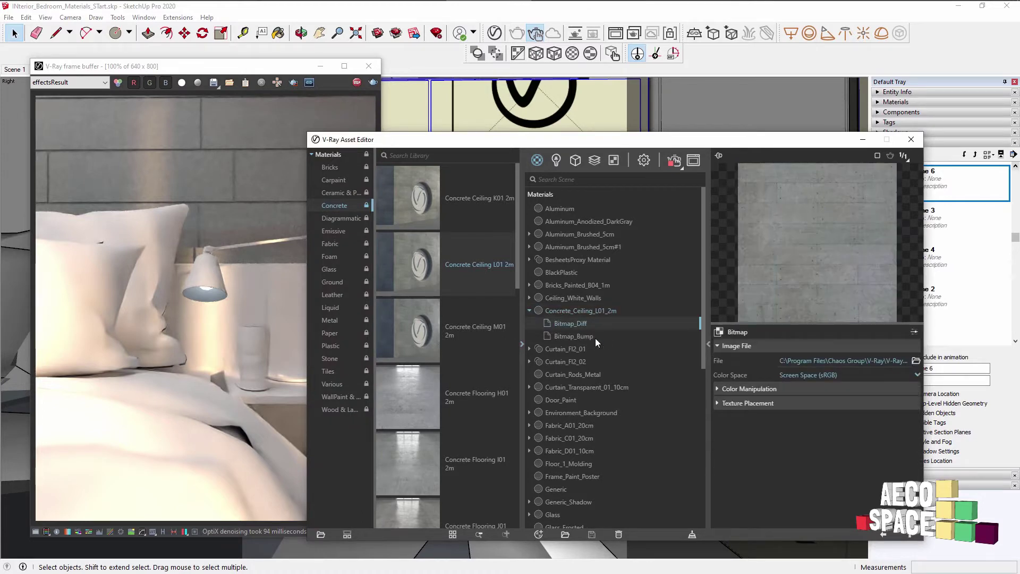
pyautogui.click(753, 403)
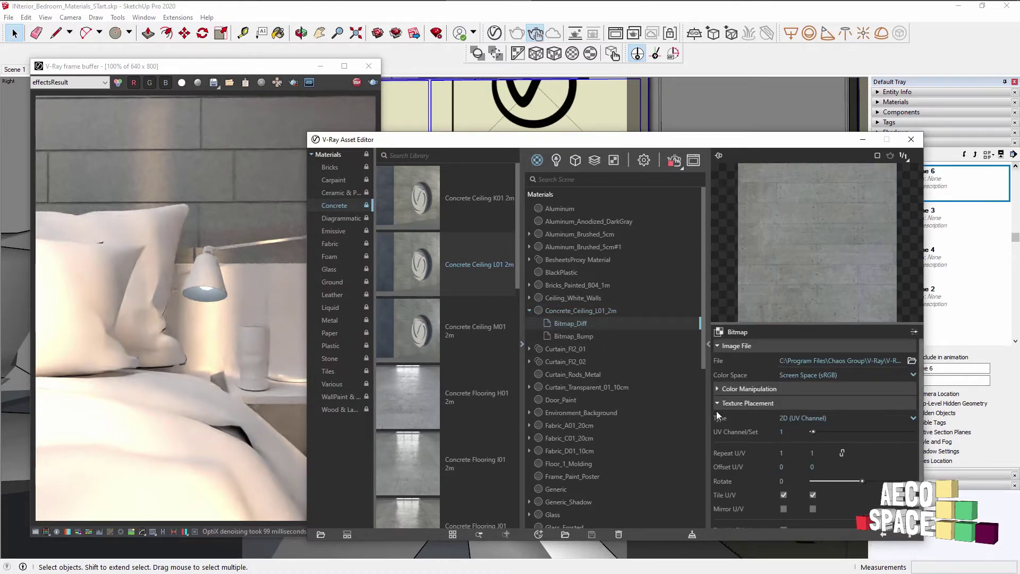
# Sample the wall's material in the Materials tray and open its Edit settings
pyautogui.click(895, 102)
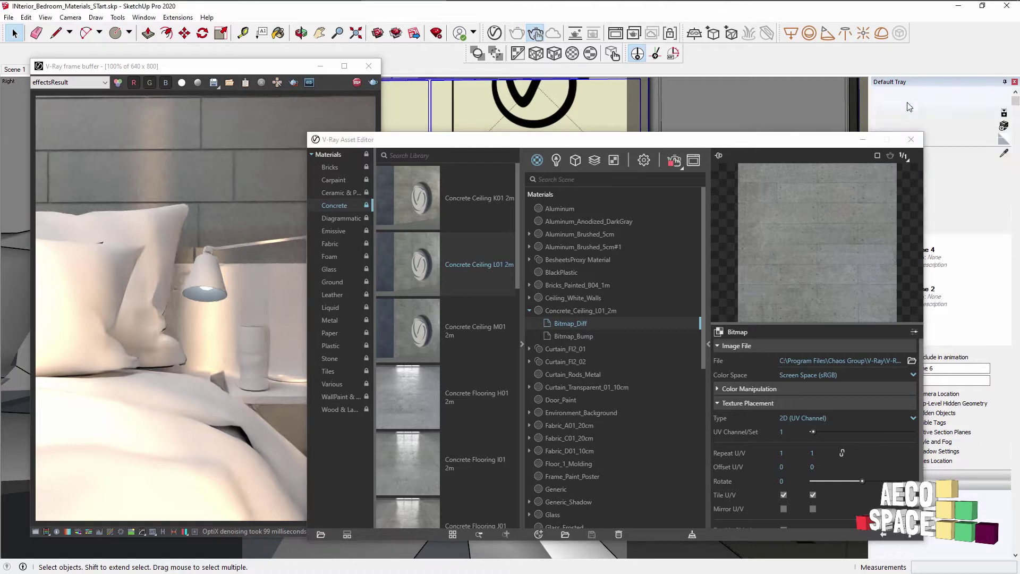
pyautogui.click(1005, 154)
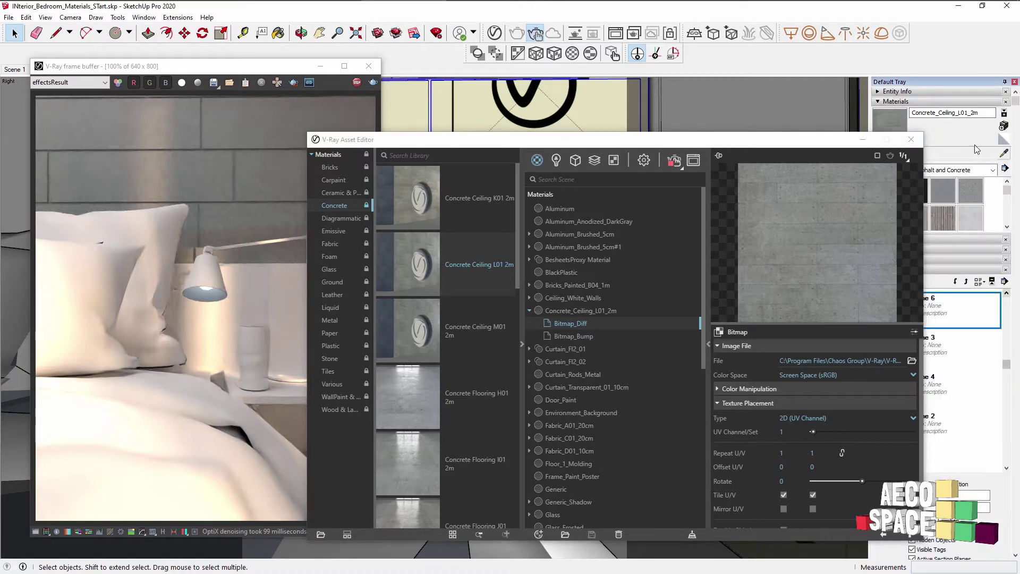
pyautogui.click(603, 126)
pyautogui.moveTo(779, 139); pyautogui.dragTo(721, 131)
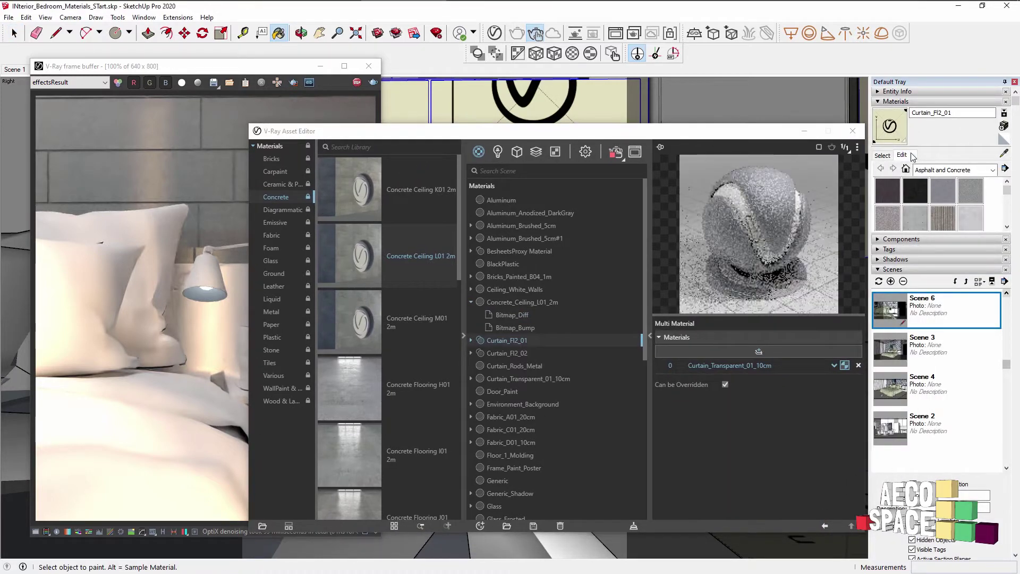
pyautogui.click(901, 154)
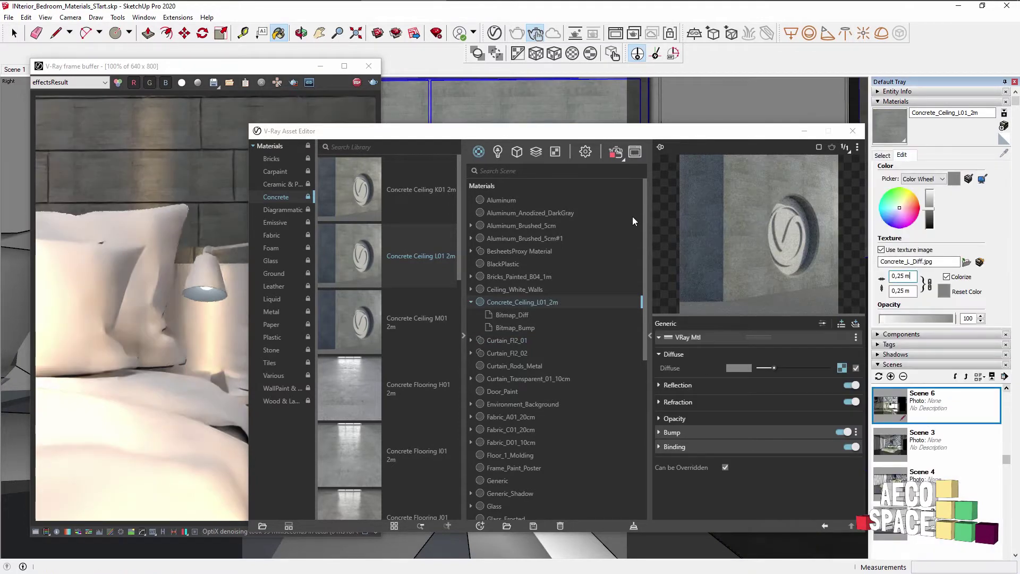
# Set the concrete texture size to 2,00 m in the Materials tray
pyautogui.write('20,20')
pyautogui.press('Return')
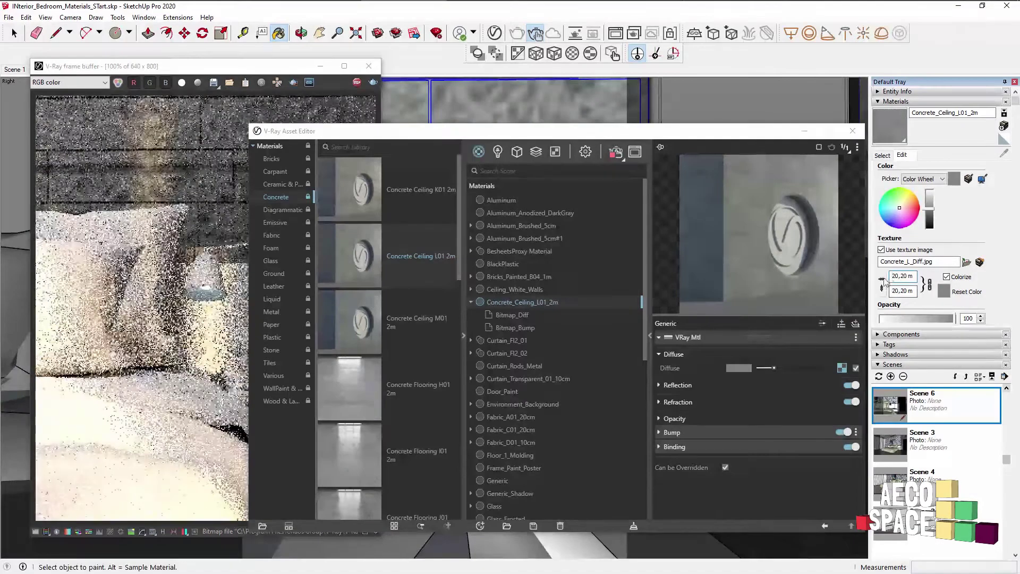
pyautogui.doubleClick(901, 276)
pyautogui.write('2')
pyautogui.press('Return')
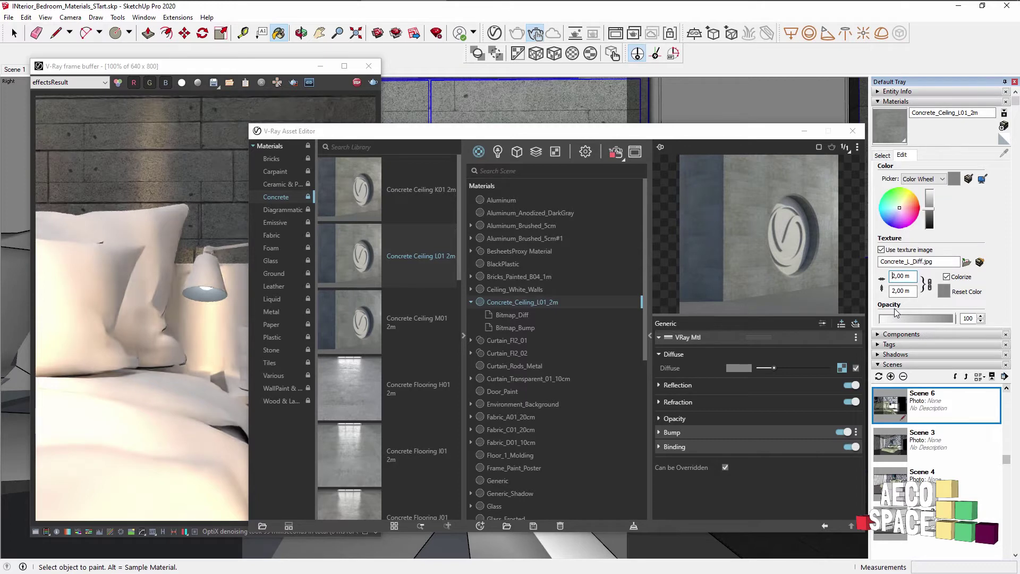
# Check the Bitmap_Diff settings, then return to the concrete material's main settings
pyautogui.click(524, 315)
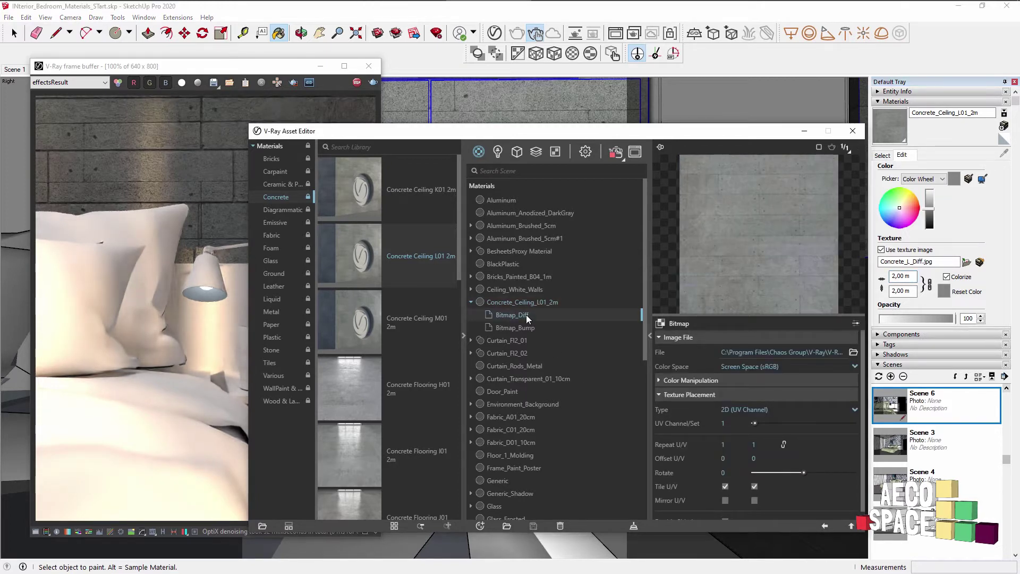
pyautogui.click(524, 304)
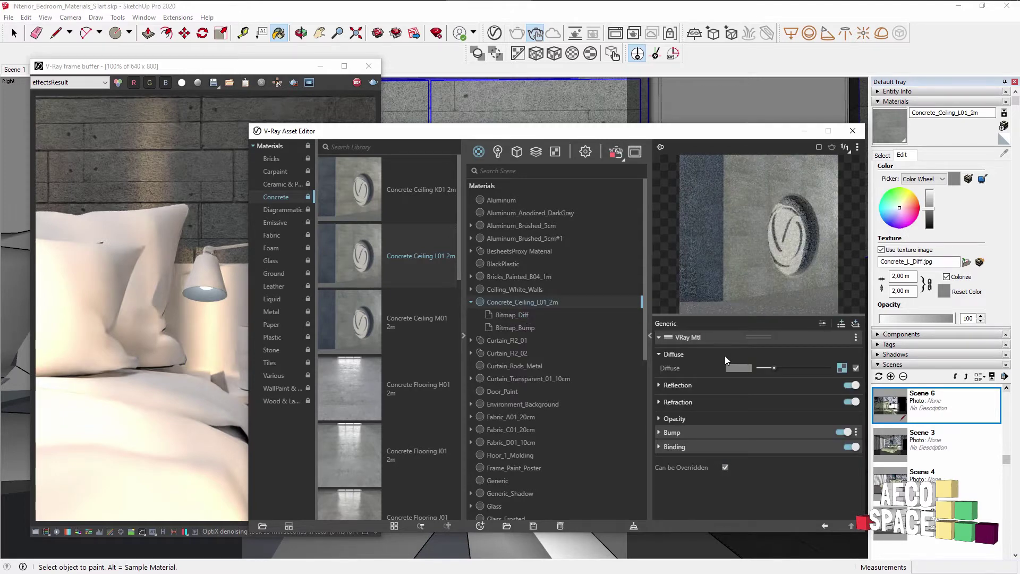
pyautogui.moveTo(426, 139); pyautogui.dragTo(493, 150)
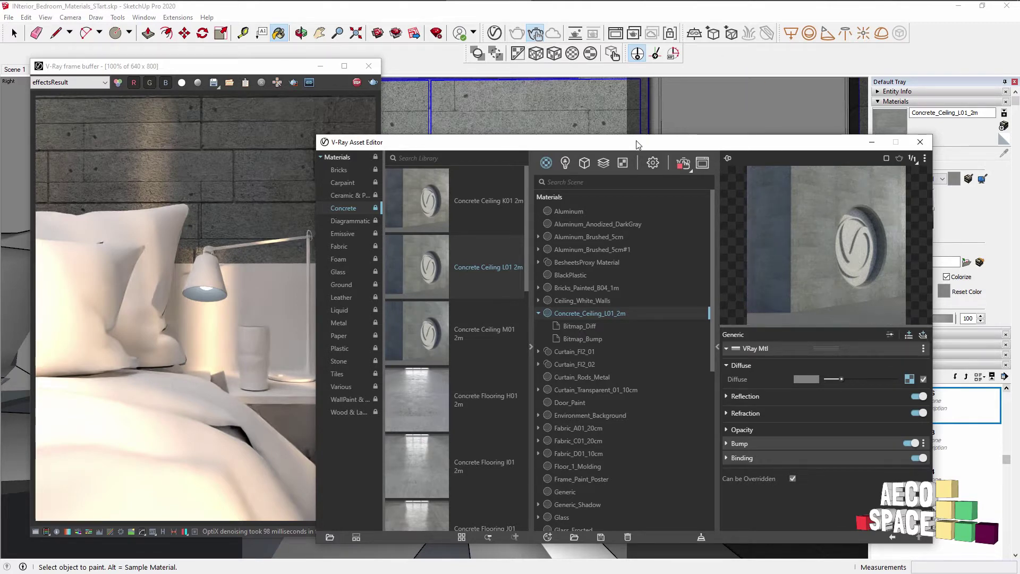
pyautogui.moveTo(637, 144); pyautogui.dragTo(722, 132)
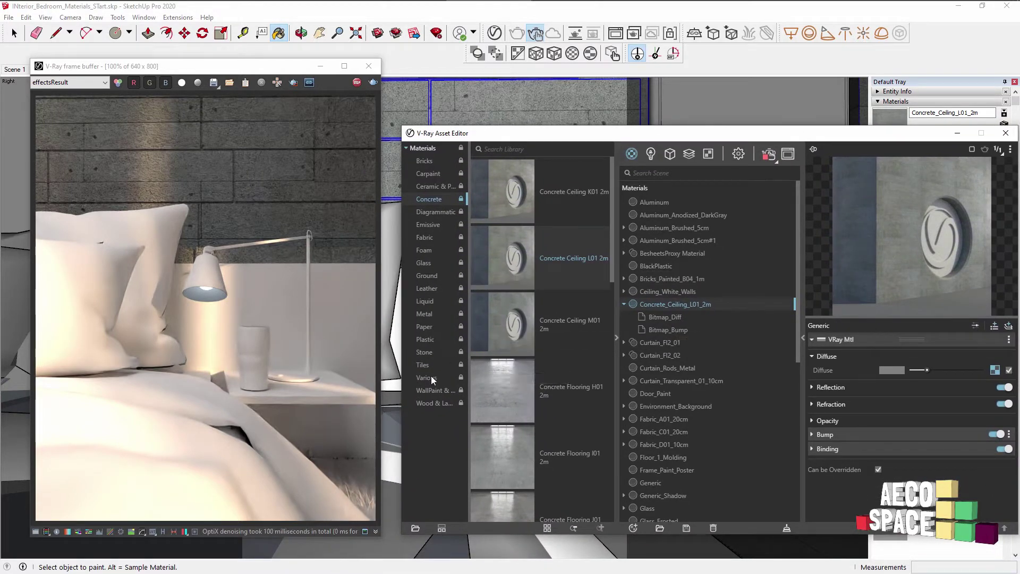
# Add Flooring_Laminate_E_Narrow_250cm from the Wood & Laminate library to the scene materials
pyautogui.click(435, 403)
pyautogui.scroll(-5, 538, 369)
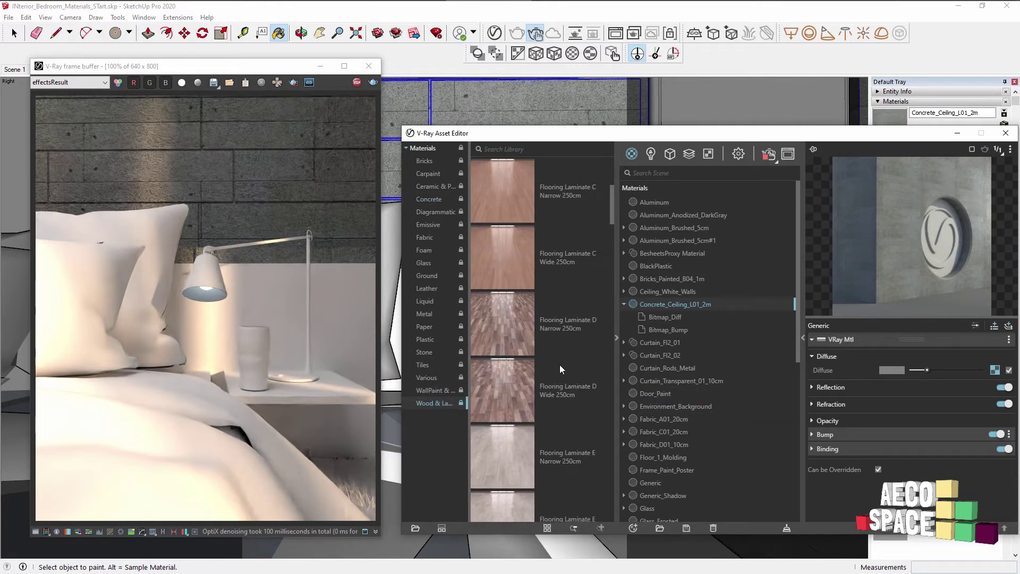
pyautogui.moveTo(516, 349); pyautogui.dragTo(696, 342)
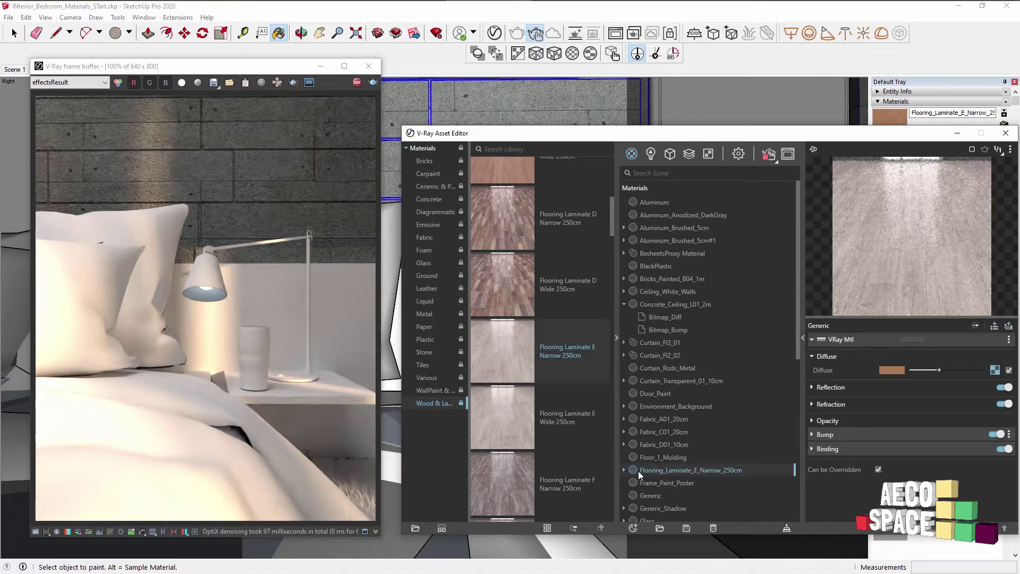
pyautogui.moveTo(447, 136); pyautogui.dragTo(534, 132)
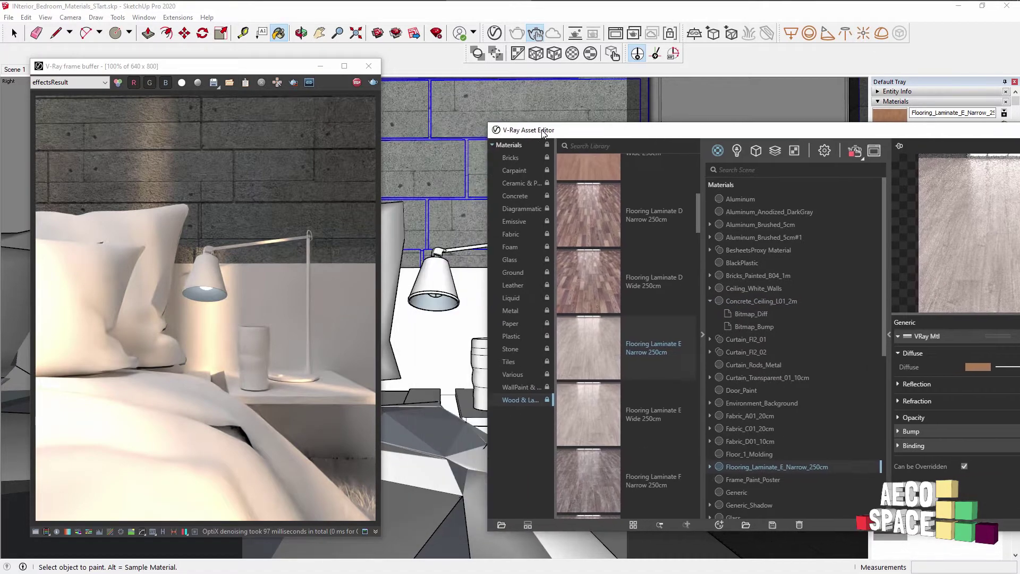
# Select the bedside table and apply the laminate material to it
pyautogui.press('space')
pyautogui.click(426, 340)
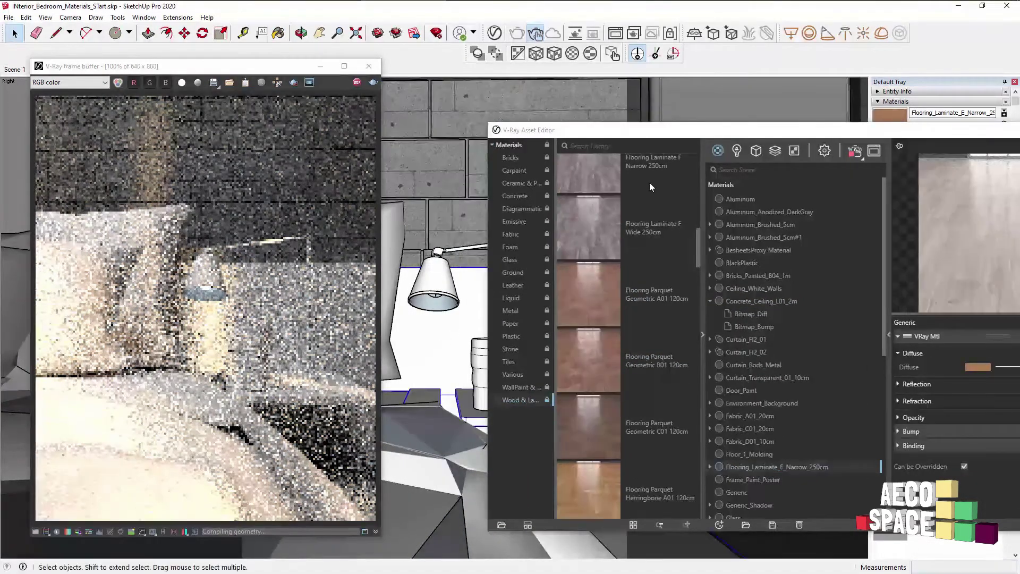
pyautogui.moveTo(697, 138); pyautogui.dragTo(545, 141)
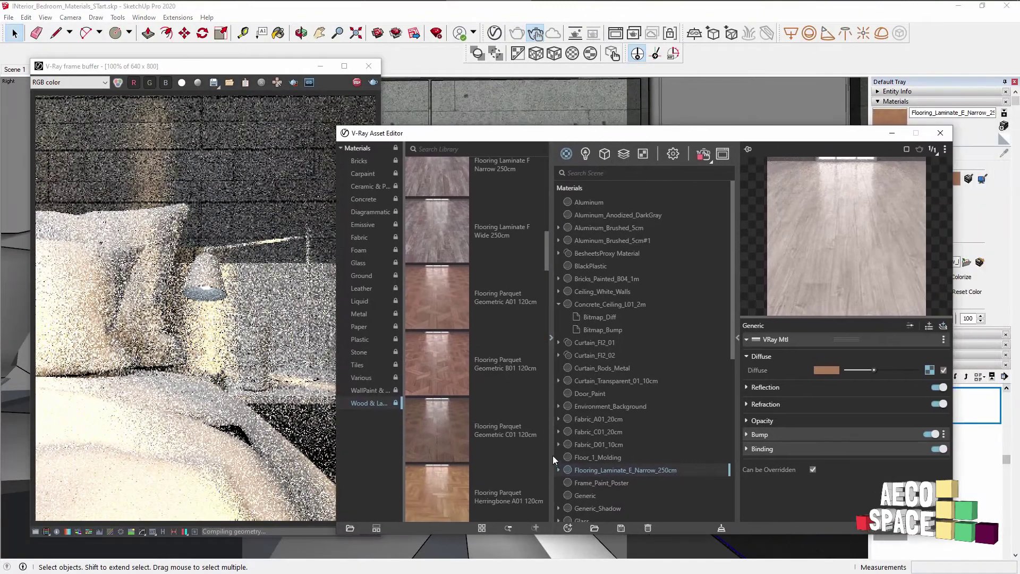
pyautogui.rightClick(603, 470)
pyautogui.click(635, 375)
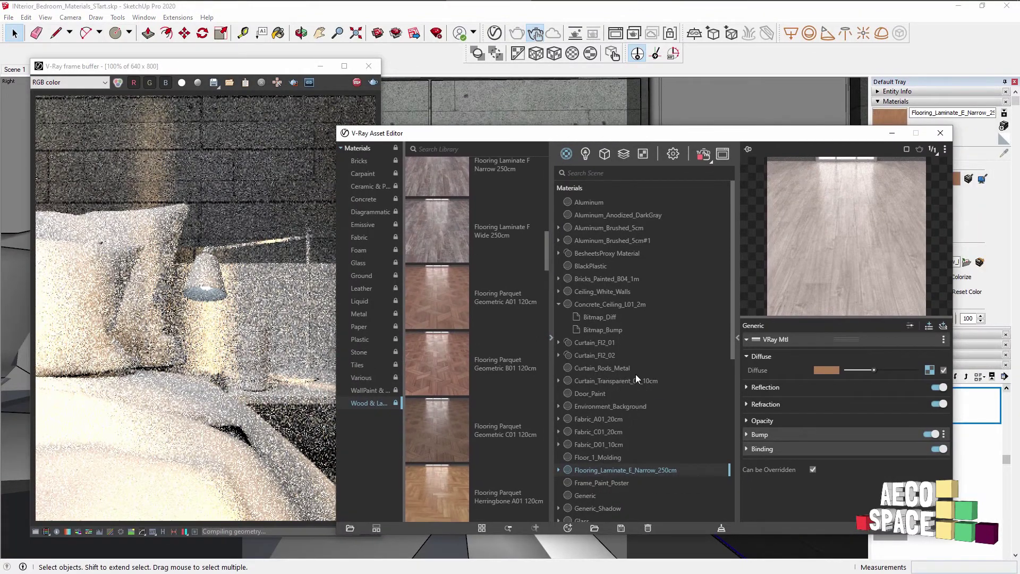
# Check the laminate texture's tile width in the Materials tray
pyautogui.moveTo(575, 138); pyautogui.dragTo(611, 136)
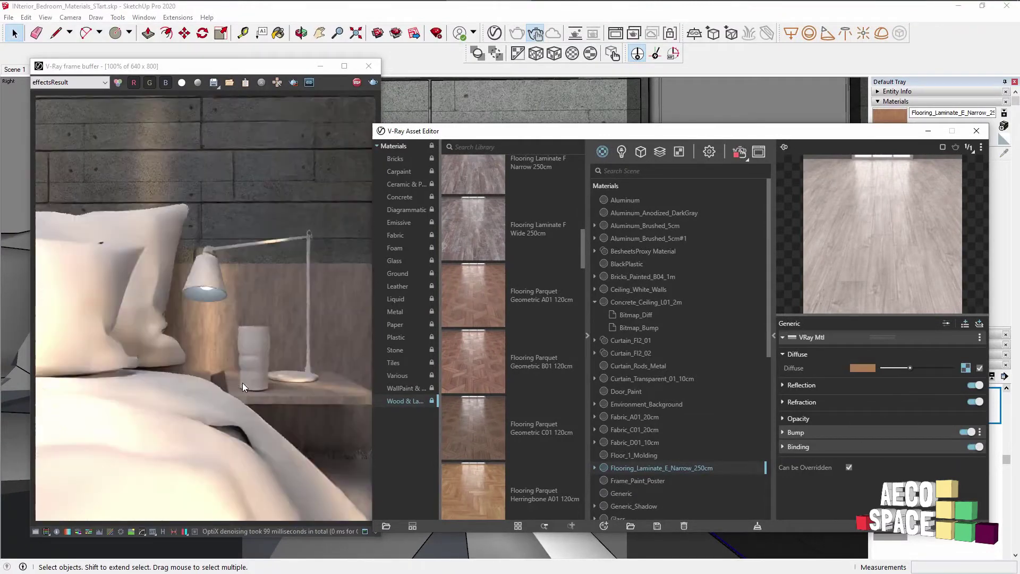
pyautogui.moveTo(761, 137); pyautogui.dragTo(609, 150)
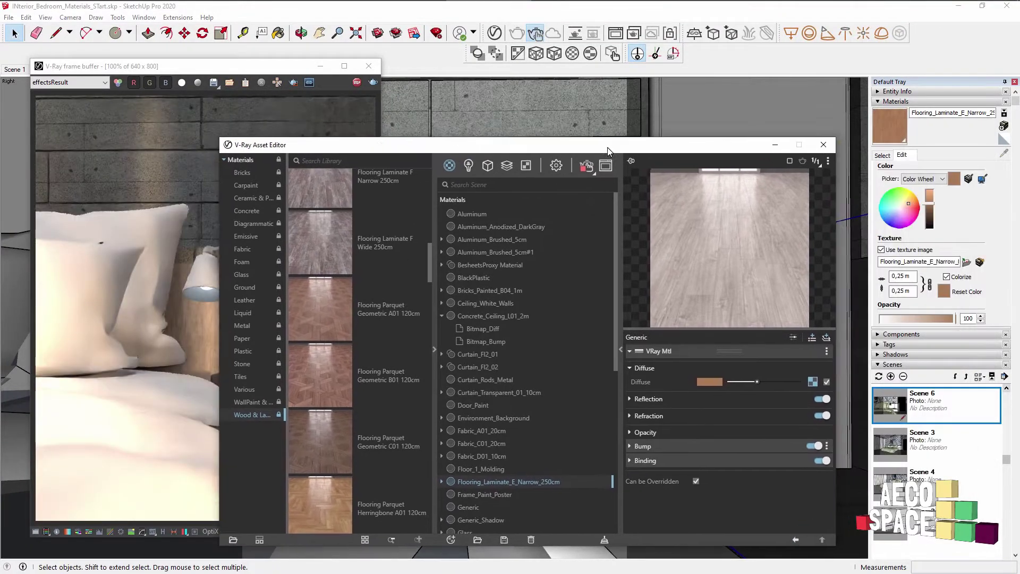
pyautogui.click(902, 276)
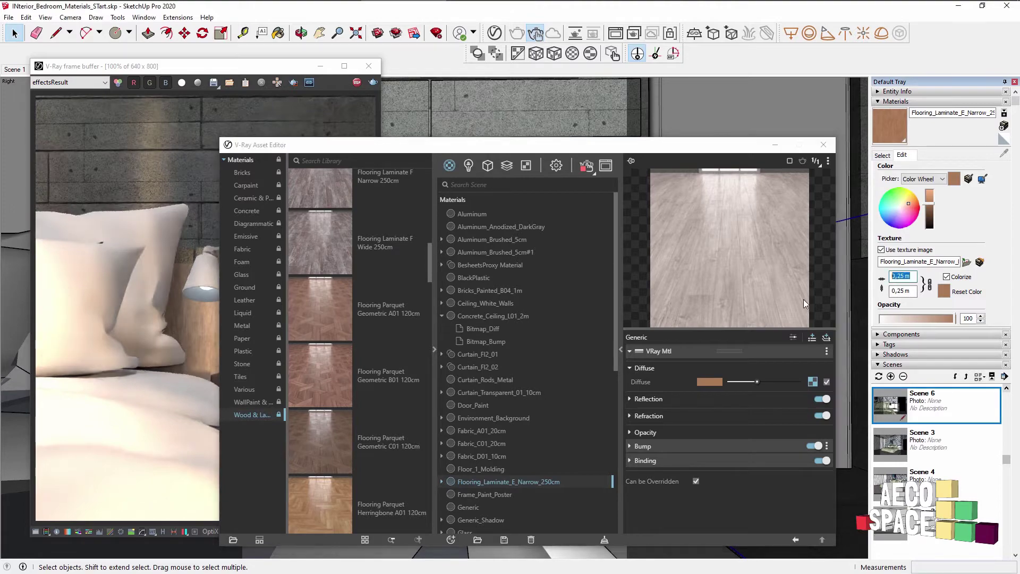
pyautogui.write('3,00')
pyautogui.moveTo(545, 147)
pyautogui.mouseDown()
pyautogui.moveTo(685, 126)
pyautogui.moveTo(457, 119)
pyautogui.moveTo(688, 136)
pyautogui.mouseUp()
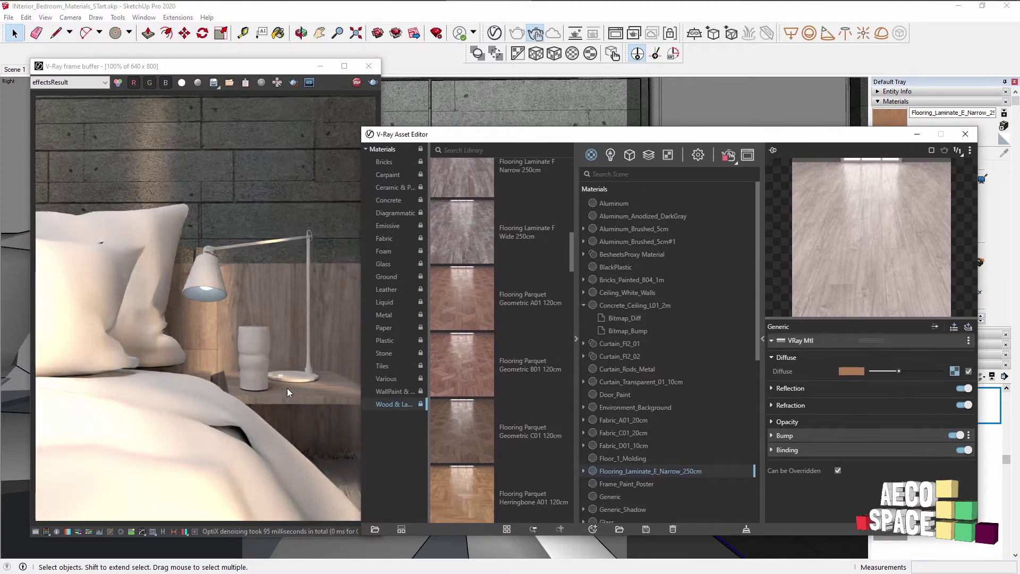
# Add Plastic Leather B01 Black to the scene and apply it to the nightstand shelf face
pyautogui.click(392, 343)
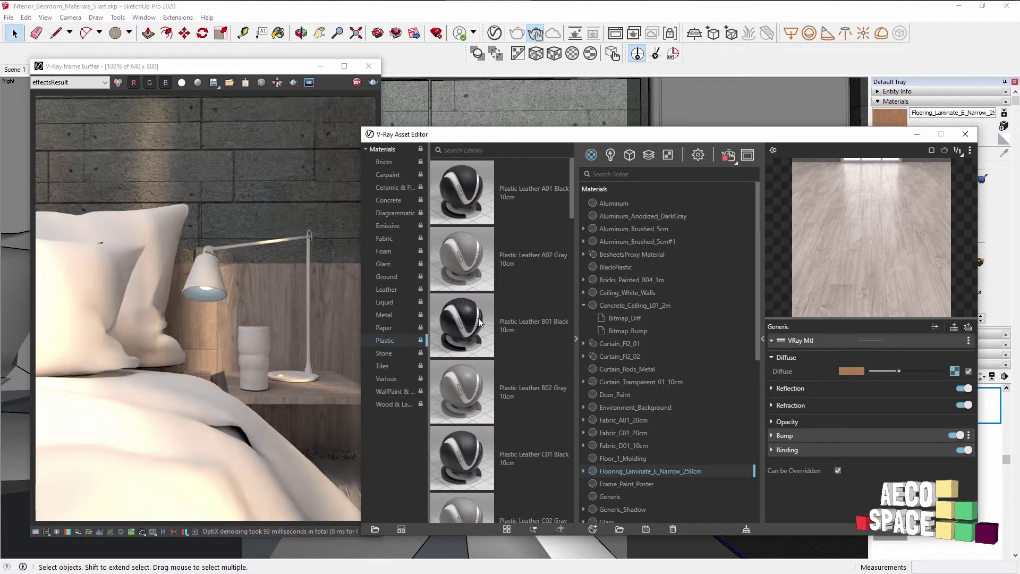
pyautogui.moveTo(480, 321); pyautogui.dragTo(672, 308)
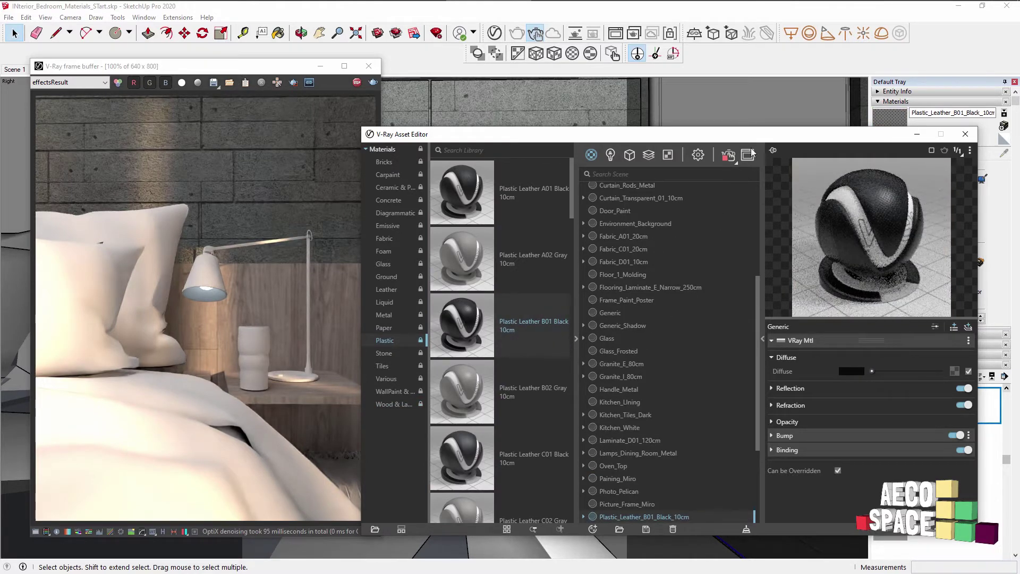
pyautogui.moveTo(925, 141); pyautogui.dragTo(443, 124)
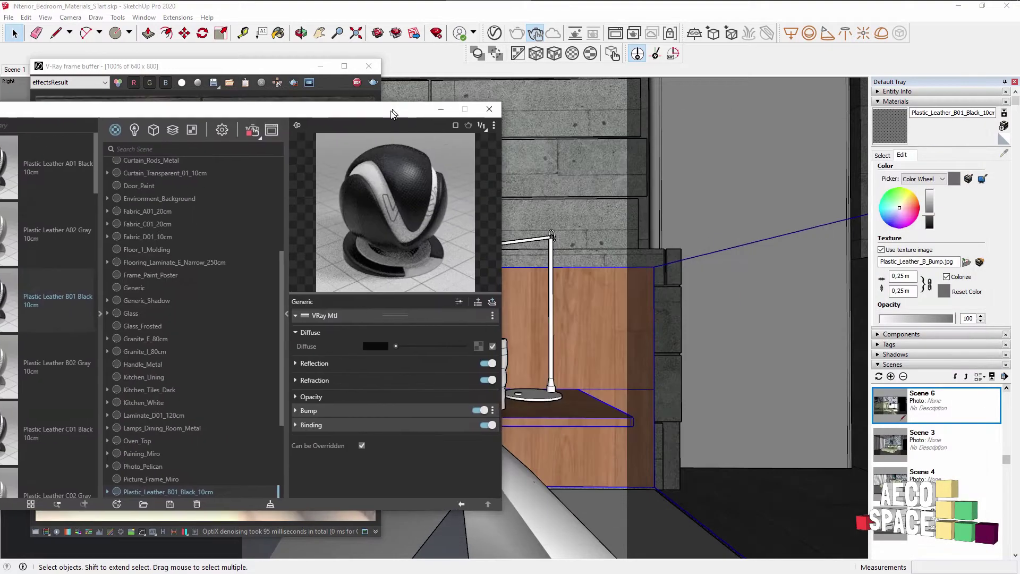
pyautogui.doubleClick(572, 421)
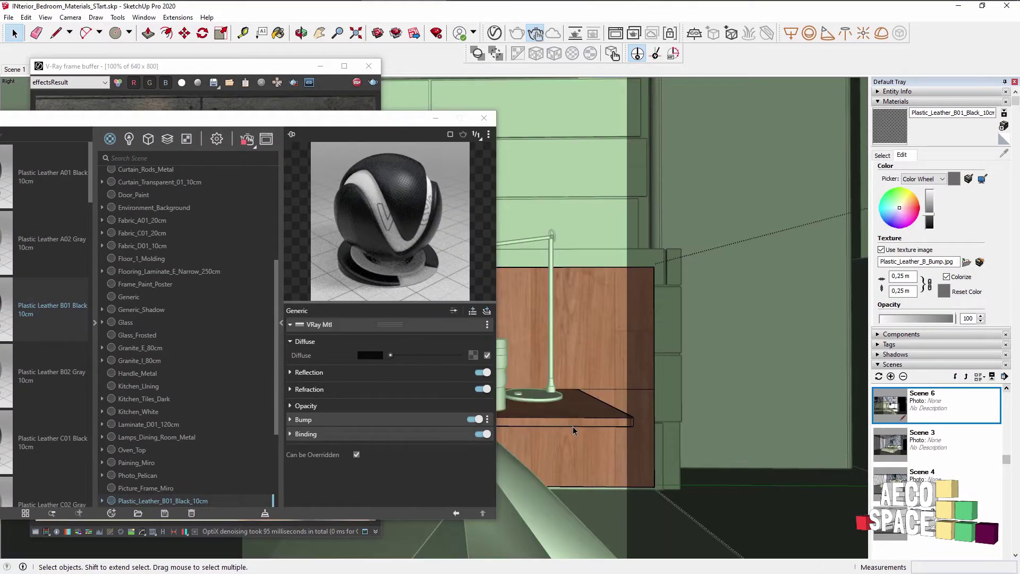
pyautogui.click(572, 427)
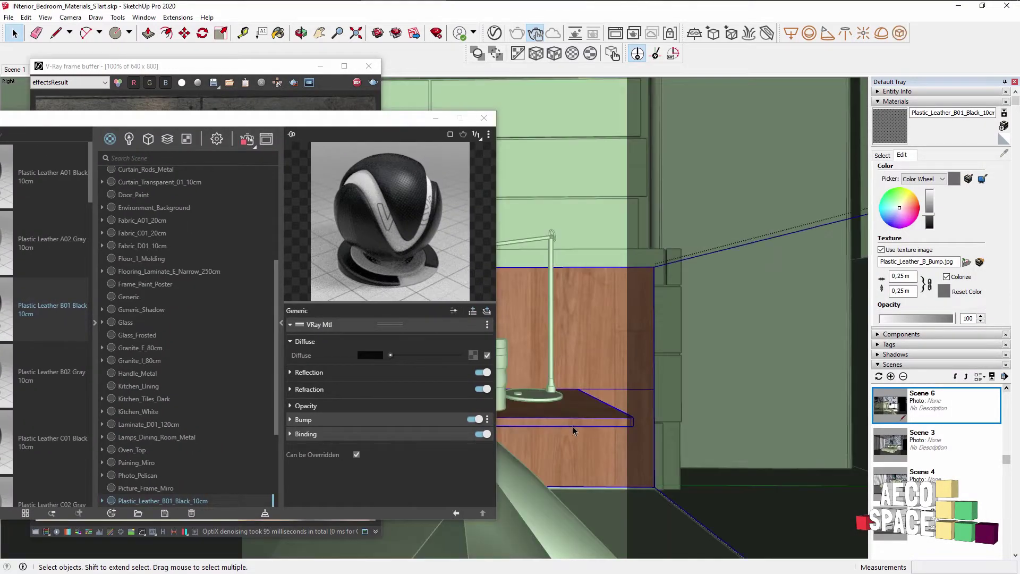
pyautogui.click(237, 419)
# Return to the Scene 6 view and bring the V-Ray Asset Editor back beside the render
pyautogui.press('b')
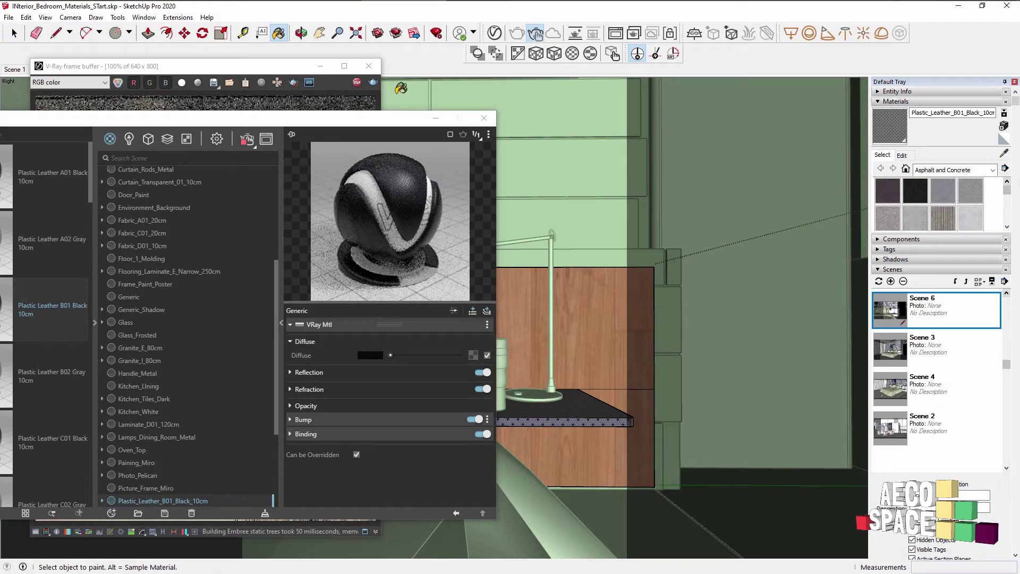
pyautogui.scroll(5, 513, 440)
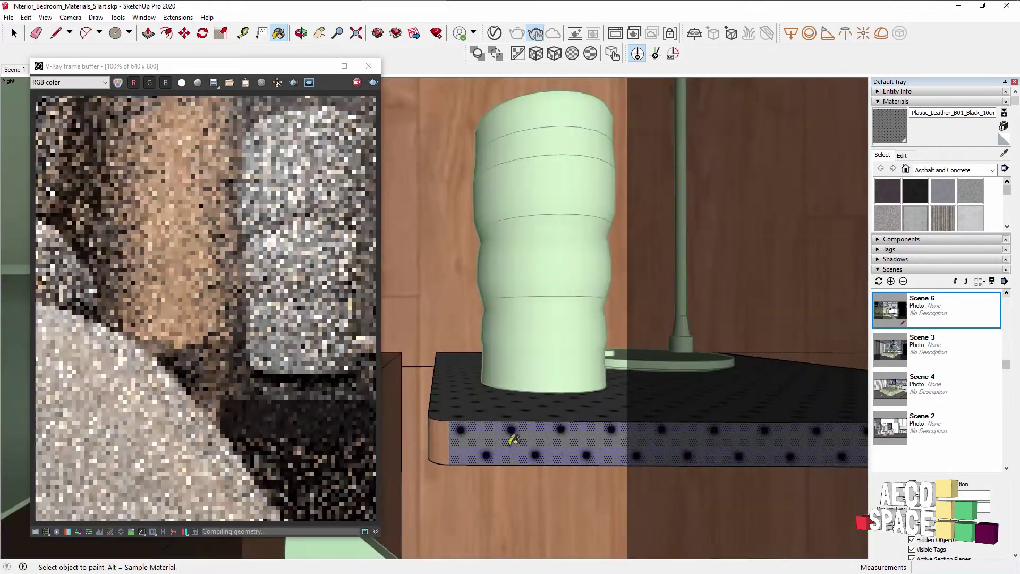
pyautogui.scroll(-3, 513, 440)
pyautogui.moveTo(672, 426); pyautogui.dragTo(633, 371, button='middle')
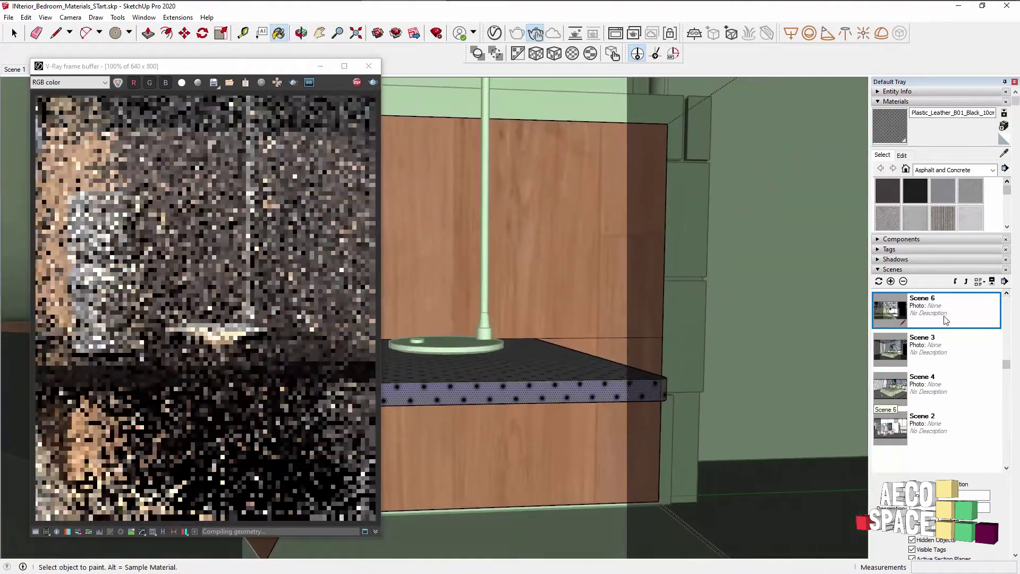
pyautogui.doubleClick(945, 319)
pyautogui.press('space')
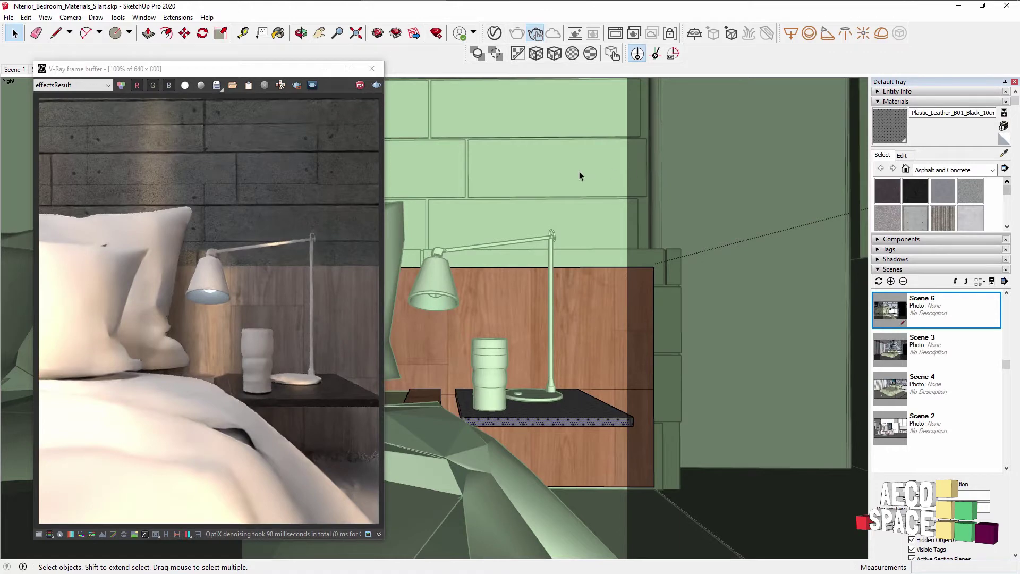
pyautogui.click(495, 33)
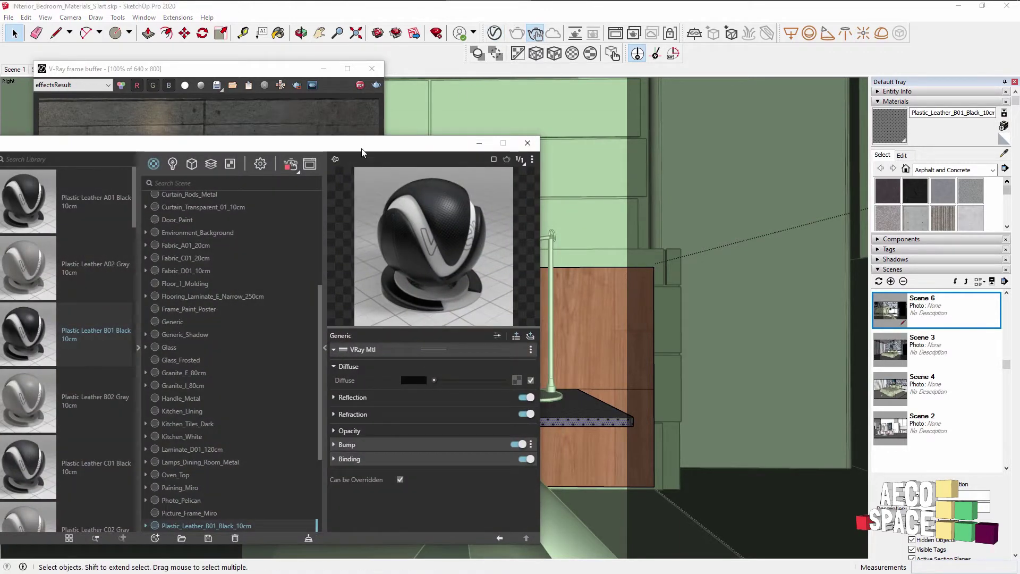
pyautogui.moveTo(361, 148); pyautogui.dragTo(801, 117)
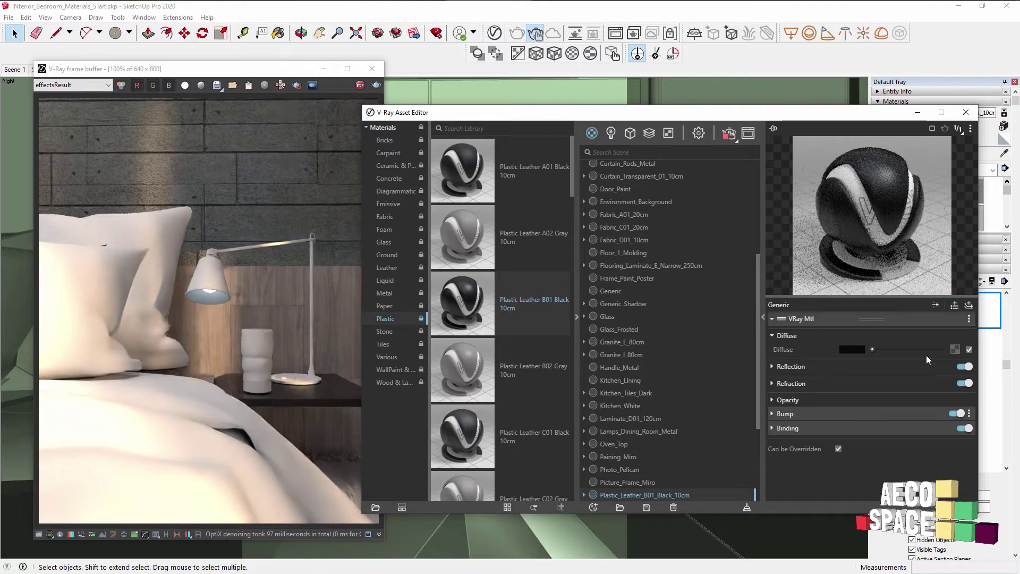
# Change the leather's diffuse colour to light grey-teal (RGB 0.348/0.417/0.417)
pyautogui.click(850, 349)
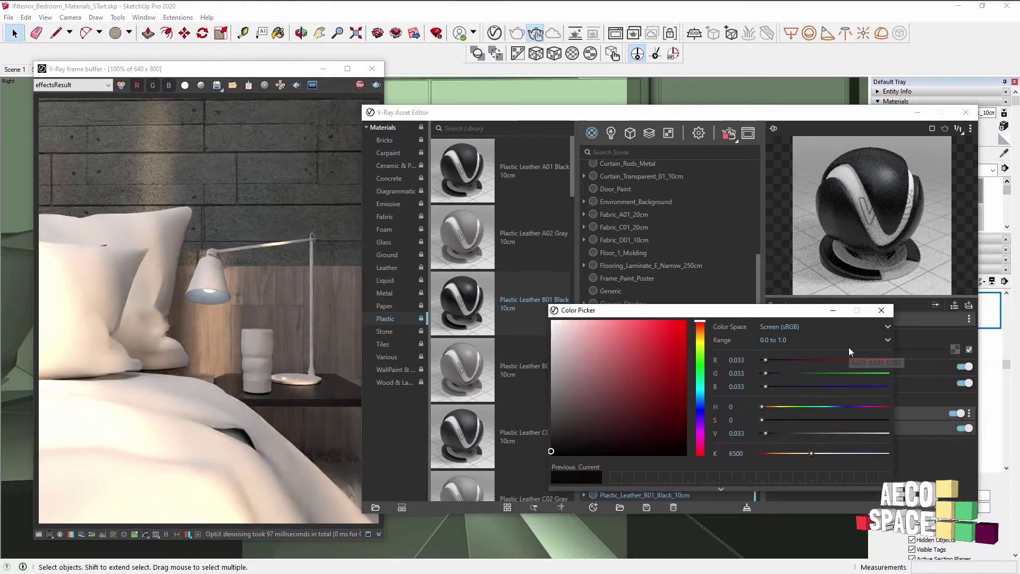
pyautogui.click(638, 367)
pyautogui.click(776, 360)
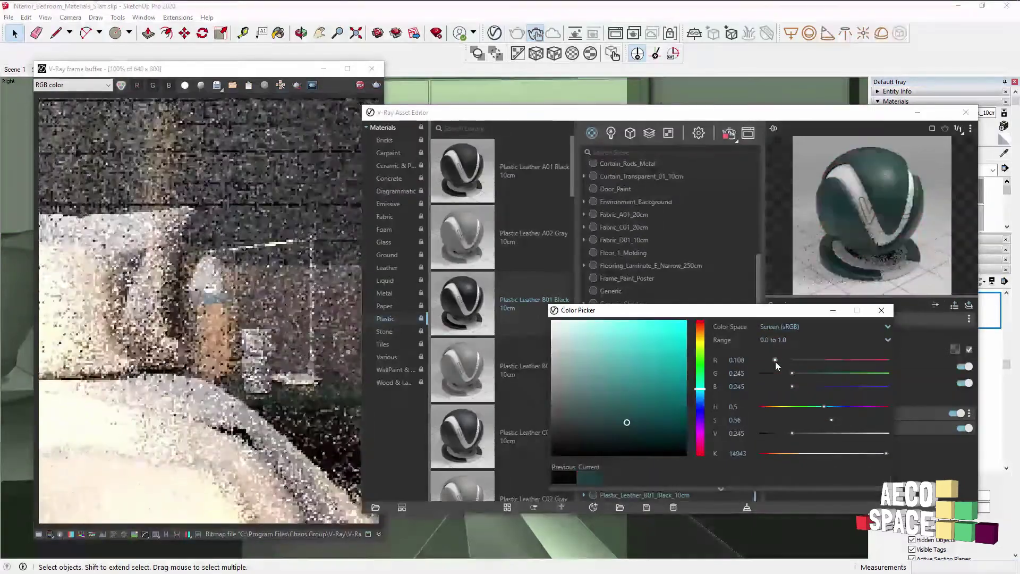
pyautogui.click(591, 350)
pyautogui.click(578, 417)
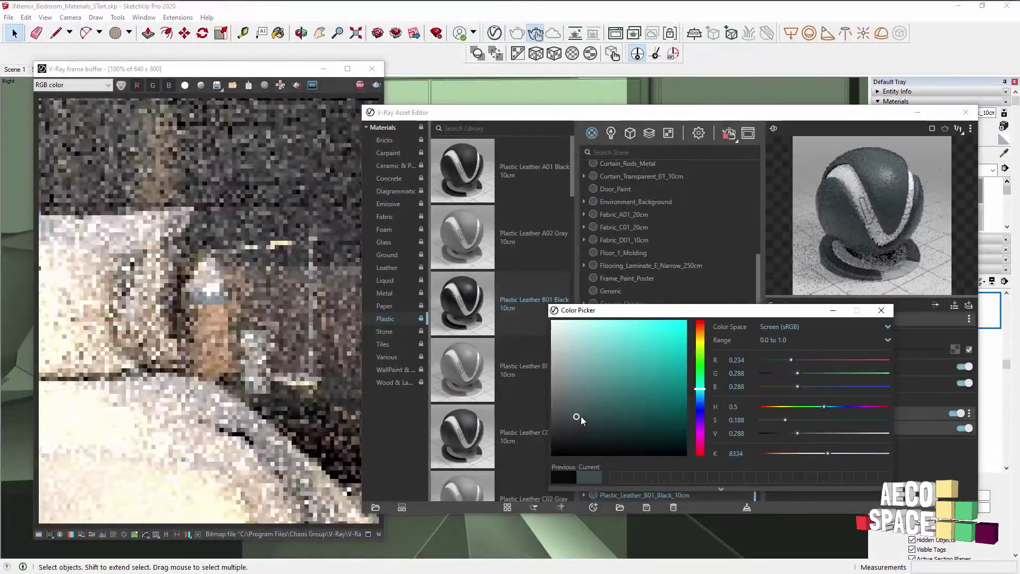
pyautogui.click(578, 398)
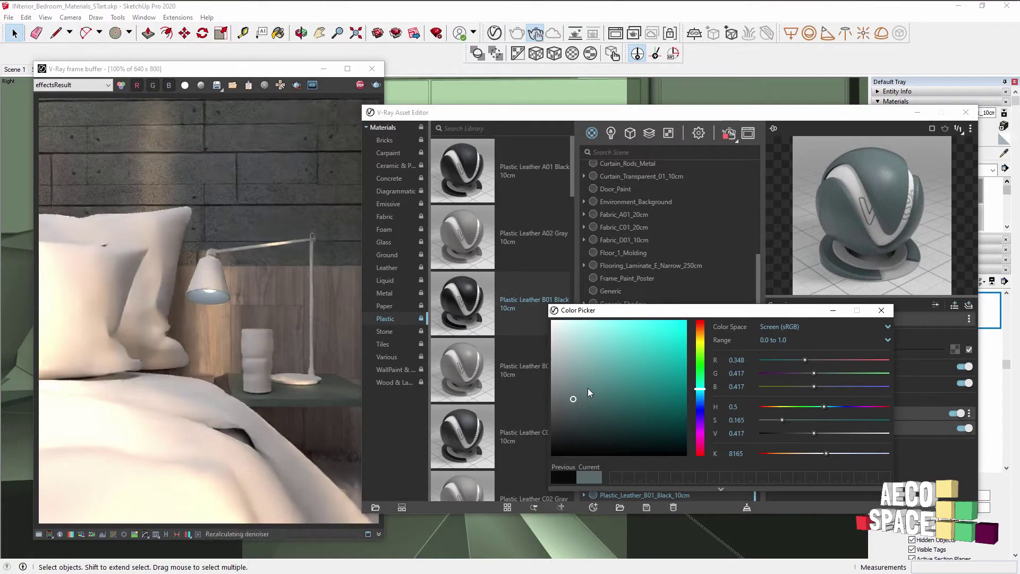
pyautogui.click(882, 310)
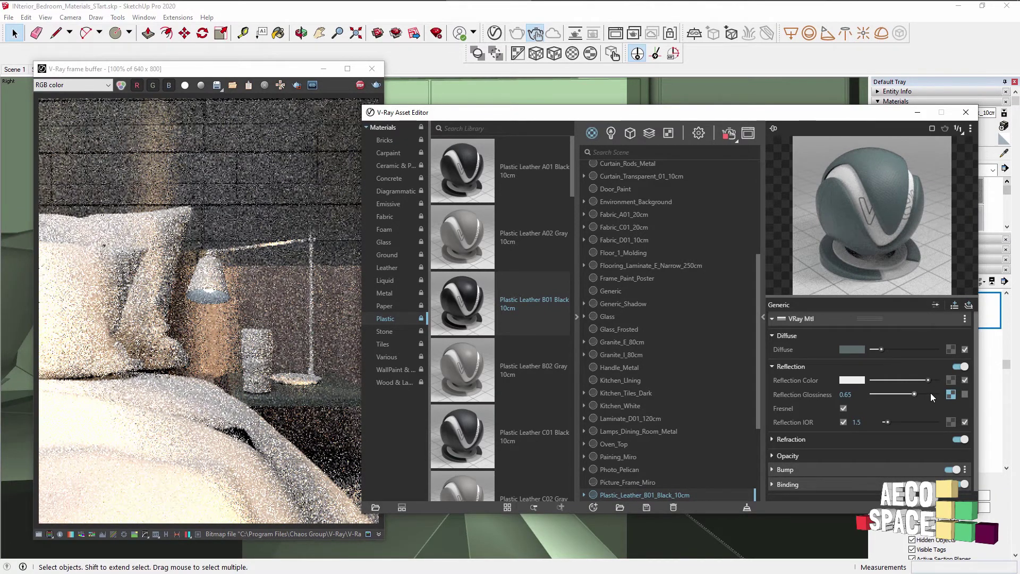
# Raise the leather material's Reflection Glossiness from 0.65 to 0.9
pyautogui.click(929, 394)
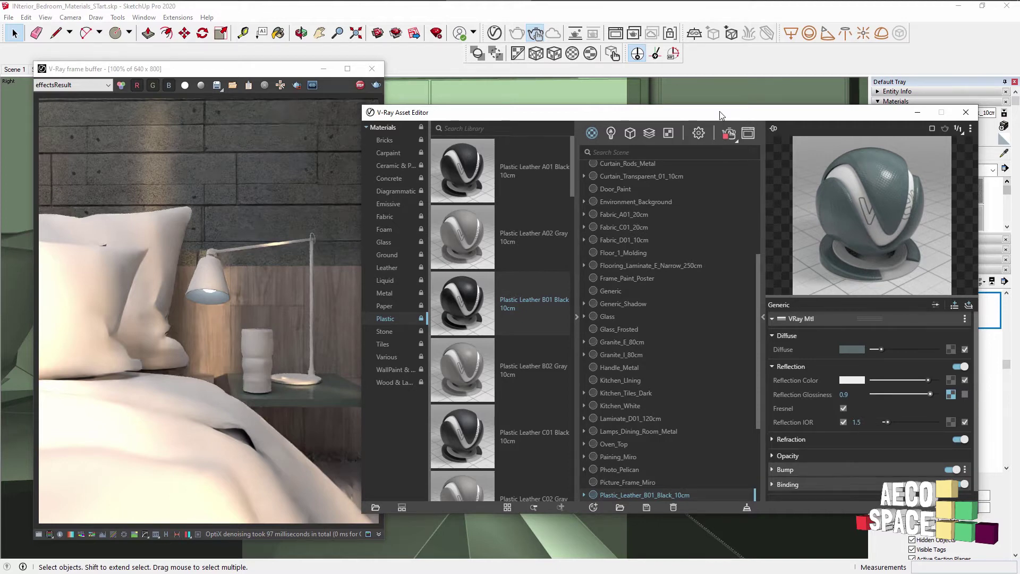
pyautogui.moveTo(722, 115)
pyautogui.mouseDown()
pyautogui.moveTo(715, 134)
pyautogui.moveTo(801, 148)
pyautogui.mouseUp()
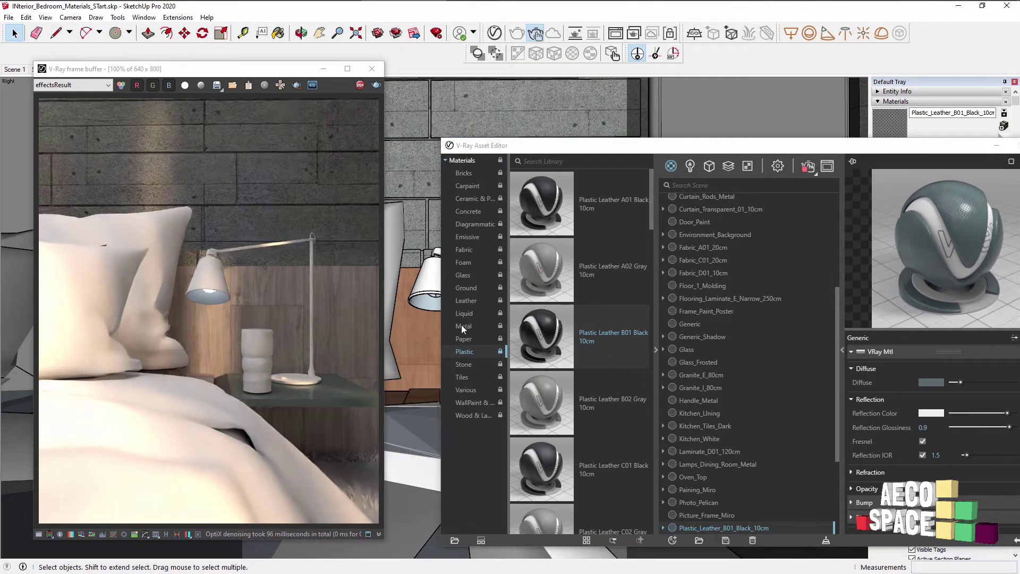
# Add Aluminum Brushed 5cm from the Metal library and apply it to the lamp
pyautogui.click(466, 328)
pyautogui.scroll(-3, 589, 323)
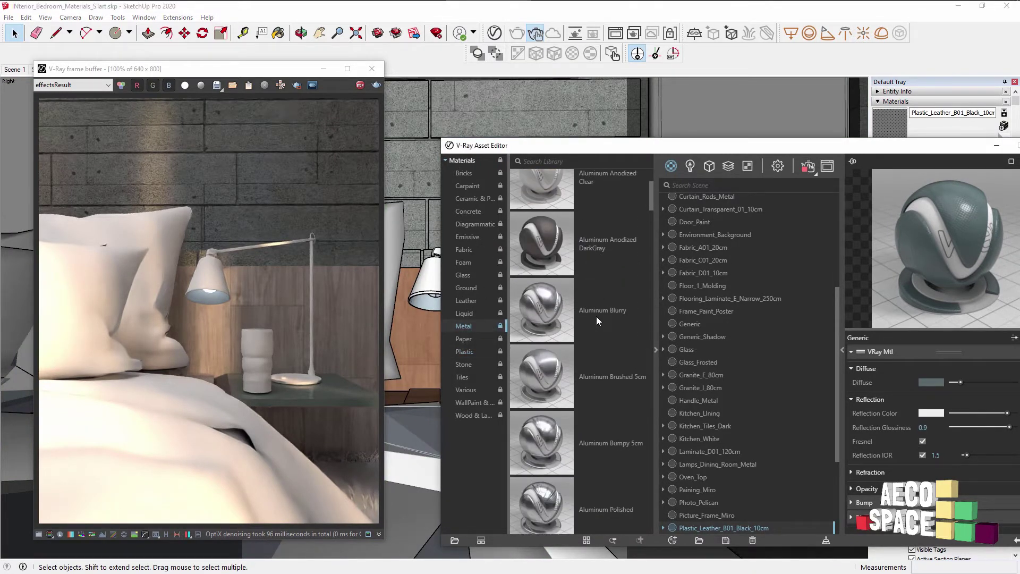
pyautogui.moveTo(558, 376); pyautogui.dragTo(722, 273)
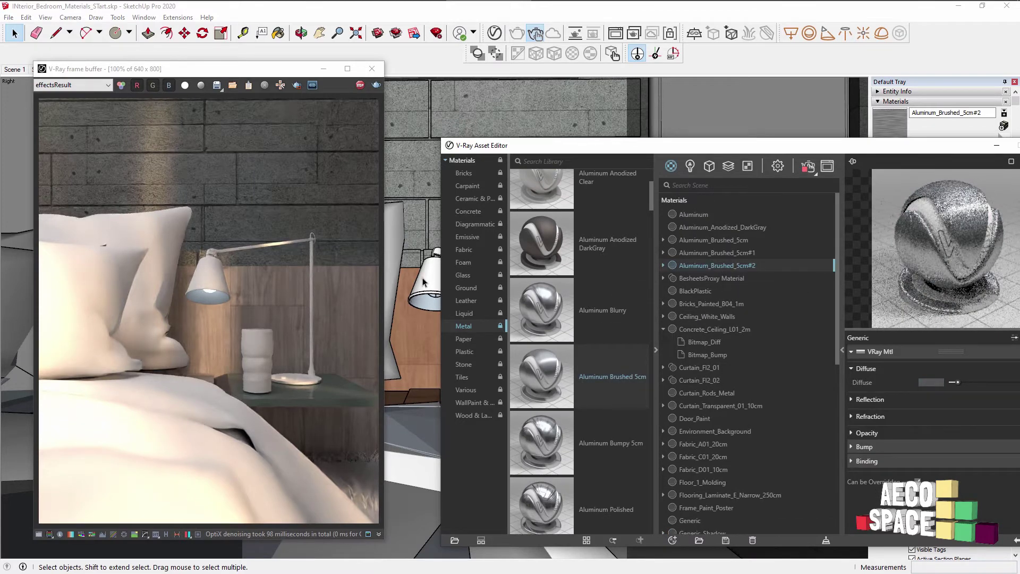
pyautogui.click(429, 282)
pyautogui.rightClick(713, 266)
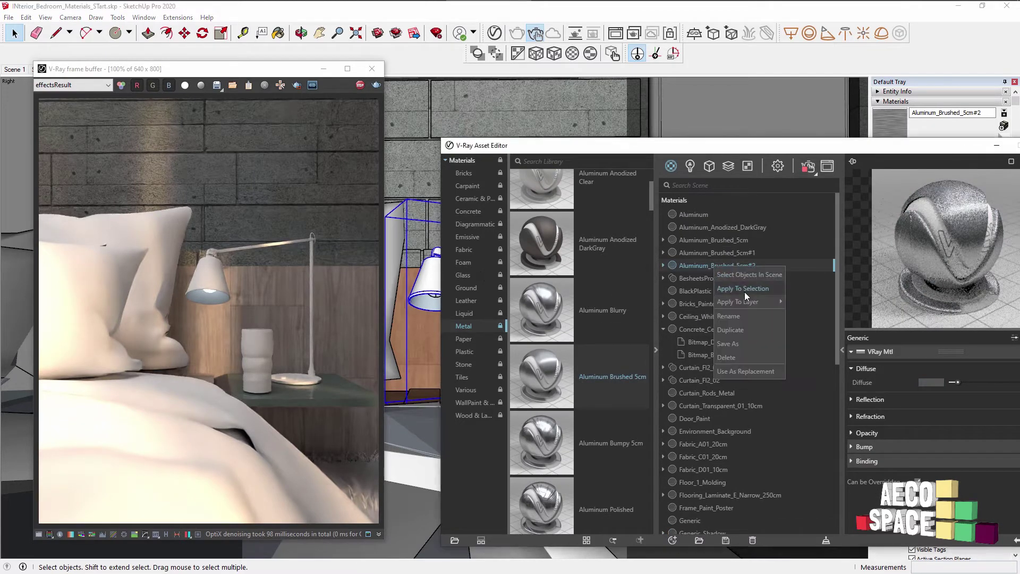
pyautogui.click(745, 289)
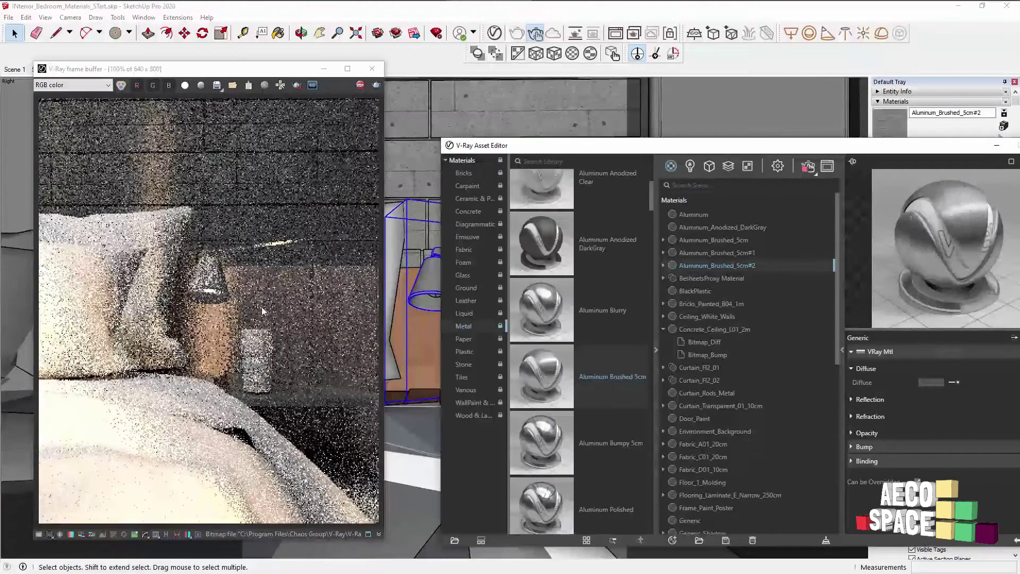
# Check the aluminium texture's tile width in the Materials tray, leaving it unchanged
pyautogui.moveTo(899, 146); pyautogui.dragTo(688, 135)
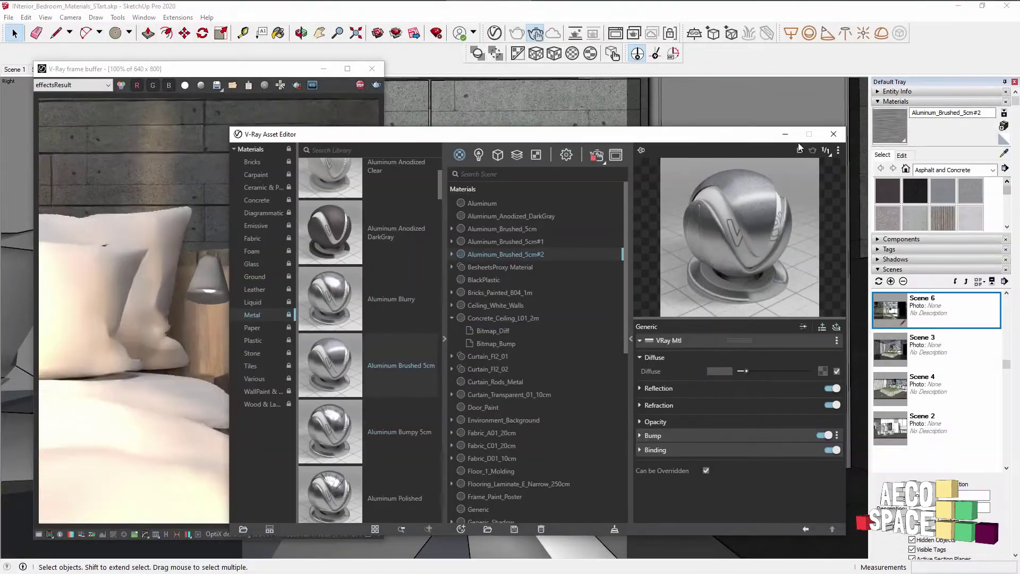
pyautogui.click(901, 156)
pyautogui.click(891, 276)
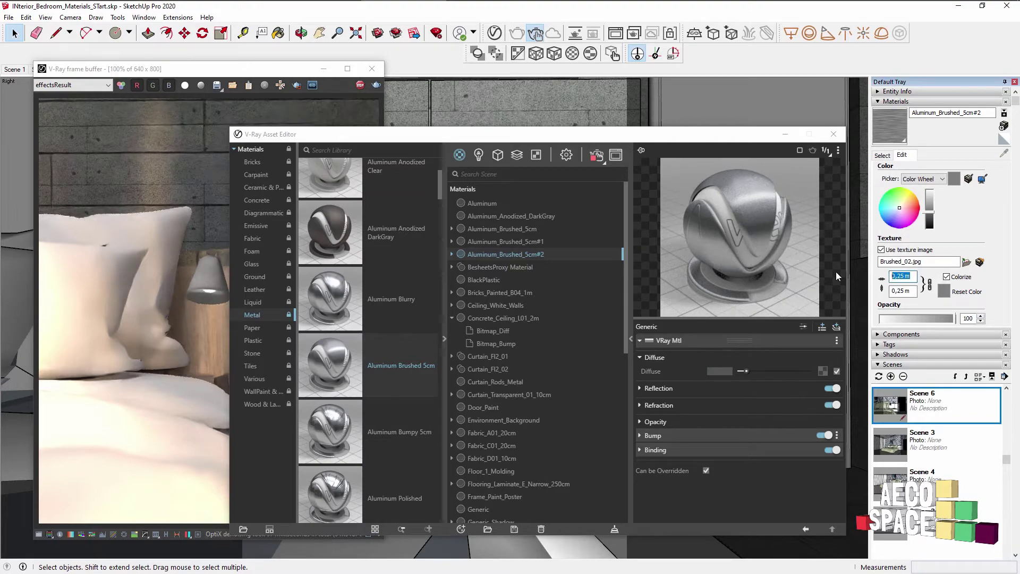
pyautogui.press('Return')
pyautogui.moveTo(603, 138); pyautogui.dragTo(753, 148)
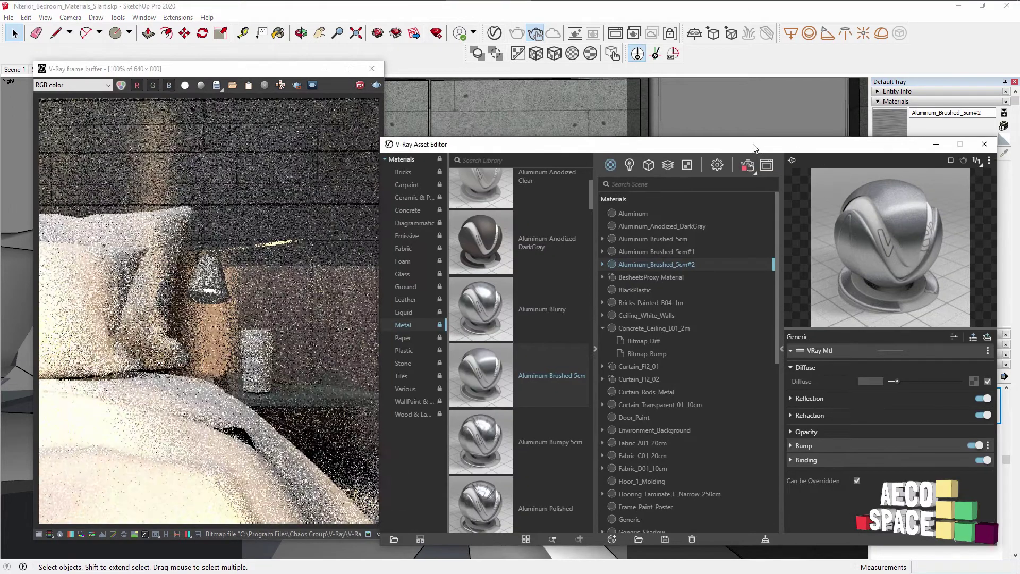
pyautogui.moveTo(629, 145)
pyautogui.mouseDown()
pyautogui.moveTo(604, 340)
pyautogui.moveTo(732, 135)
pyautogui.mouseUp()
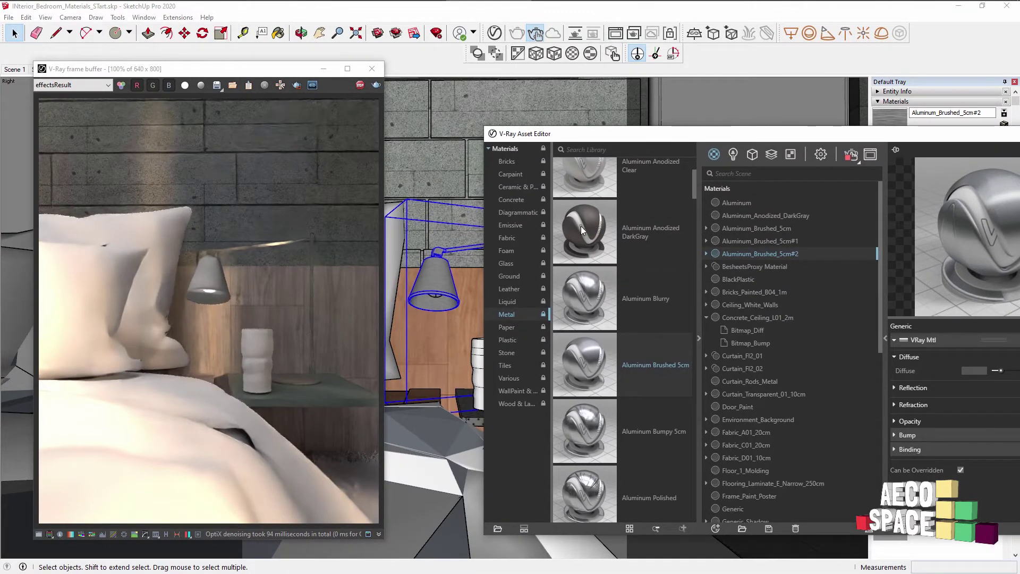
# Add Aluminum Anodized DarkGray to the scene and select the lamp shade inside its component
pyautogui.moveTo(582, 226); pyautogui.dragTo(785, 292)
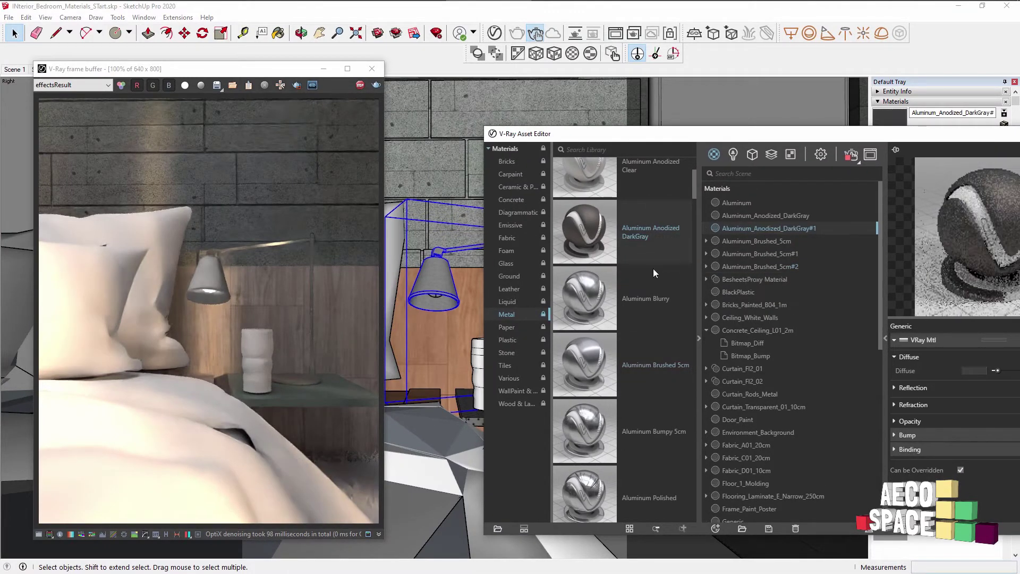
pyautogui.doubleClick(427, 284)
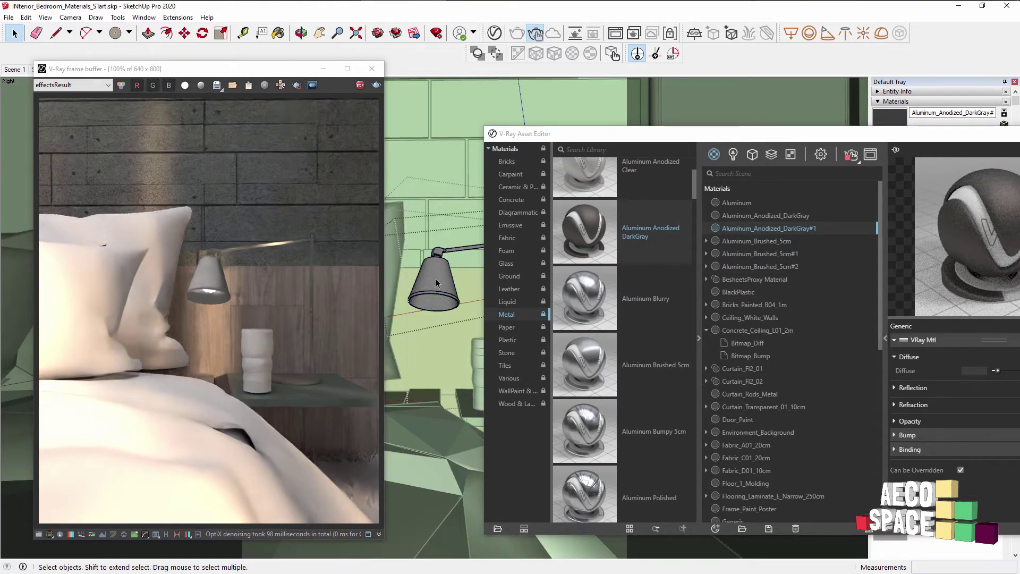
pyautogui.click(436, 283)
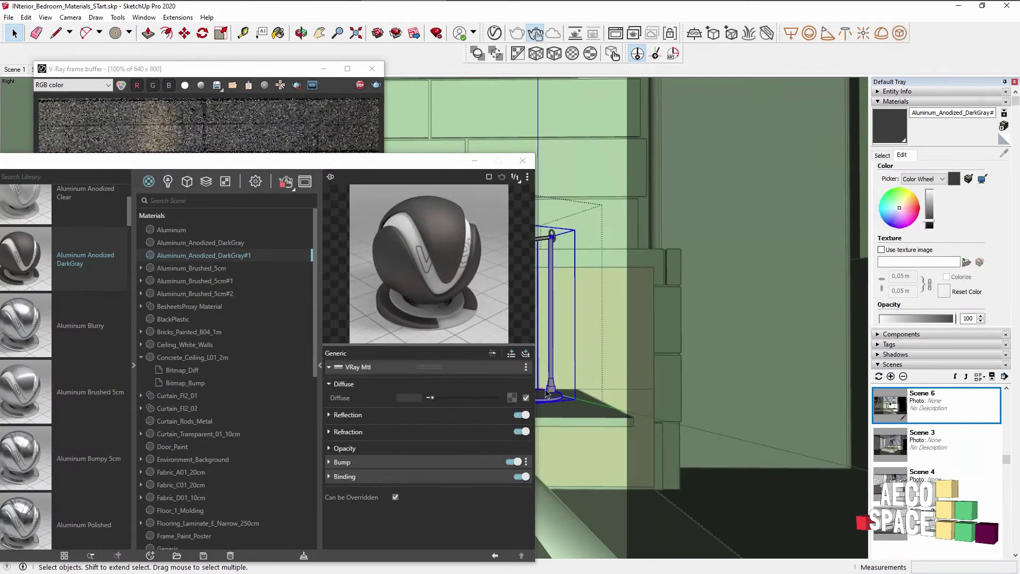
pyautogui.click(545, 394)
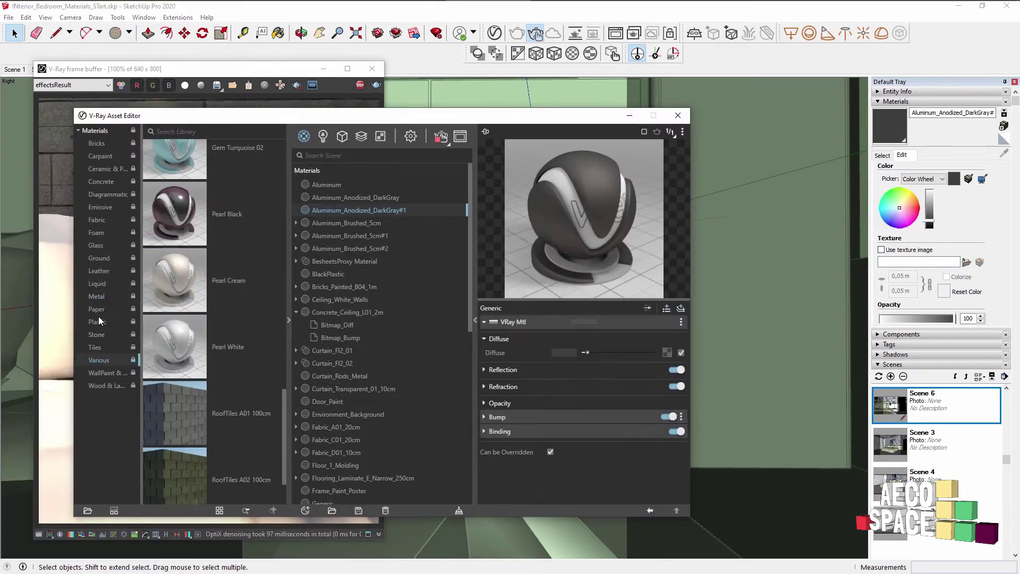
# Add Plastic_Simple_GrainL_Black from the Plastic library to the scene materials
pyautogui.click(97, 321)
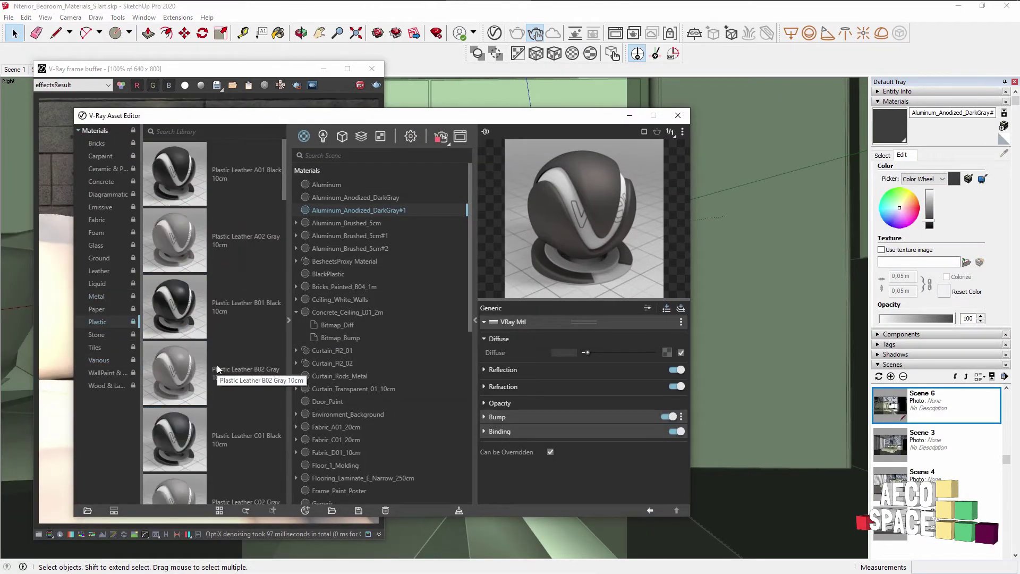
pyautogui.scroll(-3, 217, 364)
pyautogui.scroll(-2, 217, 365)
pyautogui.moveTo(217, 364); pyautogui.dragTo(419, 329)
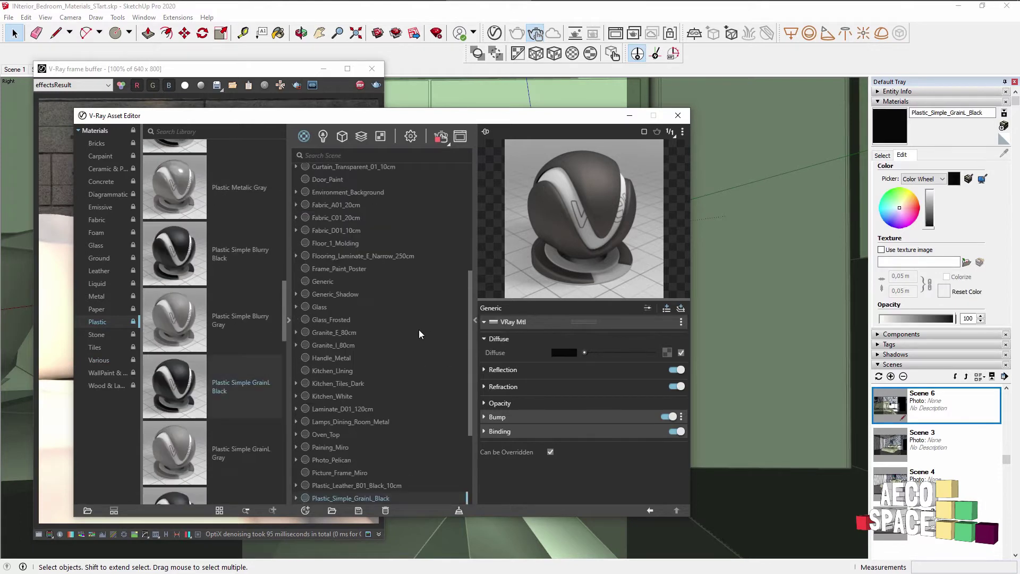
pyautogui.rightClick(369, 499)
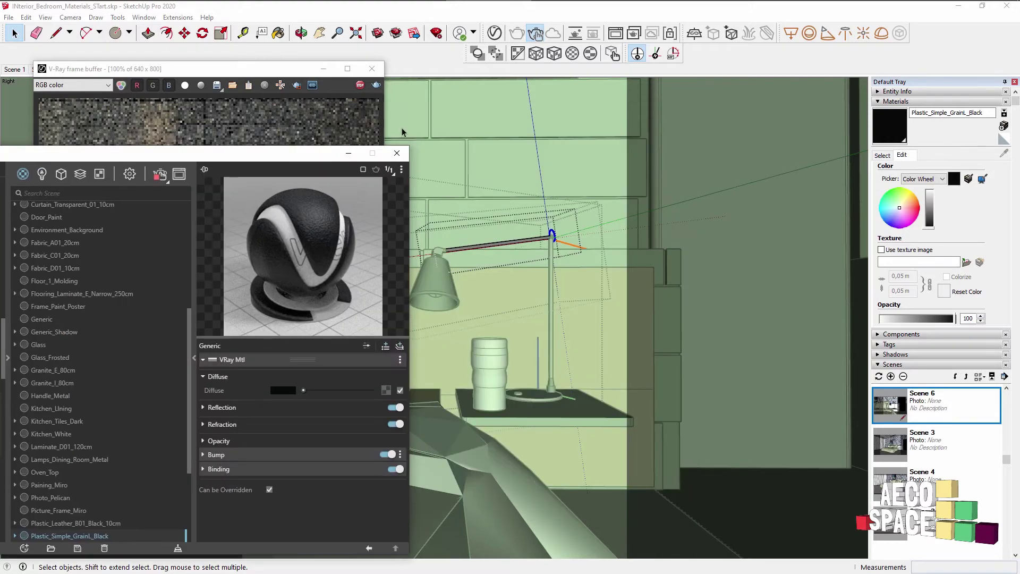
# Move the Asset Editor aside and select the vase on the nightstand
pyautogui.moveTo(605, 120); pyautogui.dragTo(939, 140)
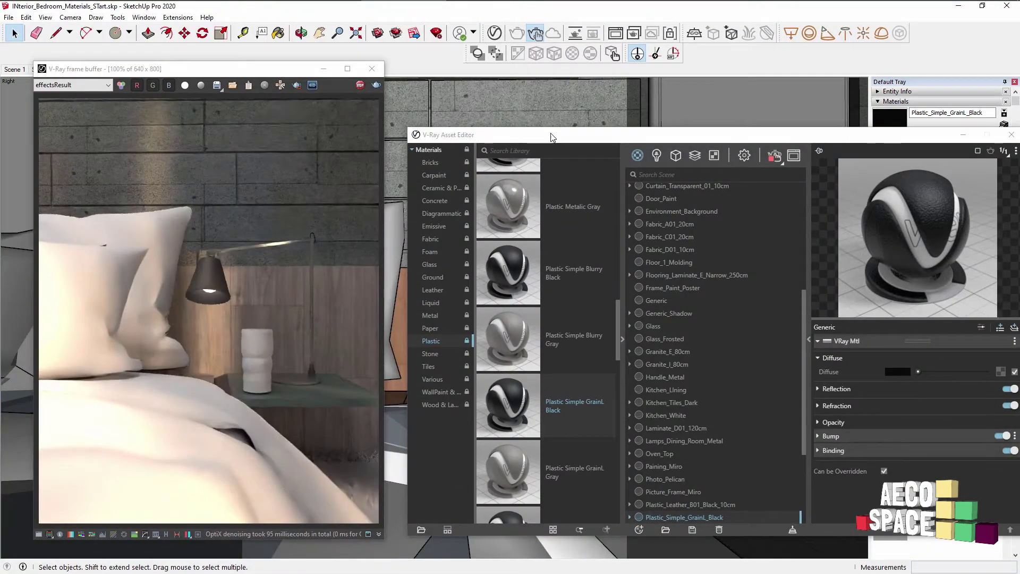
pyautogui.moveTo(551, 137); pyautogui.dragTo(671, 122)
pyautogui.moveTo(656, 124); pyautogui.dragTo(671, 122)
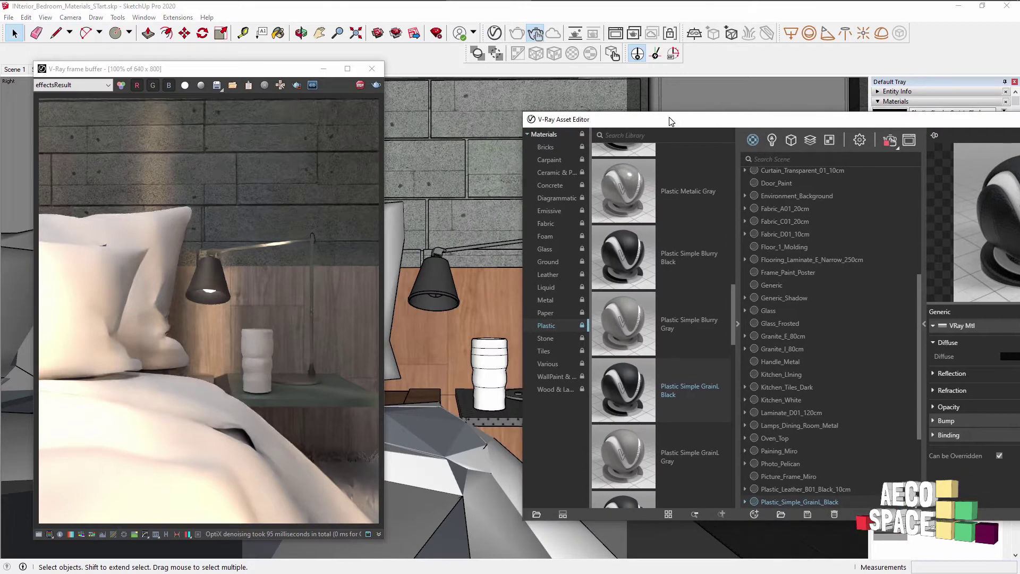
pyautogui.click(486, 395)
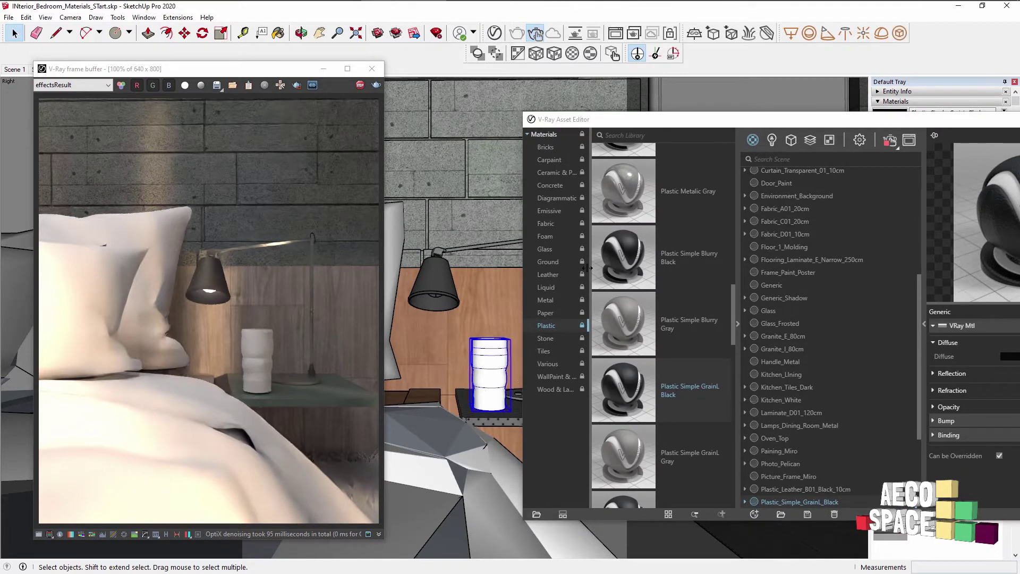
# Add Glass_Coated_Blue from the Glass library and apply it to the selected vase
pyautogui.click(563, 252)
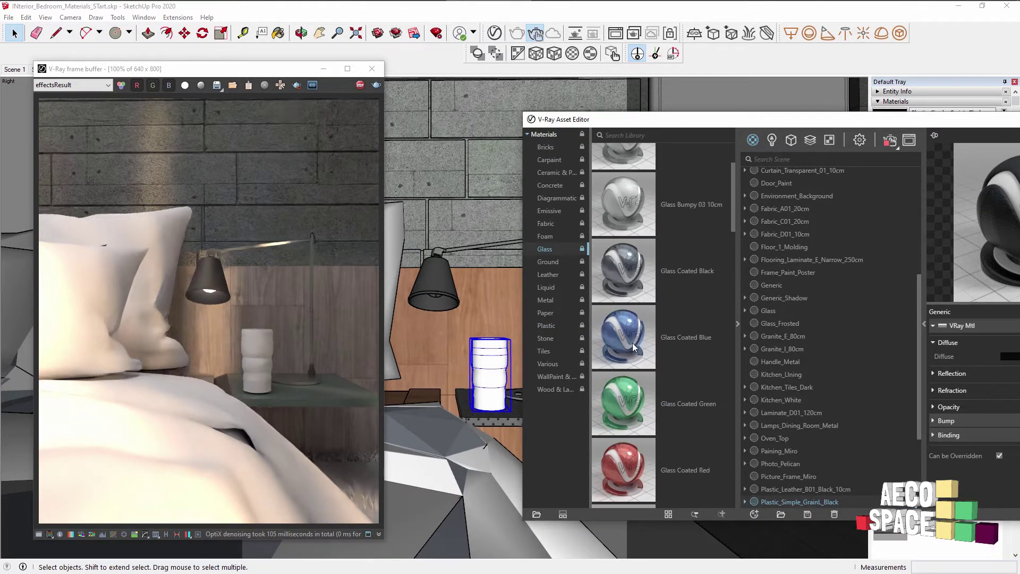
pyautogui.moveTo(632, 343); pyautogui.dragTo(813, 307)
pyautogui.rightClick(787, 325)
pyautogui.click(820, 343)
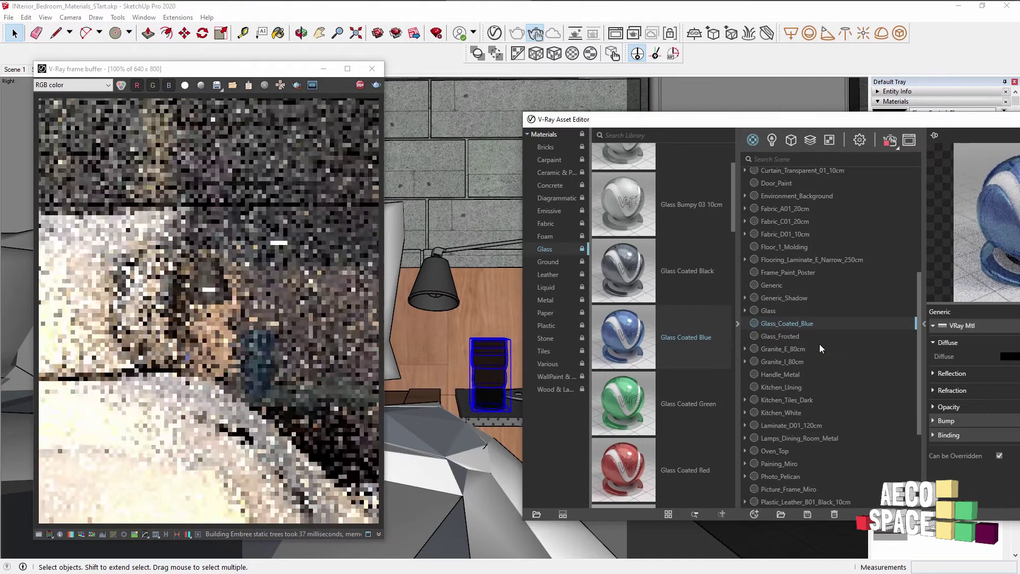
pyautogui.moveTo(852, 127)
pyautogui.mouseDown()
pyautogui.moveTo(707, 115)
pyautogui.moveTo(723, 117)
pyautogui.mouseUp()
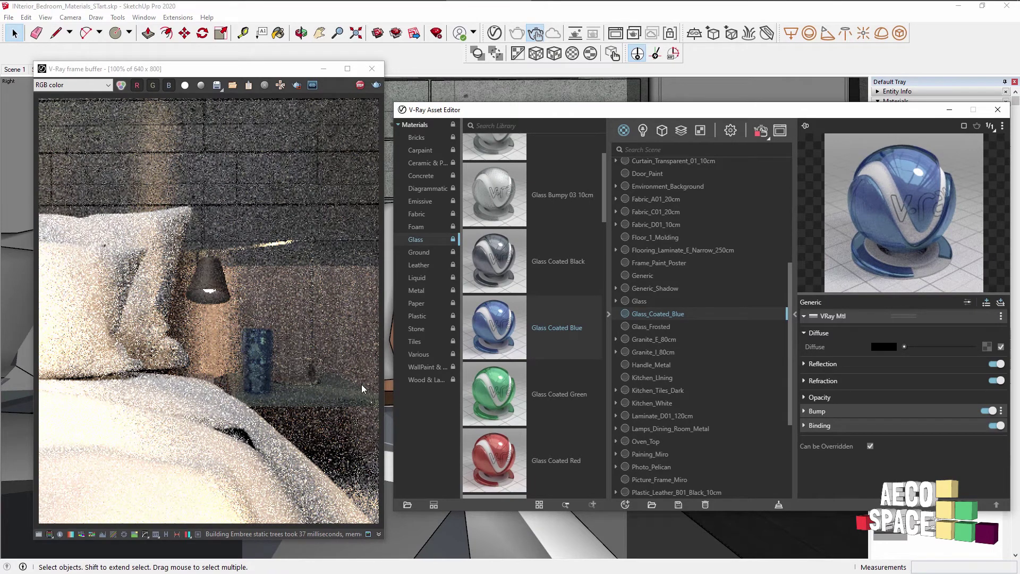
# Set the glass material's refraction colour to a pale yellow-green
pyautogui.click(824, 381)
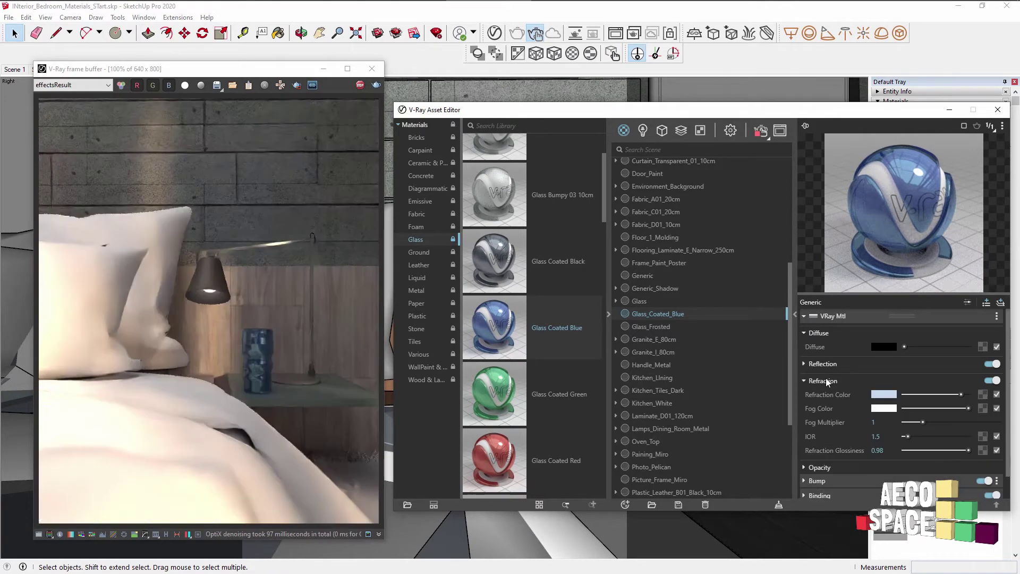
pyautogui.click(885, 397)
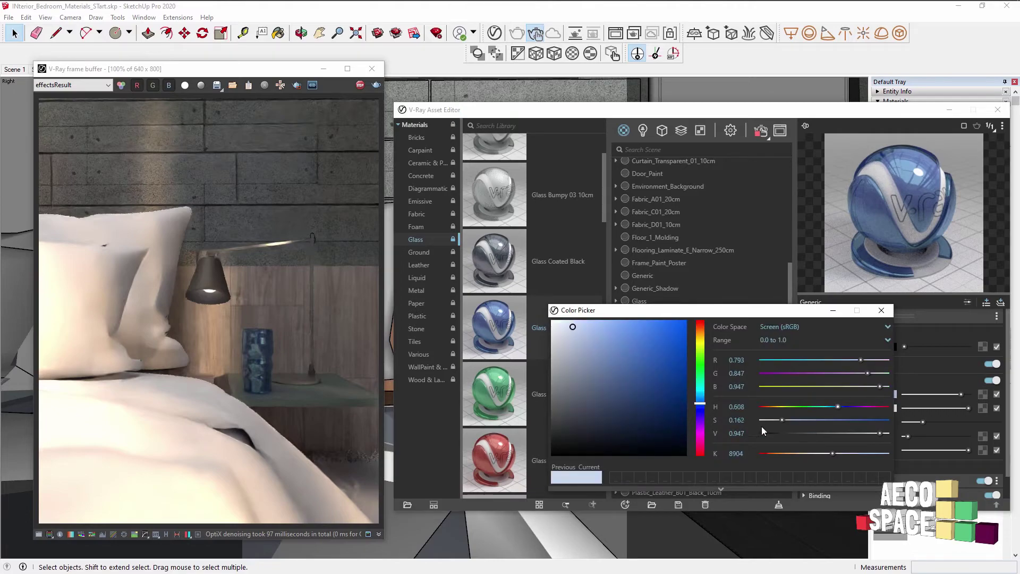
pyautogui.click(823, 386)
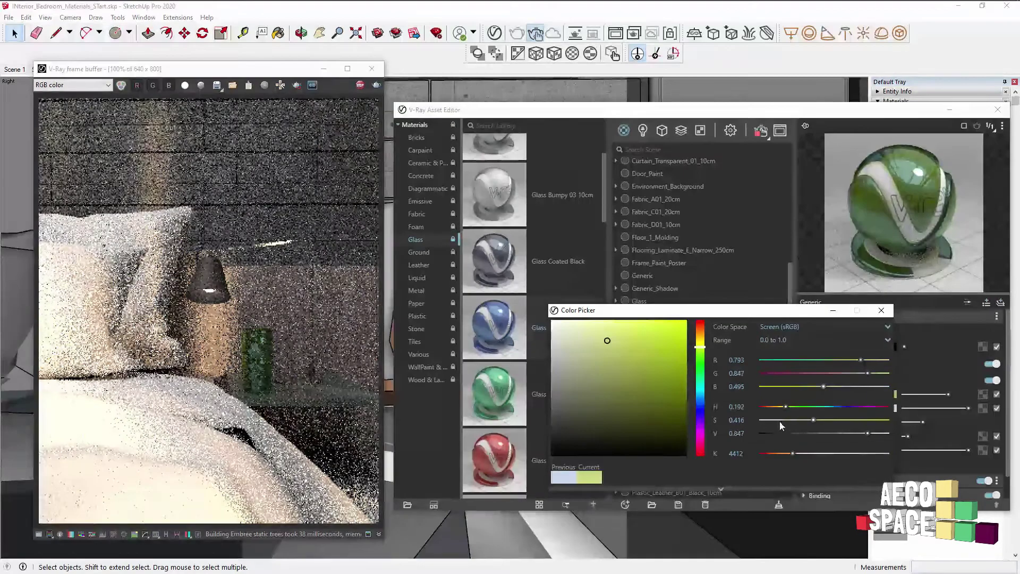
pyautogui.moveTo(813, 420); pyautogui.dragTo(777, 420)
pyautogui.click(881, 310)
# Set the glass material's reflection colour to pale green
pyautogui.click(883, 377)
pyautogui.click(589, 331)
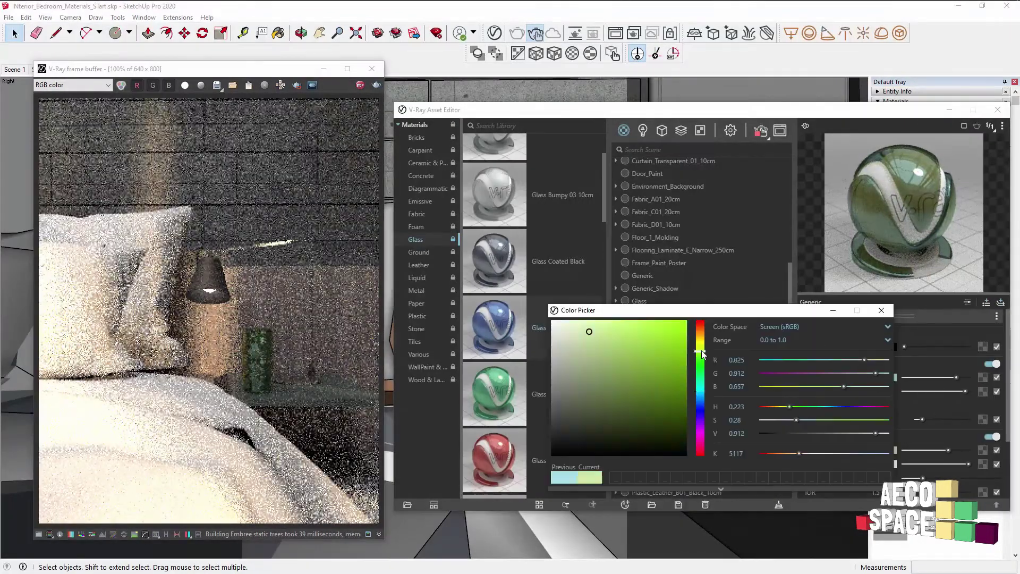
pyautogui.click(883, 309)
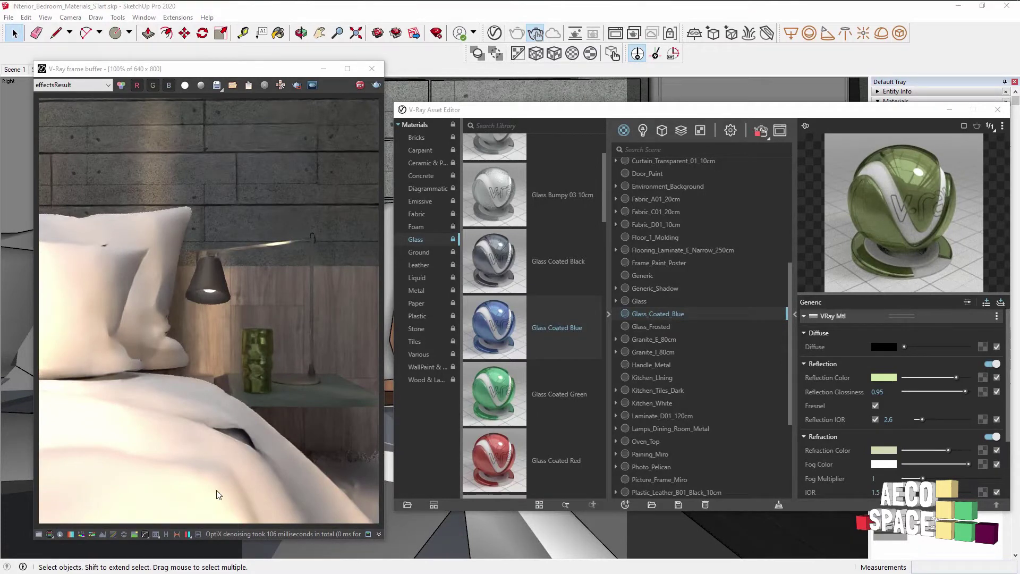
pyautogui.moveTo(619, 117); pyautogui.dragTo(687, 109)
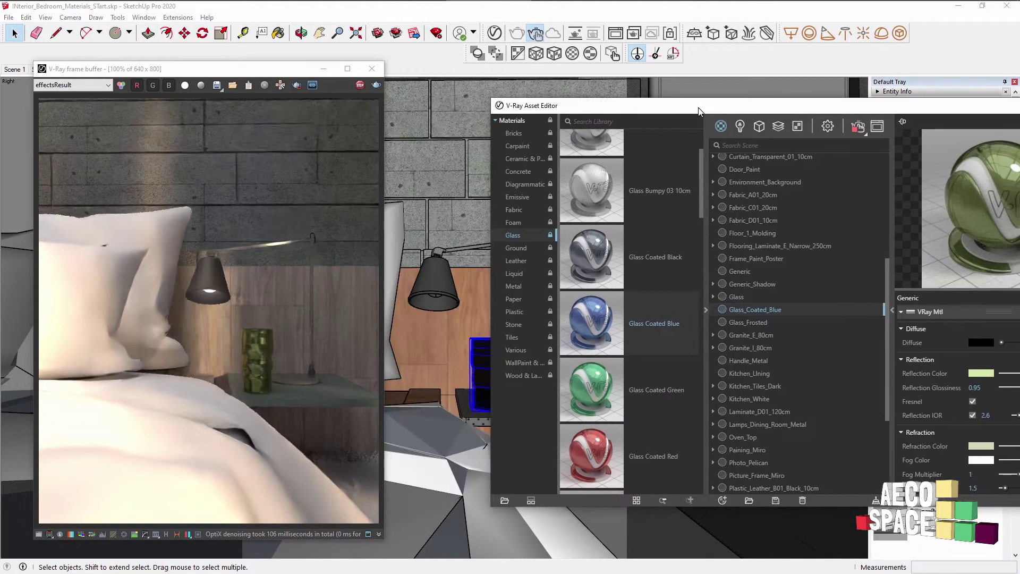
pyautogui.moveTo(252, 72)
pyautogui.mouseDown()
pyautogui.moveTo(611, 95)
pyautogui.moveTo(262, 86)
pyautogui.moveTo(231, 75)
pyautogui.mouseUp()
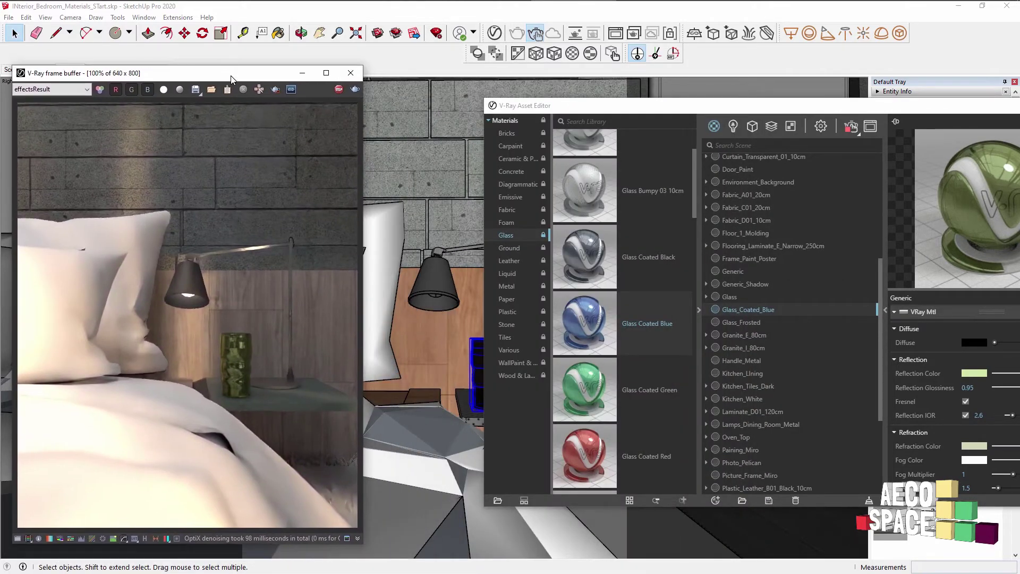
pyautogui.moveTo(639, 106); pyautogui.dragTo(537, 128)
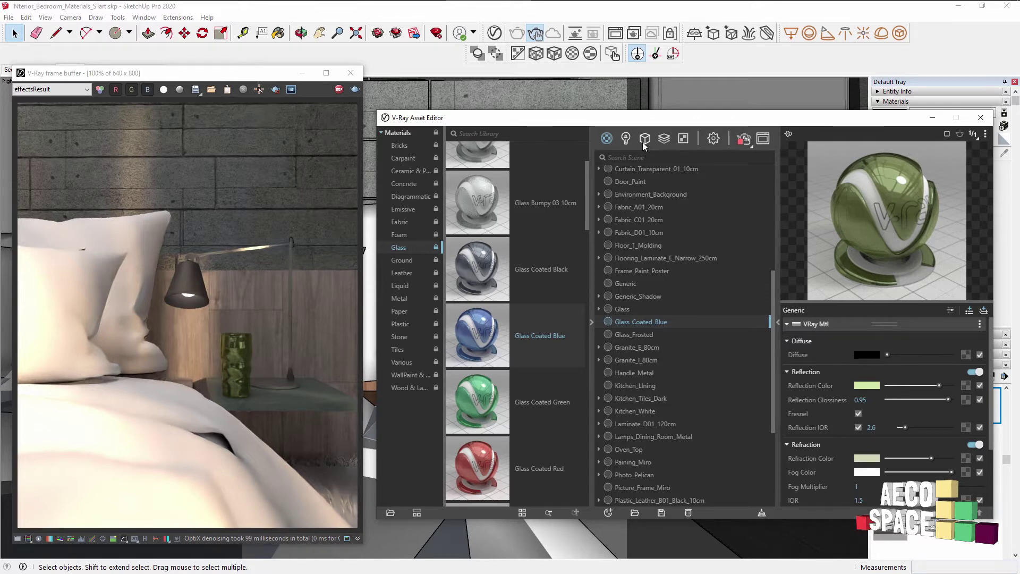
# Turn on material override for the BesheetsProxy geometry
pyautogui.click(644, 139)
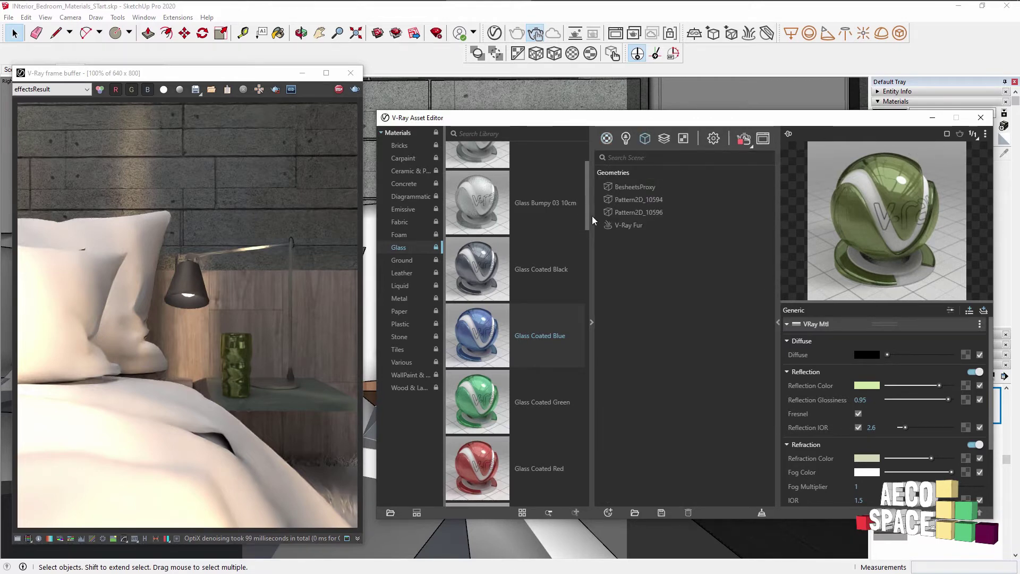
pyautogui.click(637, 185)
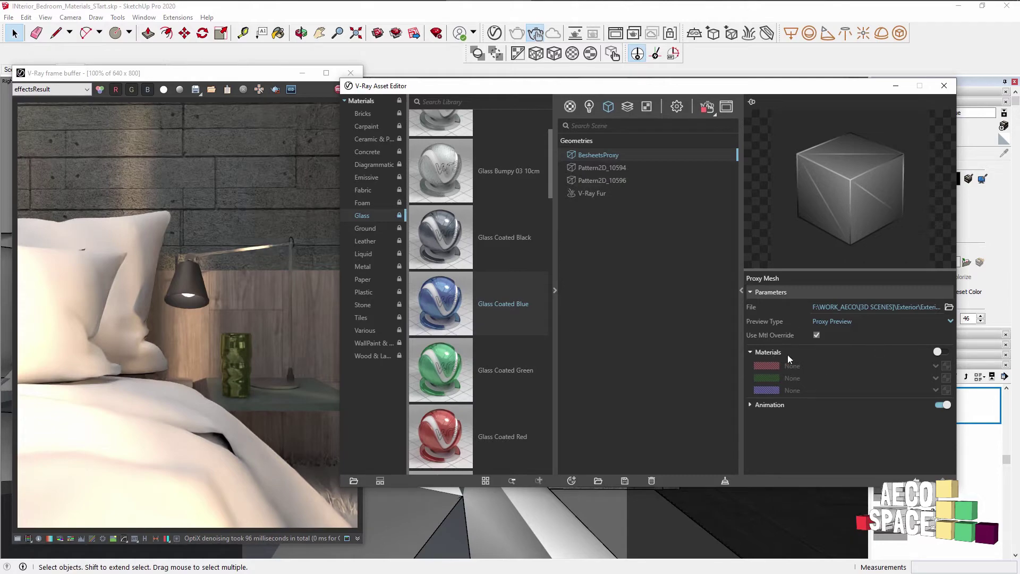
pyautogui.click(938, 352)
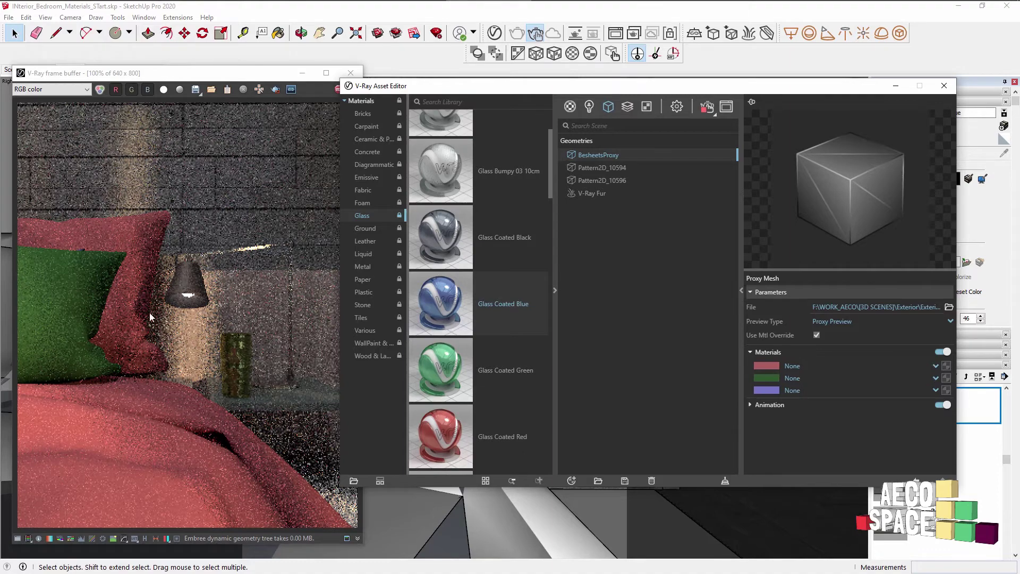
# Switch the camera to Scene 6 to view the bed
pyautogui.moveTo(582, 94); pyautogui.dragTo(728, 97)
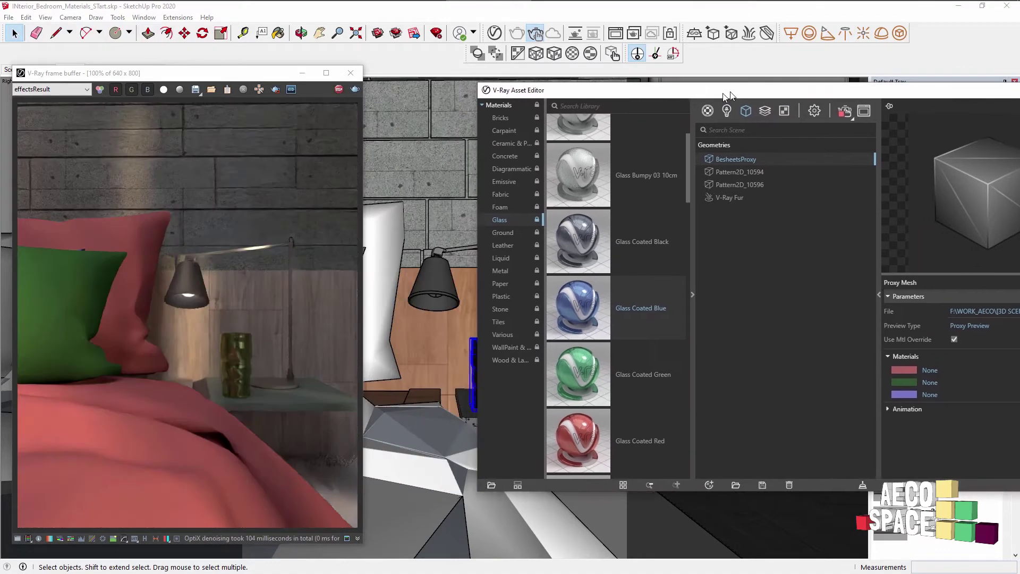
pyautogui.moveTo(454, 395)
pyautogui.mouseDown(button='middle')
pyautogui.moveTo(404, 375)
pyautogui.moveTo(425, 432)
pyautogui.mouseUp(button='middle')
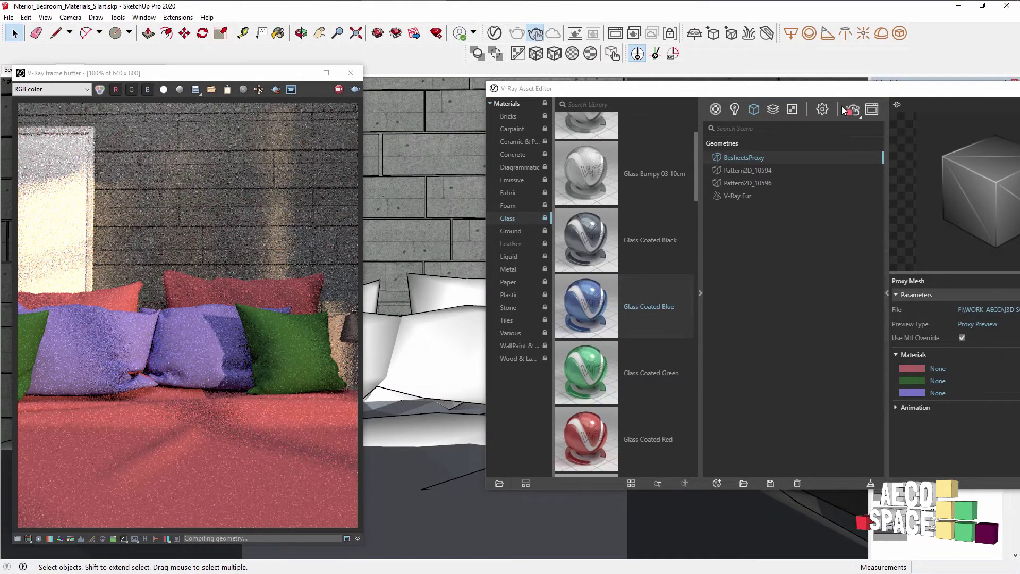
pyautogui.moveTo(585, 88); pyautogui.dragTo(359, 79)
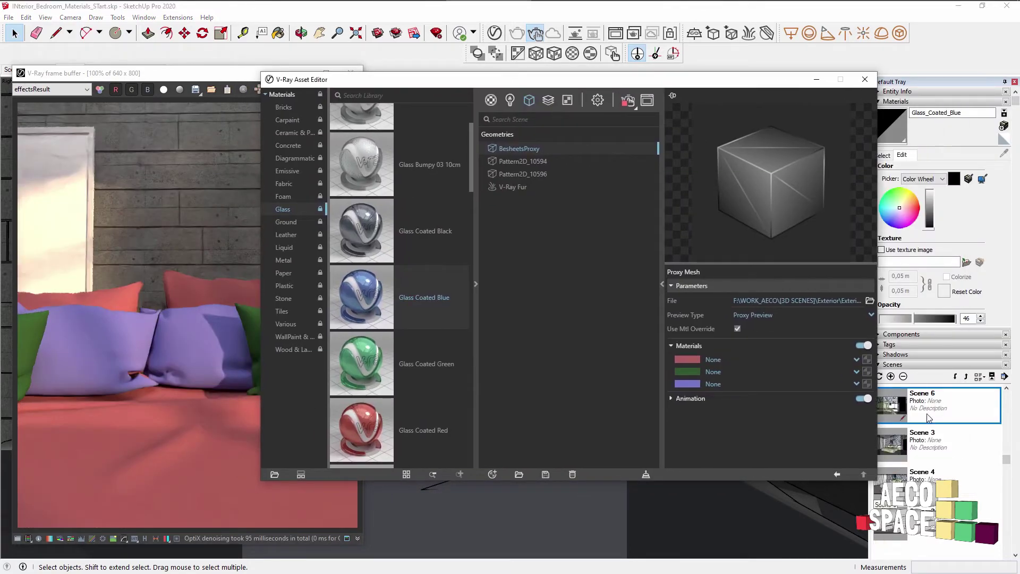
pyautogui.doubleClick(938, 406)
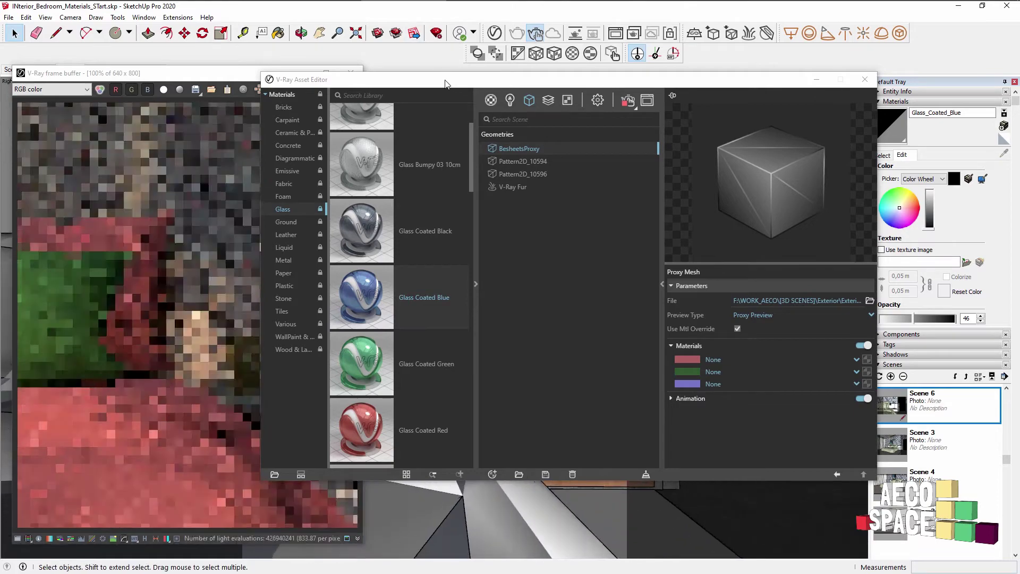
pyautogui.moveTo(510, 80); pyautogui.dragTo(615, 112)
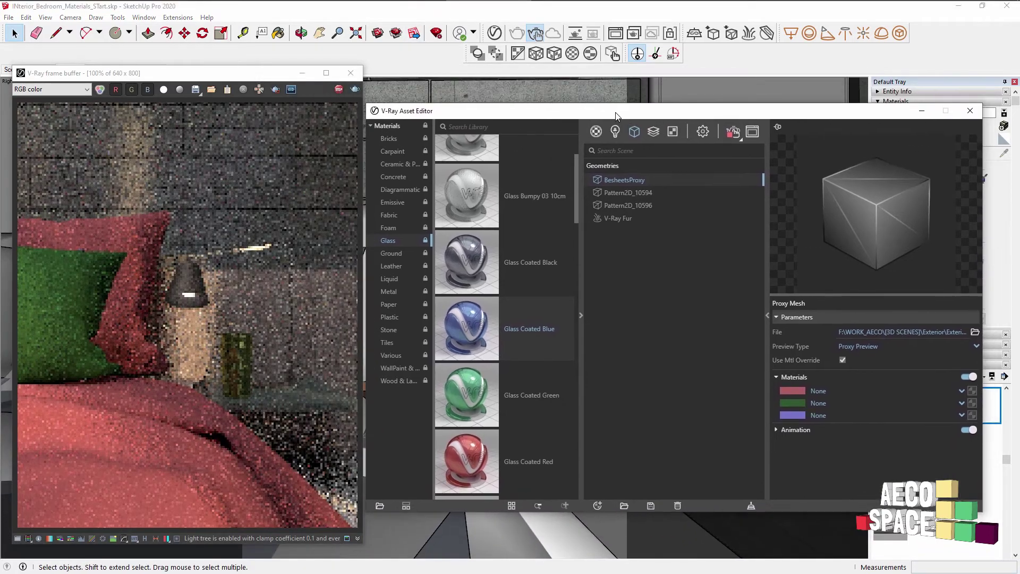
# Browse the Fabric library as an enlarged thumbnail grid
pyautogui.click(815, 393)
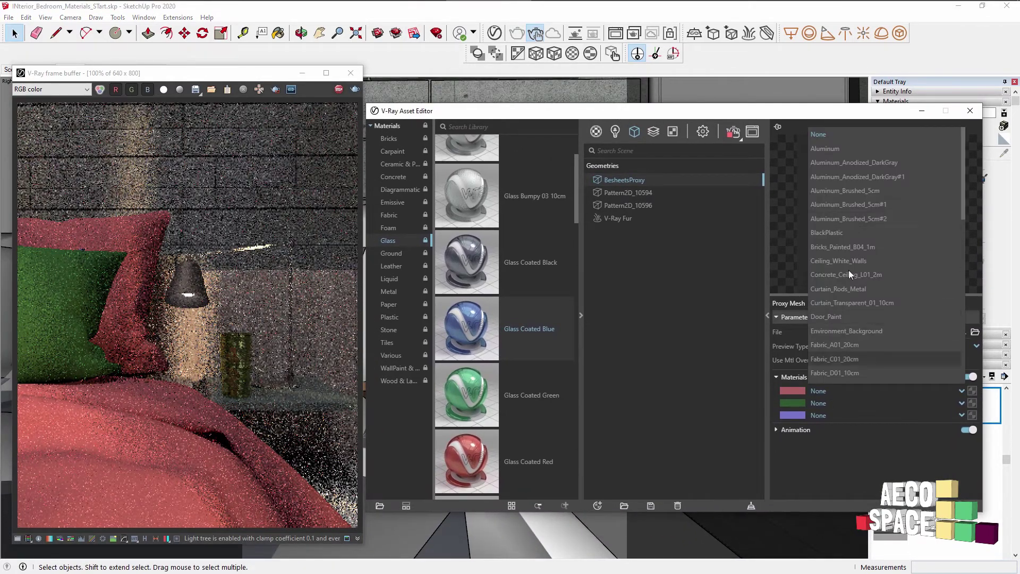
pyautogui.click(807, 476)
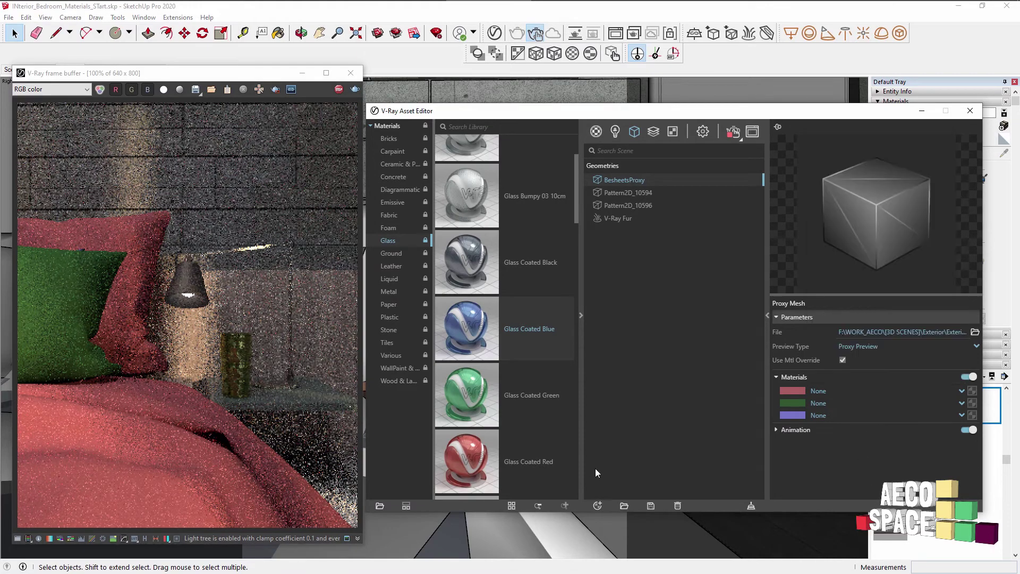
pyautogui.click(596, 133)
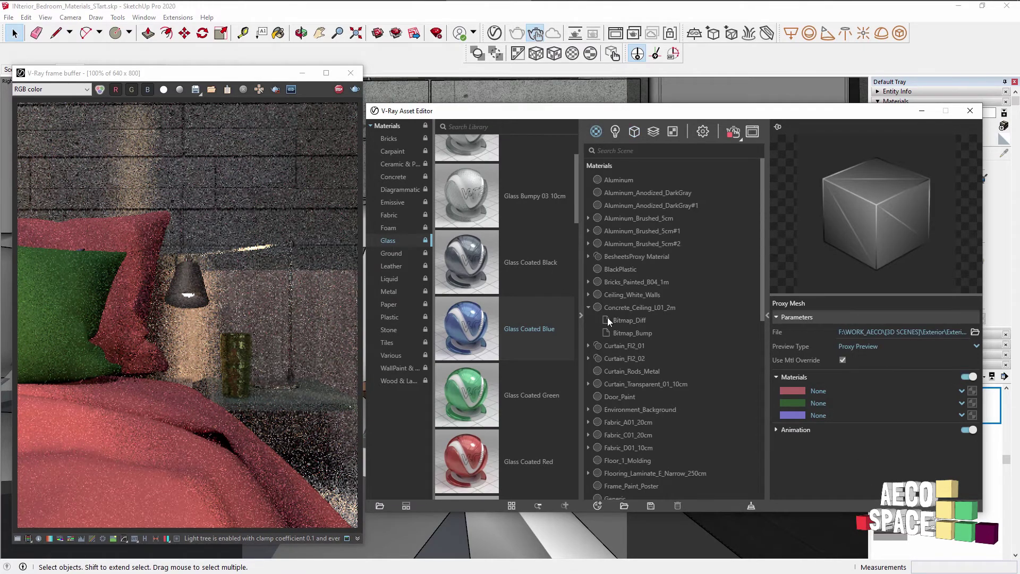
pyautogui.click(395, 217)
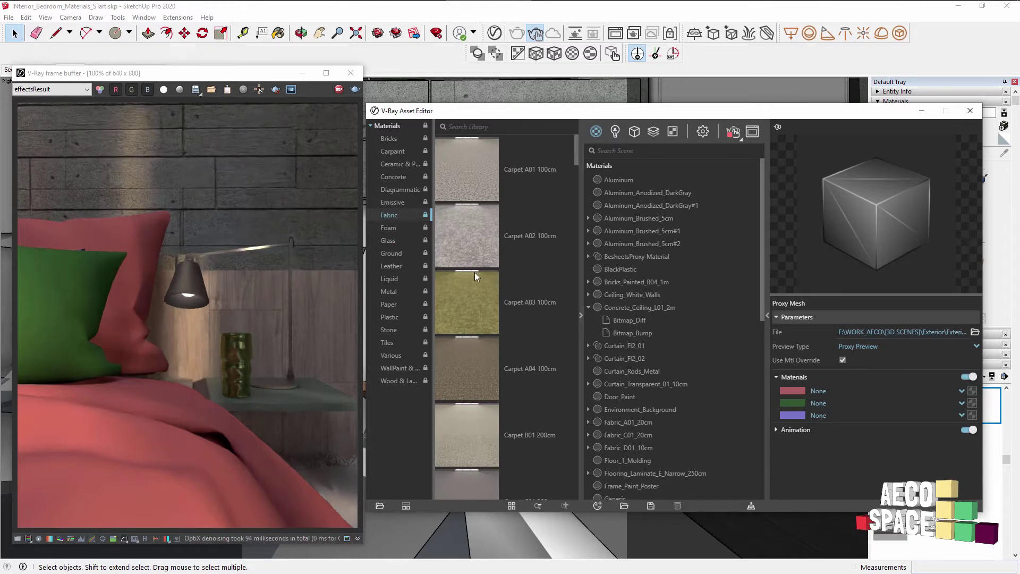
pyautogui.scroll(-3, 504, 387)
pyautogui.scroll(-5, 504, 388)
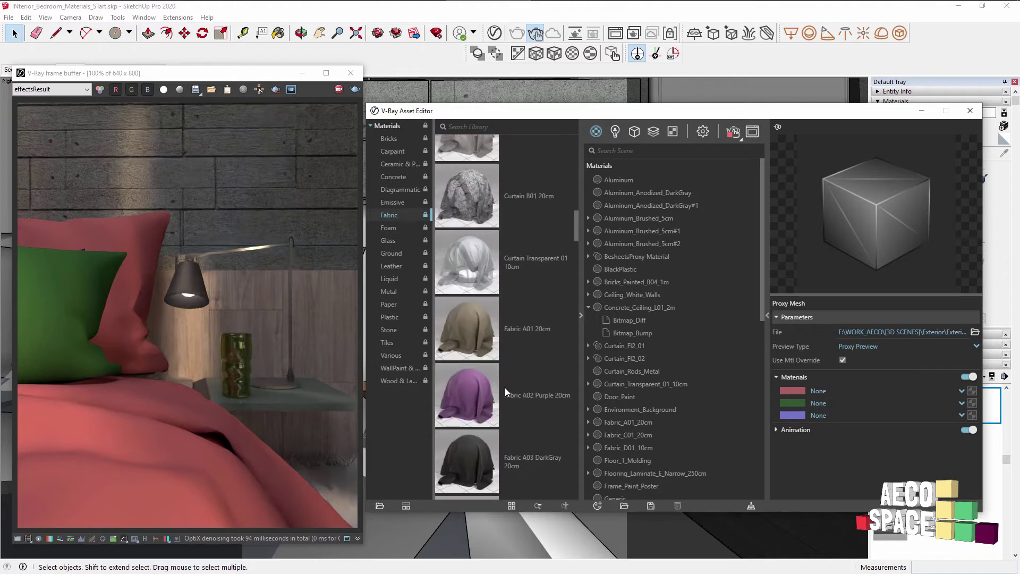
pyautogui.scroll(-5, 505, 387)
pyautogui.scroll(-5, 504, 387)
pyautogui.scroll(-5, 504, 387)
pyautogui.scroll(-2, 505, 388)
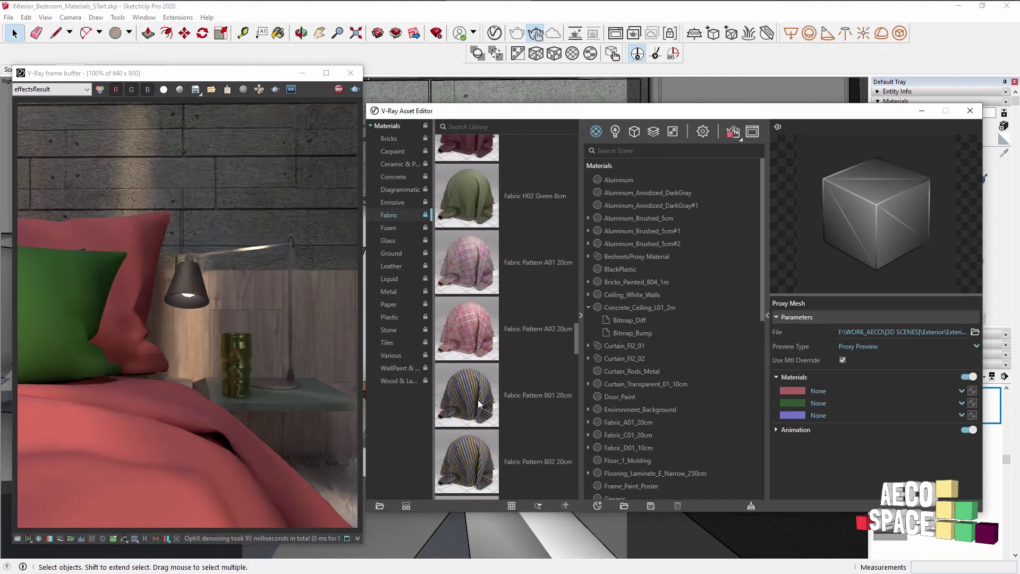
pyautogui.click(512, 506)
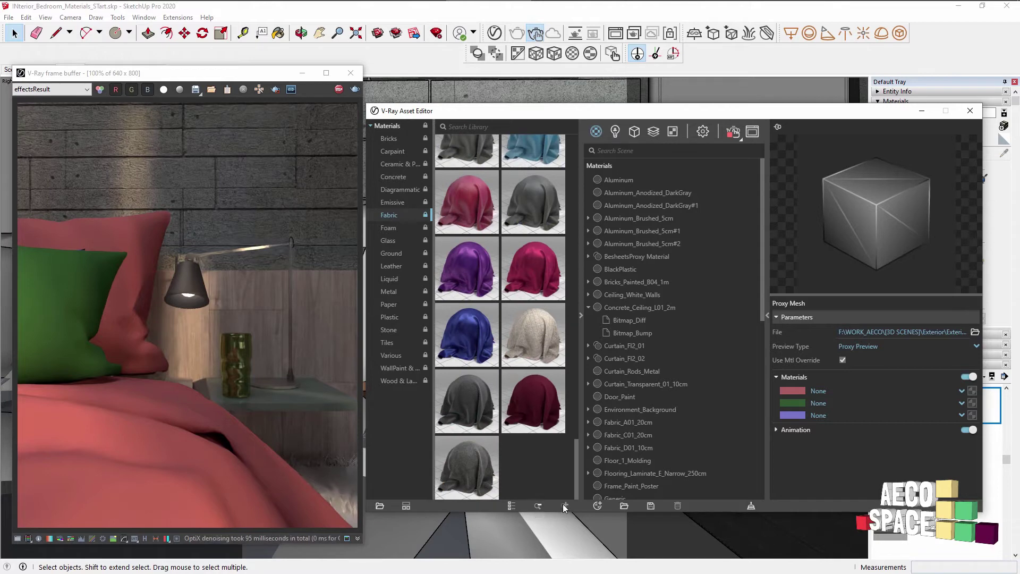
pyautogui.click(406, 505)
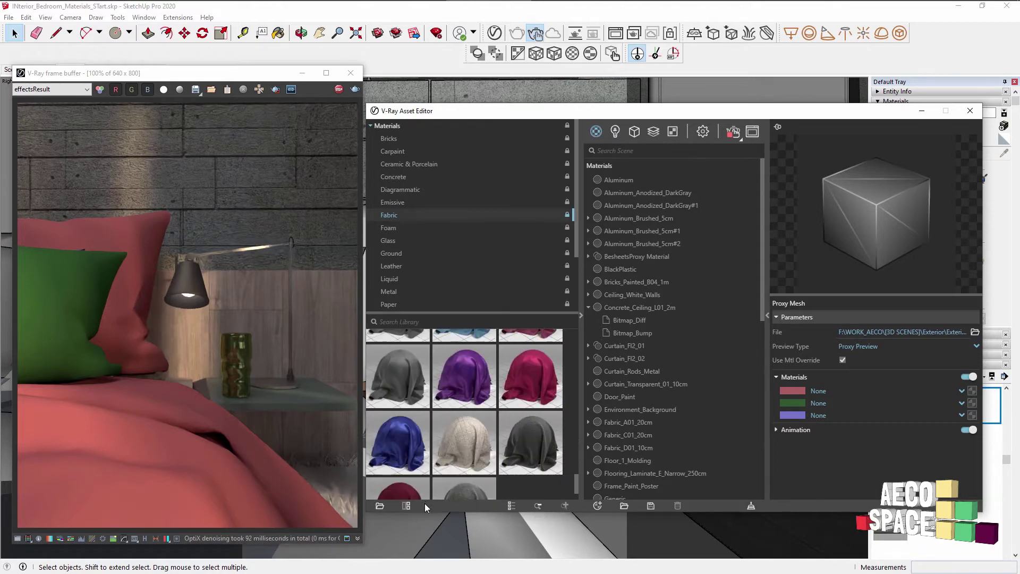
pyautogui.moveTo(490, 319); pyautogui.dragTo(499, 190)
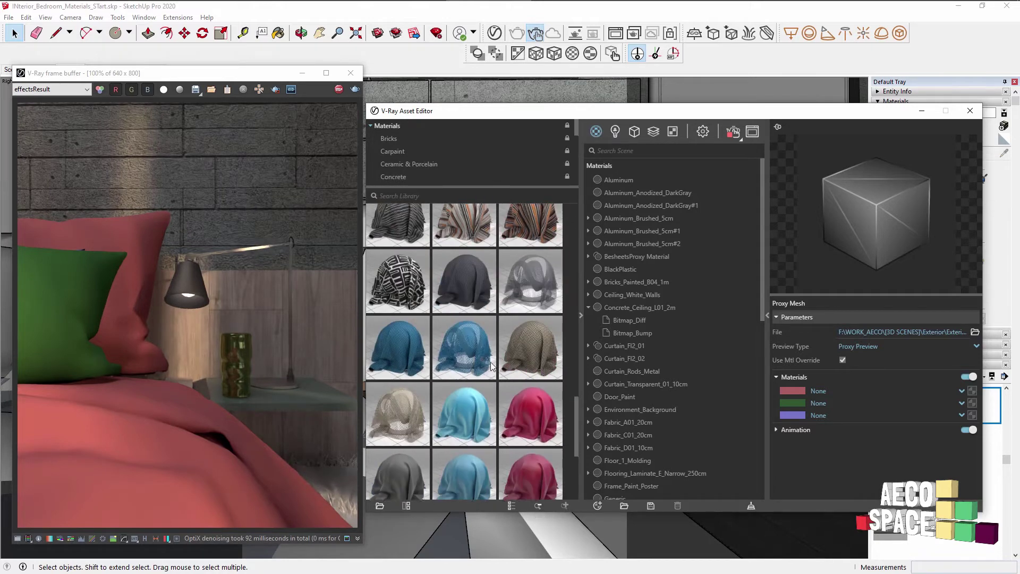
# Add Wool_B01_10cm, duplicate it and rename the copy Wool_B01_10cm_LArgePillows
pyautogui.moveTo(463, 401); pyautogui.dragTo(643, 289)
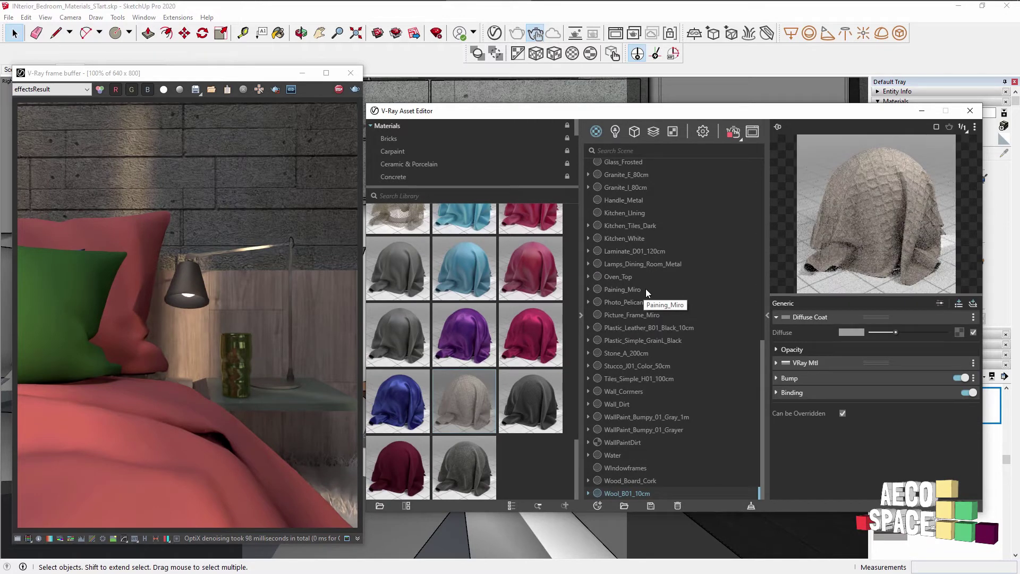
pyautogui.rightClick(650, 493)
pyautogui.click(672, 445)
pyautogui.rightClick(655, 482)
pyautogui.click(681, 410)
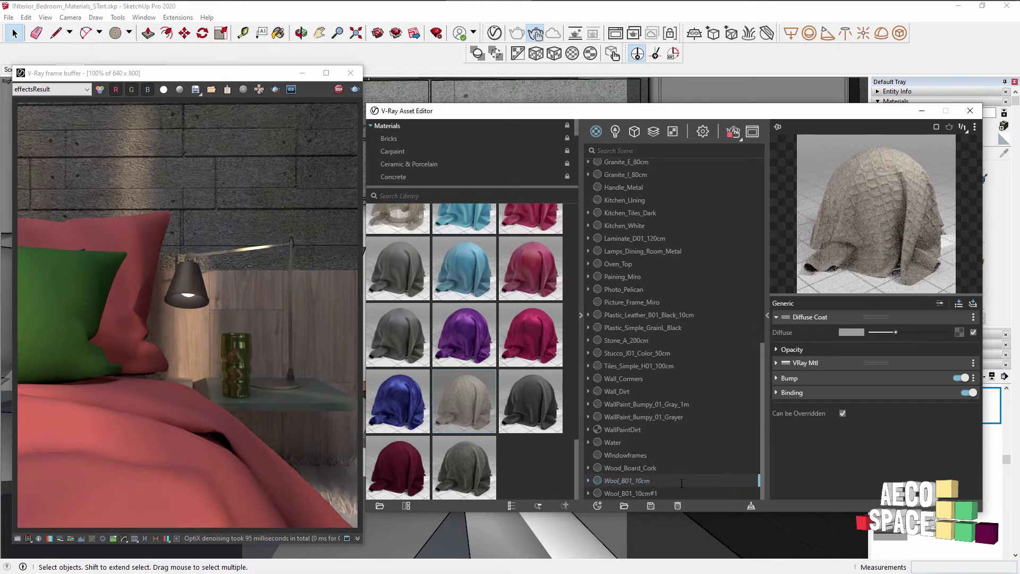
pyautogui.write('_LArgePillows')
pyautogui.press('Return')
# Add Fabric_Pattern_D01_20cm and rename it Fabric_Pattern_D01_20cm_SmallPillows
pyautogui.scroll(-3, 468, 372)
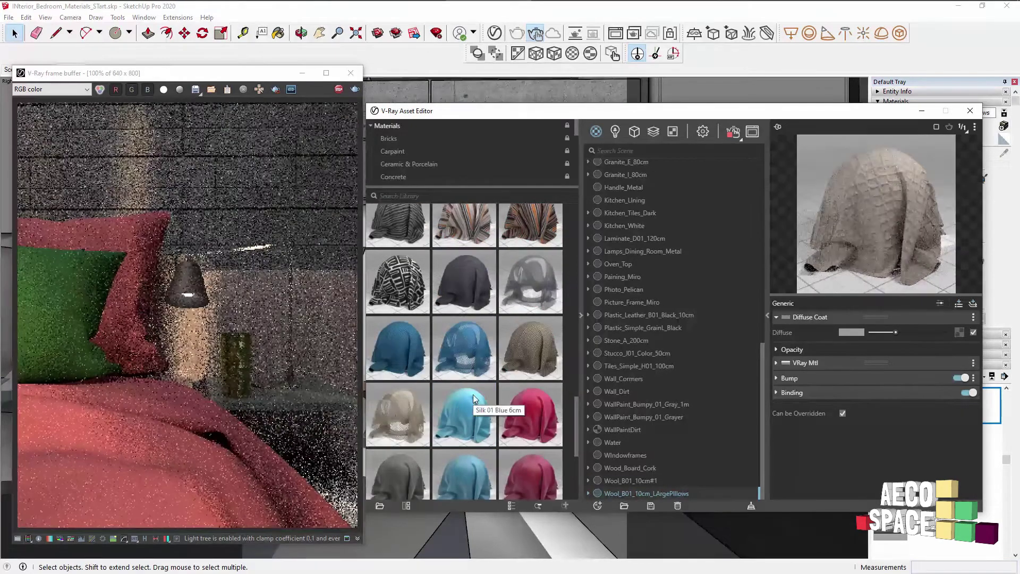
pyautogui.scroll(-5, 471, 404)
pyautogui.moveTo(471, 404); pyautogui.dragTo(652, 373)
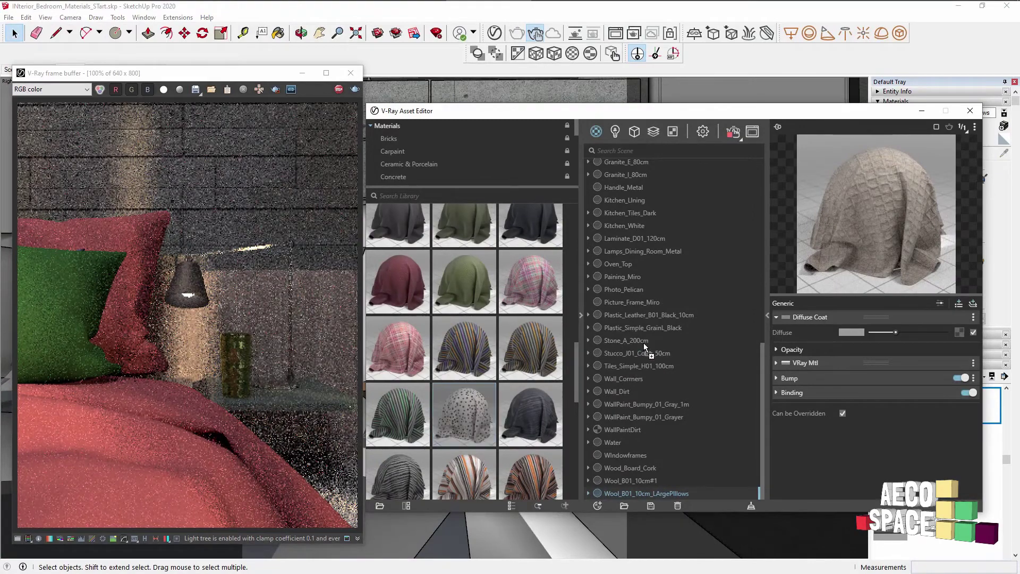
pyautogui.doubleClick(659, 460)
pyautogui.write('_Small')
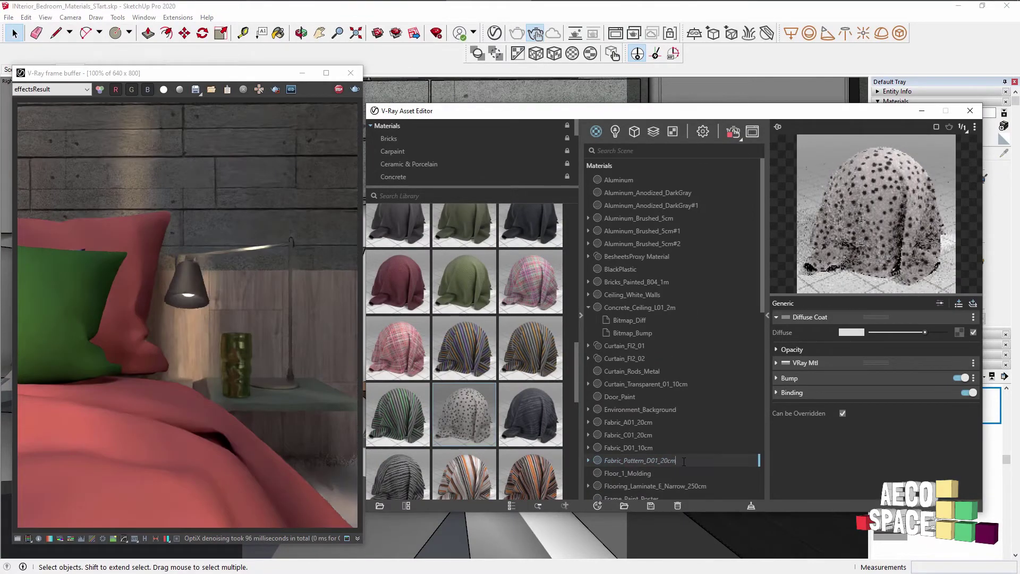
pyautogui.press('Return')
# Assign Wool_B01_10cm_LArgePillows to the BesheetsProxy's first material slot
pyautogui.click(635, 132)
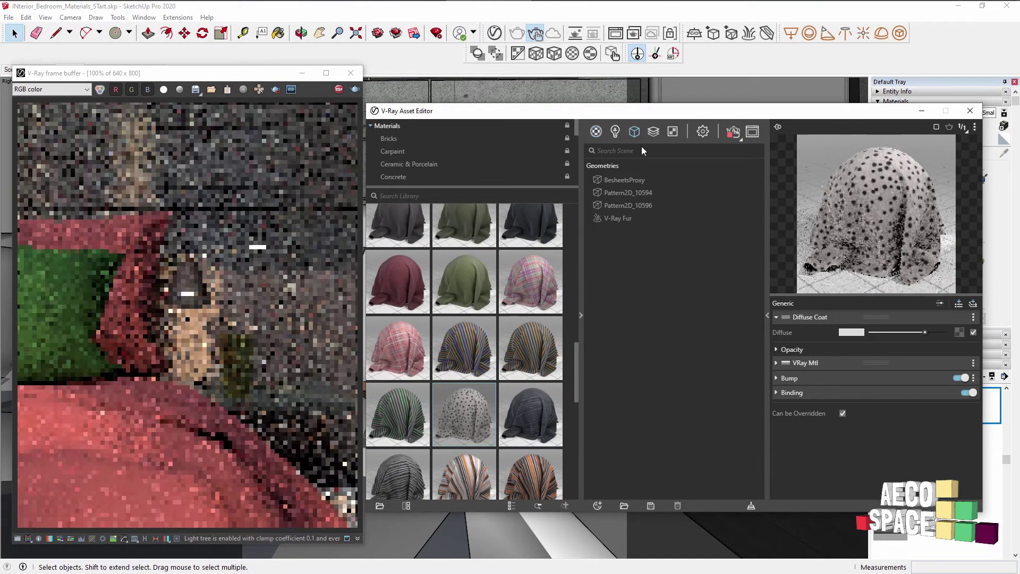
pyautogui.click(624, 180)
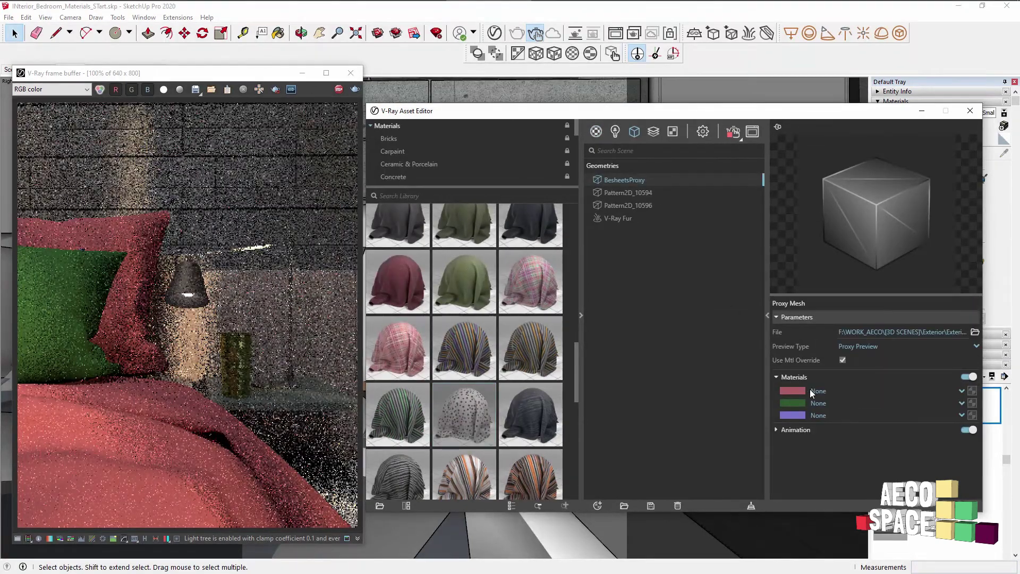
pyautogui.click(962, 392)
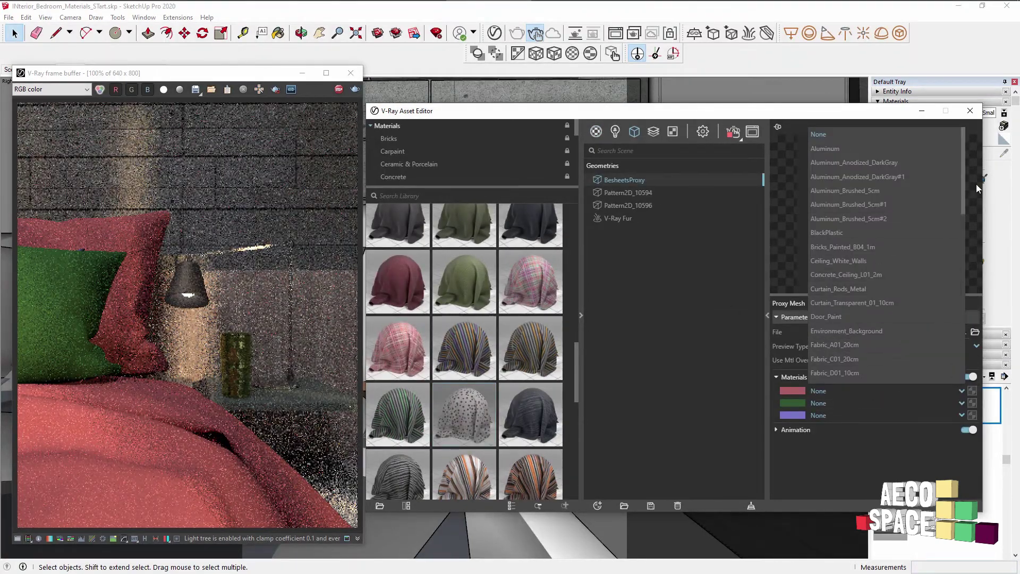
pyautogui.moveTo(962, 203); pyautogui.dragTo(962, 237)
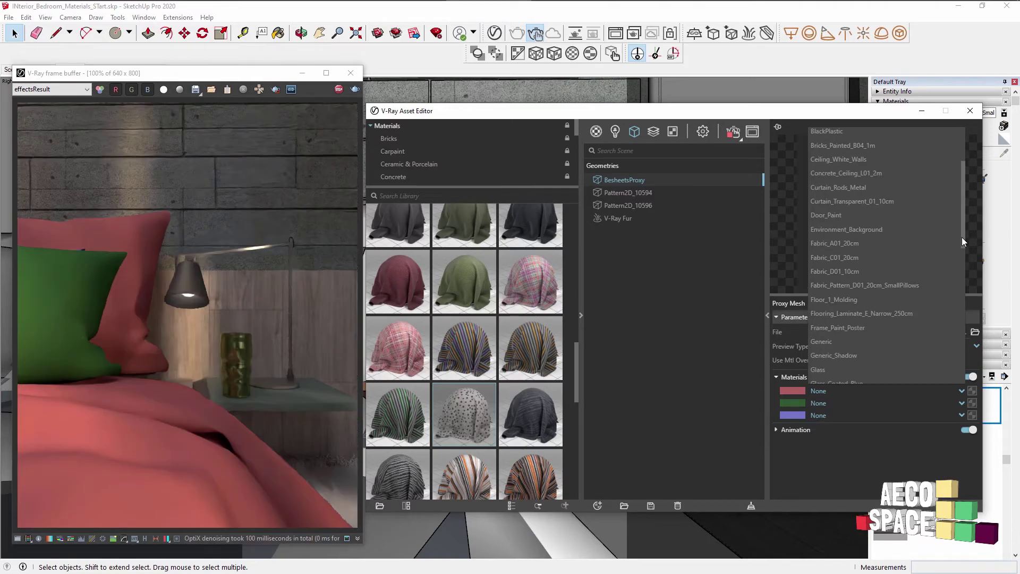
pyautogui.scroll(-5, 910, 276)
pyautogui.scroll(-5, 903, 297)
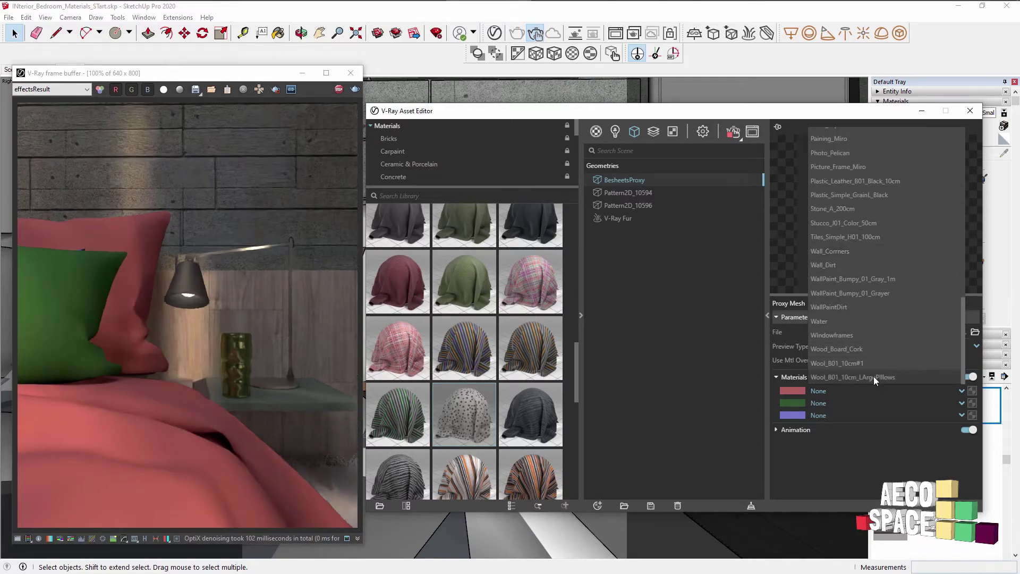
pyautogui.click(873, 376)
# Assign Fabric_Pattern_D01_20cm_SmallPillows to the proxy's second material slot
pyautogui.click(828, 401)
pyautogui.click(957, 220)
pyautogui.click(834, 403)
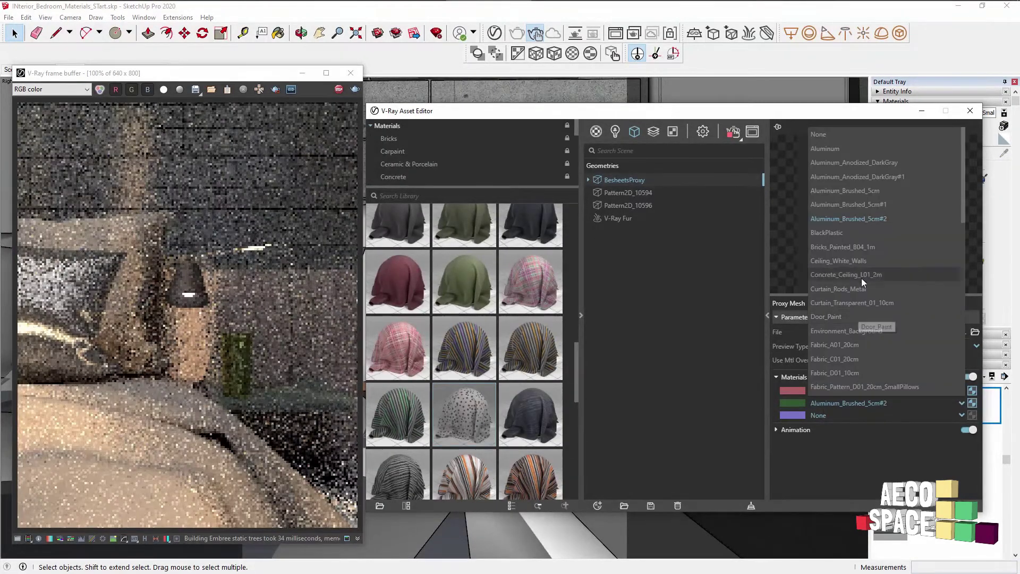
pyautogui.click(863, 350)
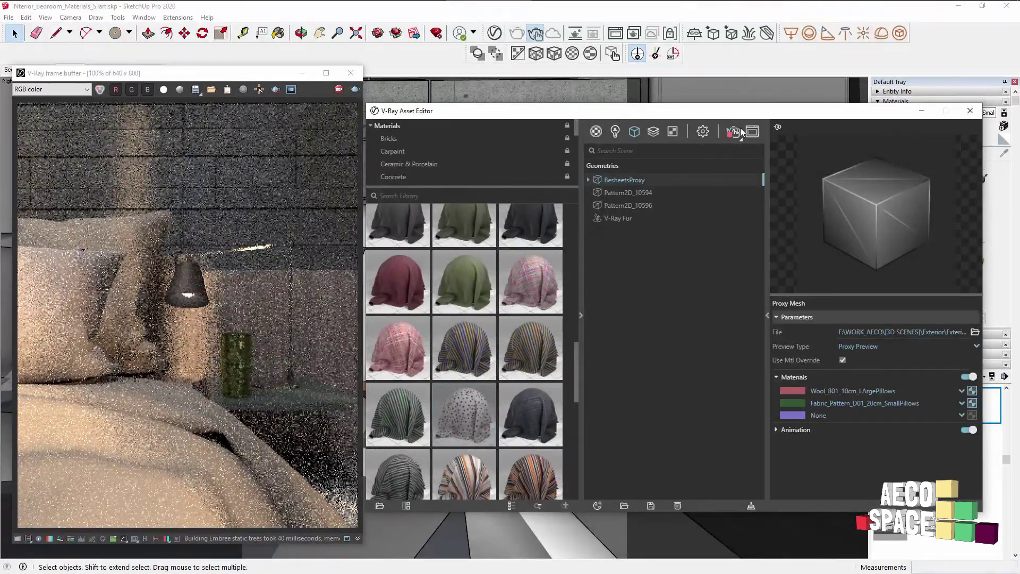
pyautogui.click(595, 132)
pyautogui.moveTo(867, 114); pyautogui.dragTo(867, 253)
pyautogui.click(882, 155)
pyautogui.click(883, 179)
pyautogui.moveTo(693, 298)
pyautogui.mouseDown()
pyautogui.moveTo(832, 158)
pyautogui.moveTo(651, 133)
pyautogui.mouseUp()
# Set the SmallPillows fabric's Bitmap_Normals repeat to 0.04 in both U and V
pyautogui.click(788, 424)
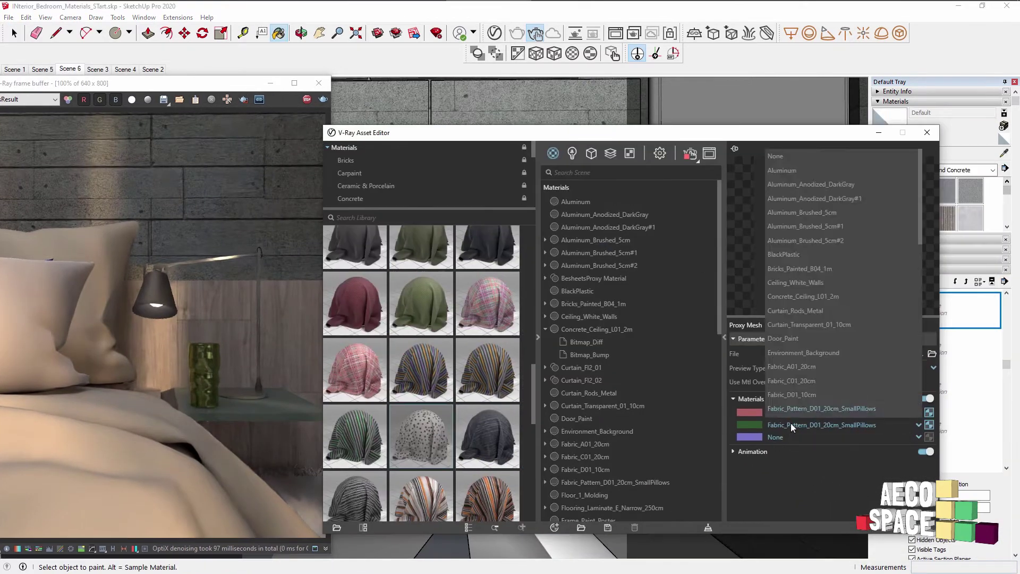
pyautogui.click(545, 269)
pyautogui.click(585, 295)
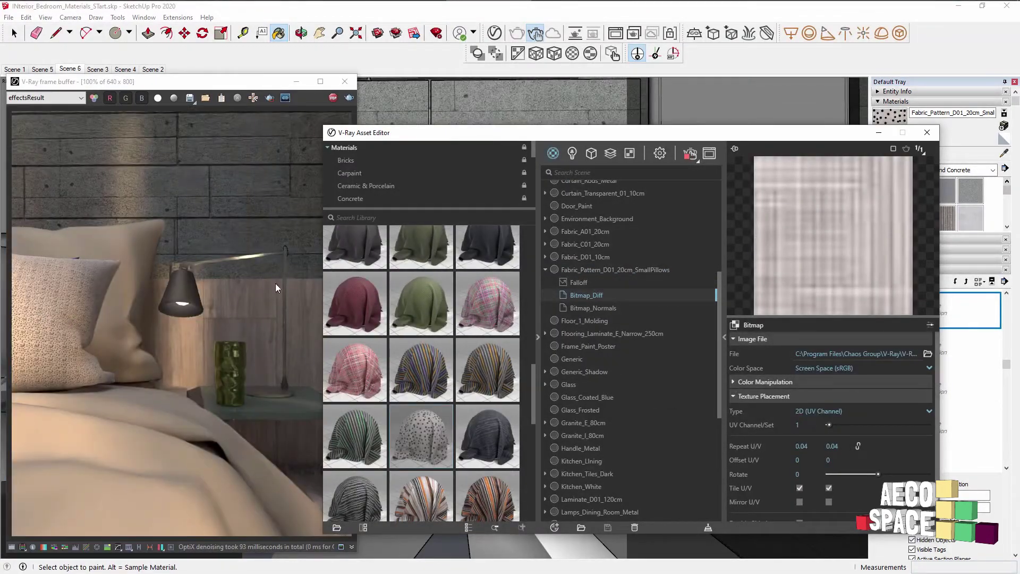
pyautogui.click(593, 307)
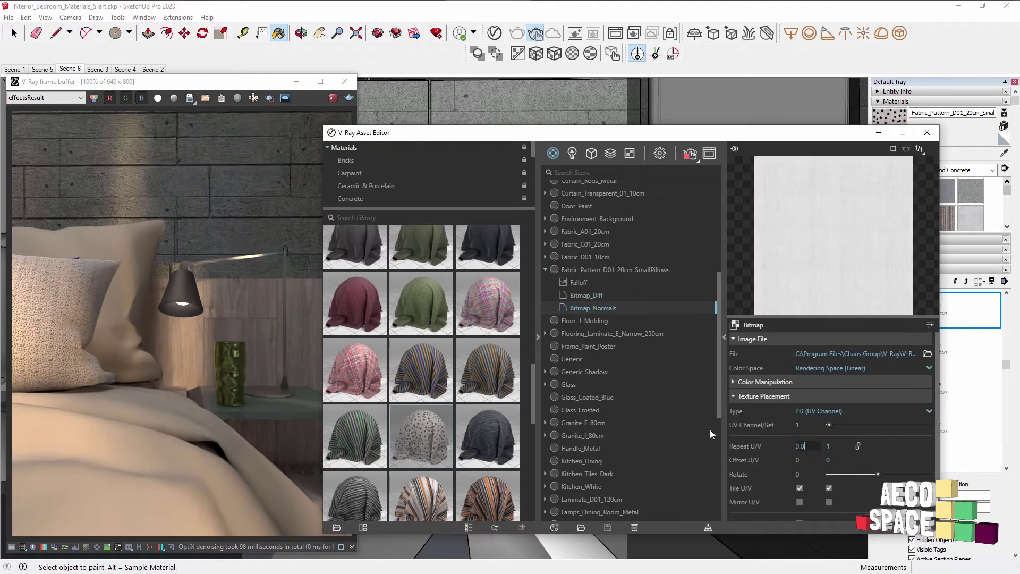
pyautogui.write('4')
pyautogui.press('Tab')
pyautogui.write('0.04')
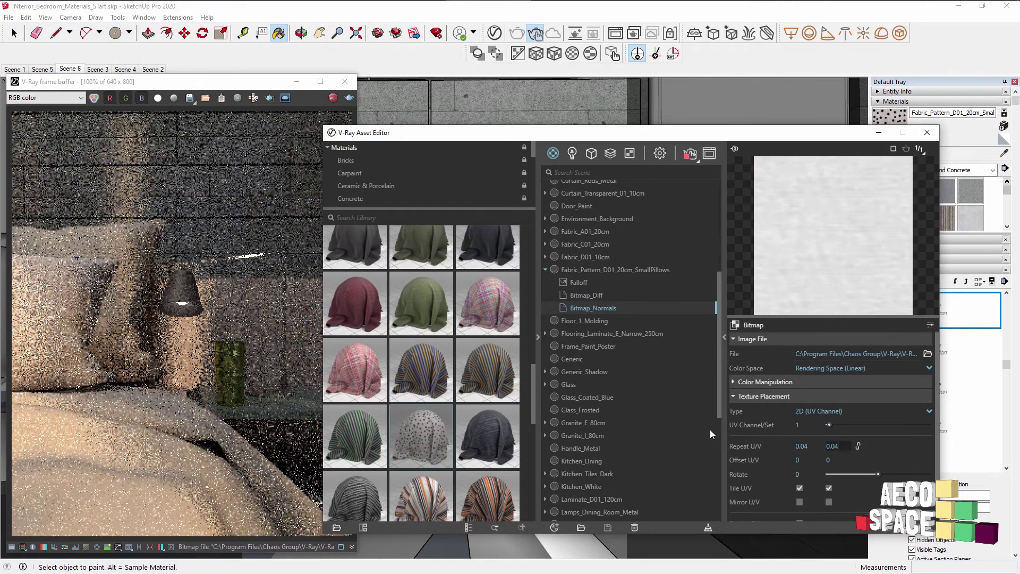
pyautogui.press('Return')
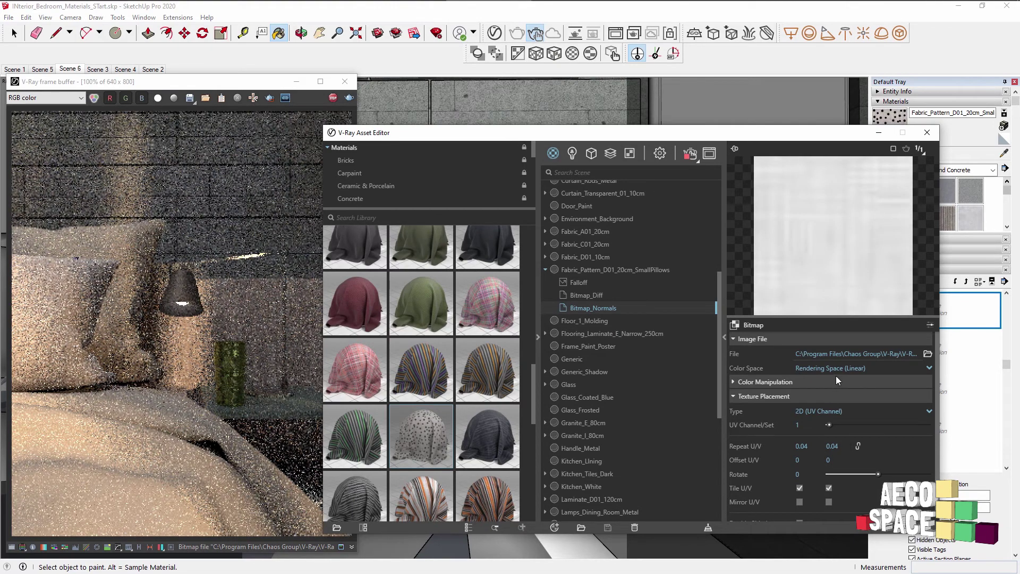
pyautogui.scroll(-6, 611, 425)
# Review the LArgePillows wool's diffuse and normal-map bitmaps, then close the Asset Editor
pyautogui.click(595, 514)
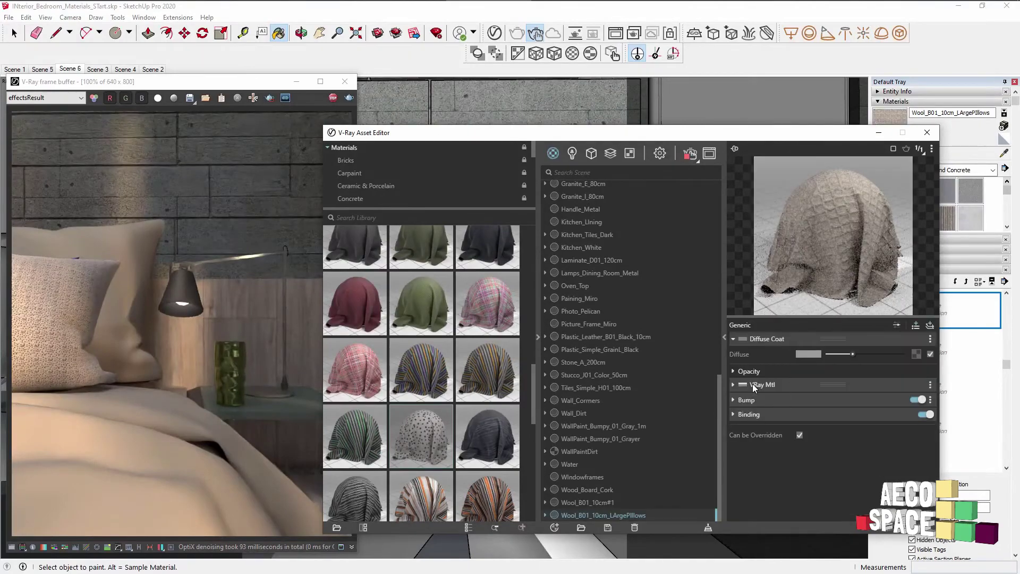
pyautogui.click(753, 383)
pyautogui.click(918, 415)
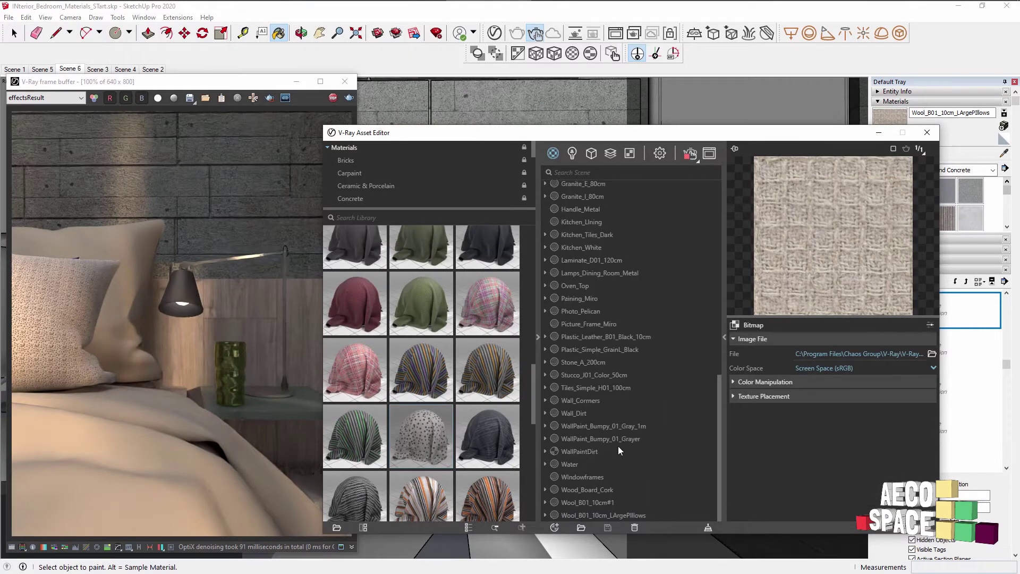
pyautogui.click(545, 515)
pyautogui.click(588, 501)
pyautogui.click(591, 515)
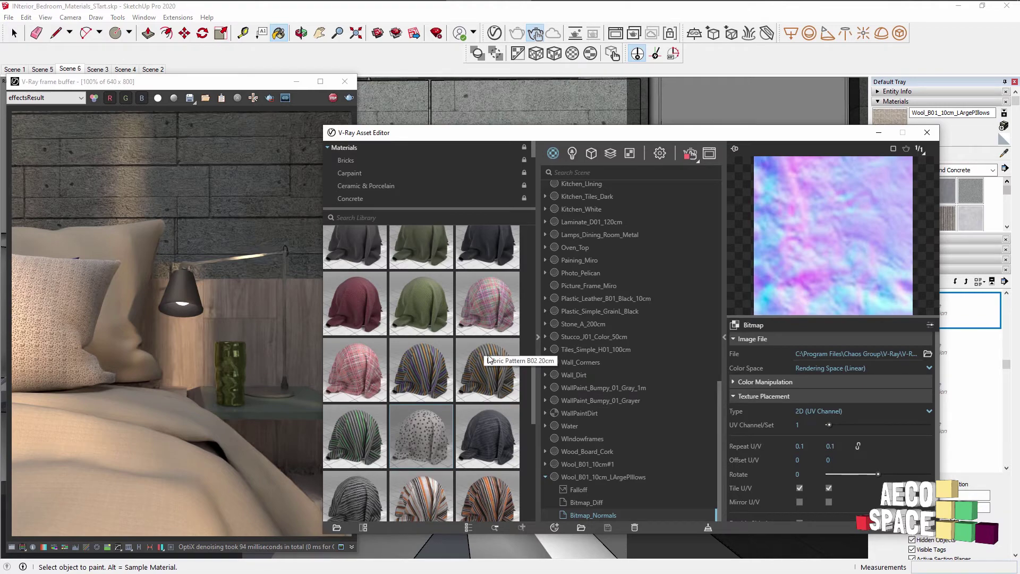
pyautogui.scroll(-1, 465, 385)
pyautogui.scroll(-2, 401, 395)
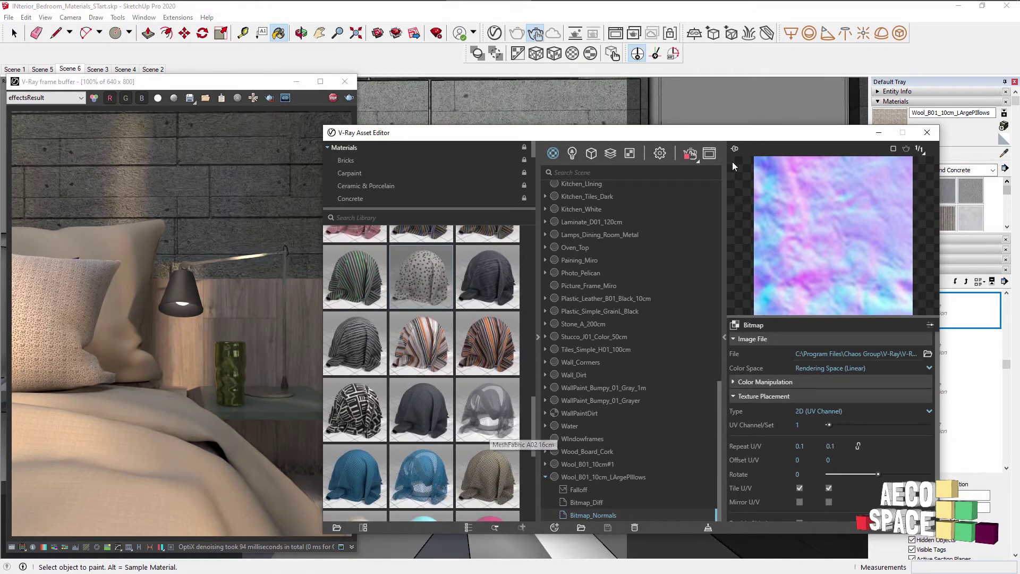
pyautogui.click(930, 134)
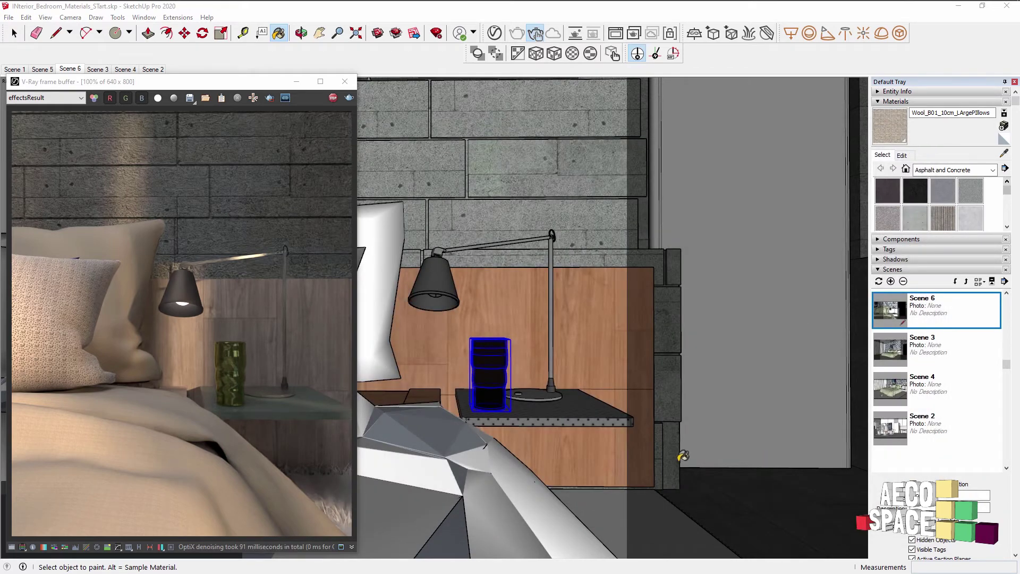
# Turn the view toward the floor beside the bed and region-render the fur rug
pyautogui.scroll(2, 336, 493)
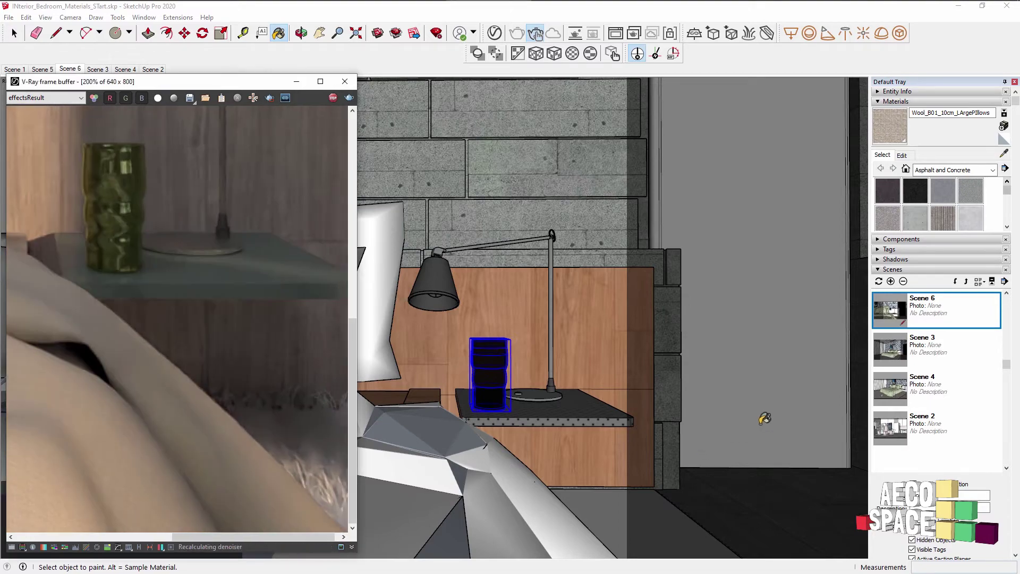
pyautogui.moveTo(765, 418)
pyautogui.mouseDown(button='middle')
pyautogui.moveTo(616, 457)
pyautogui.moveTo(453, 416)
pyautogui.moveTo(462, 400)
pyautogui.moveTo(496, 400)
pyautogui.moveTo(475, 418)
pyautogui.moveTo(456, 401)
pyautogui.mouseUp(button='middle')
pyautogui.scroll(-2, 153, 355)
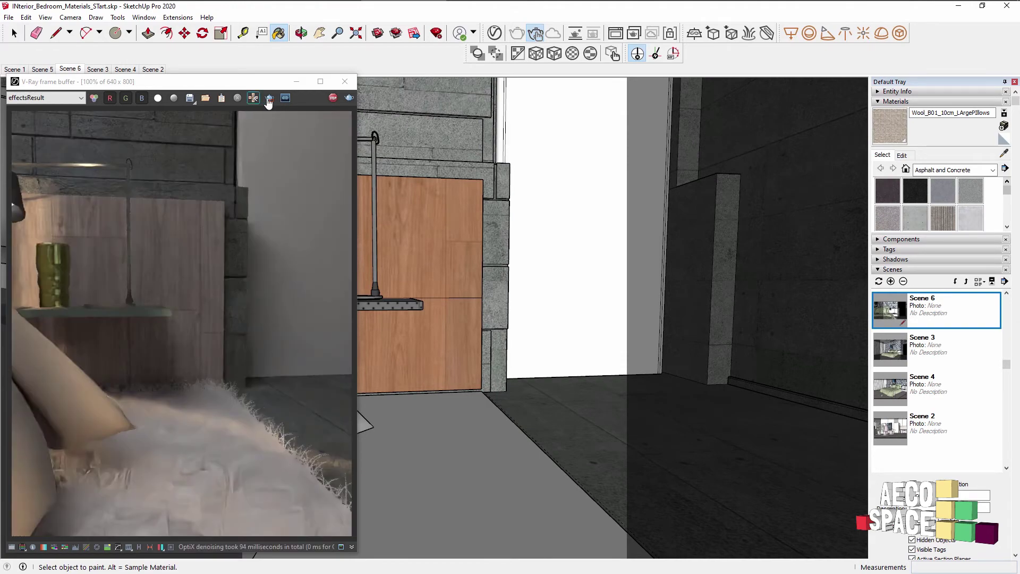
pyautogui.moveTo(104, 398); pyautogui.dragTo(302, 536)
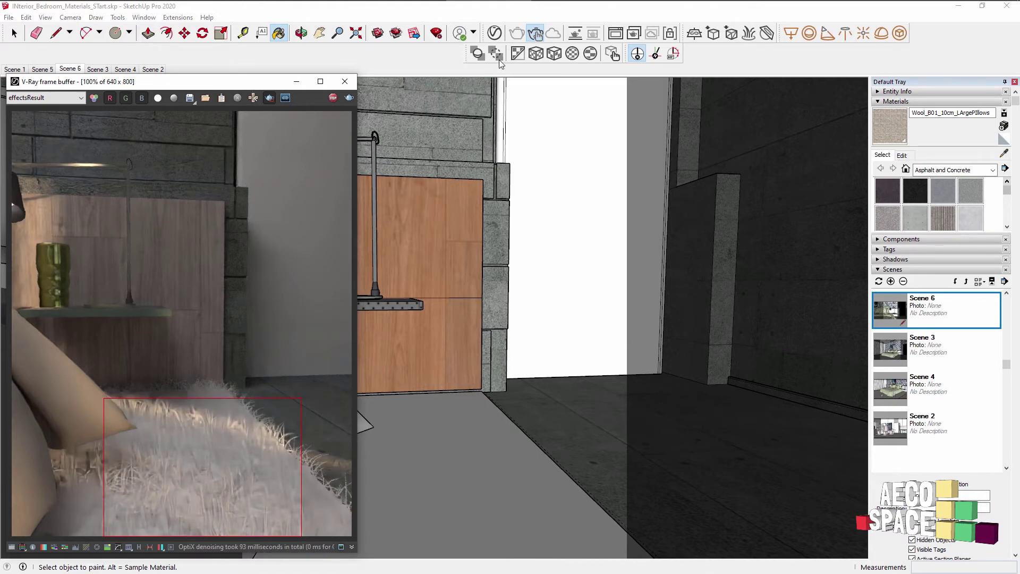
pyautogui.click(494, 33)
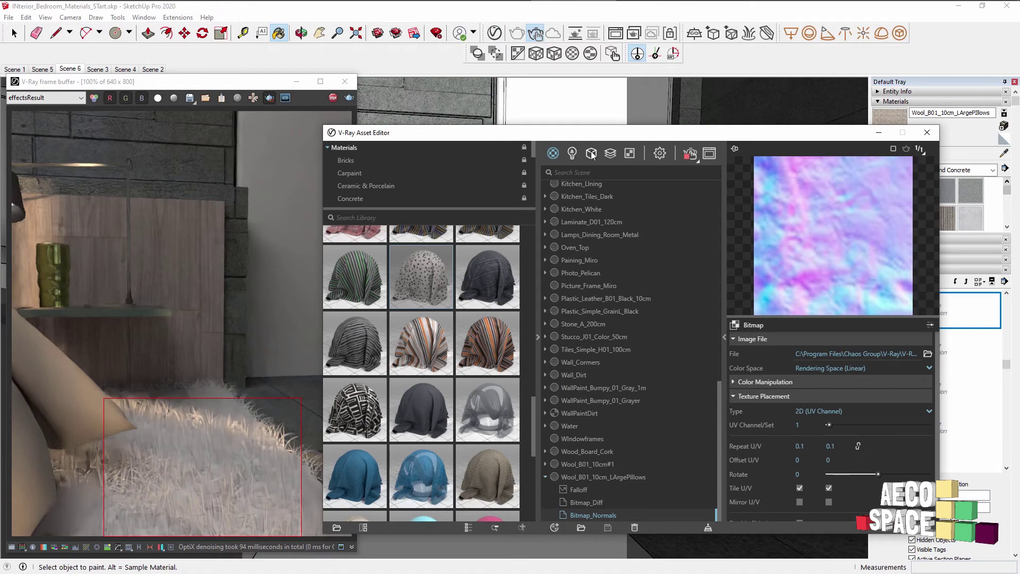
# Add the Carpet_A02_100cm material to the scene materials
pyautogui.scroll(3, 460, 374)
pyautogui.scroll(3, 460, 374)
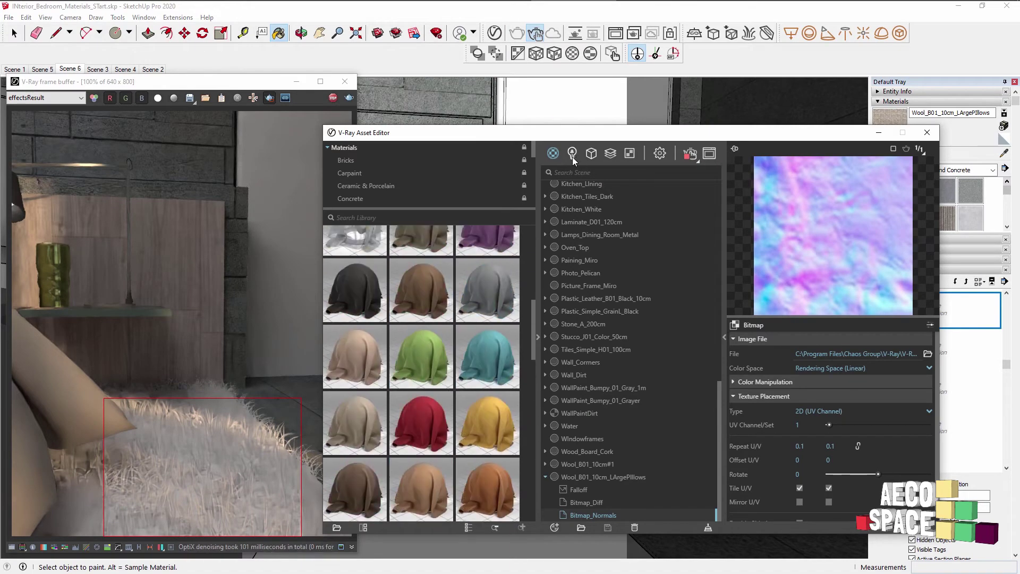
pyautogui.click(592, 153)
pyautogui.click(580, 236)
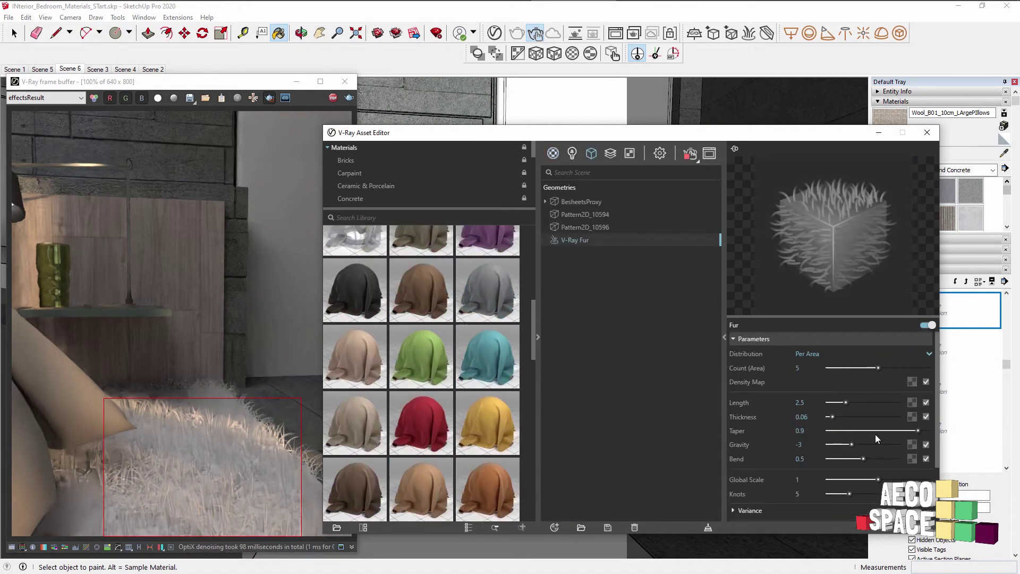
pyautogui.scroll(-5, 873, 438)
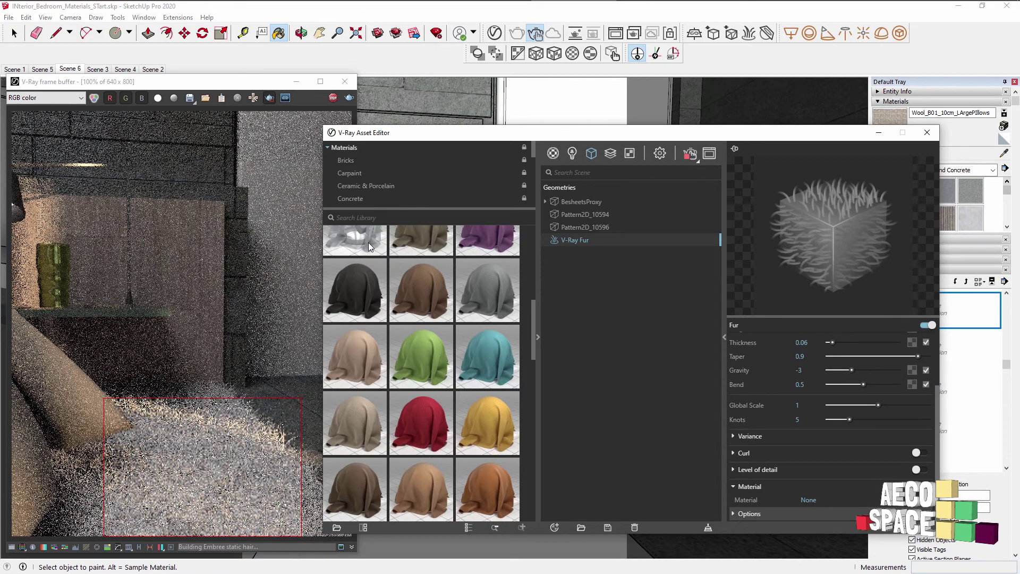
pyautogui.scroll(5, 368, 242)
pyautogui.scroll(3, 384, 316)
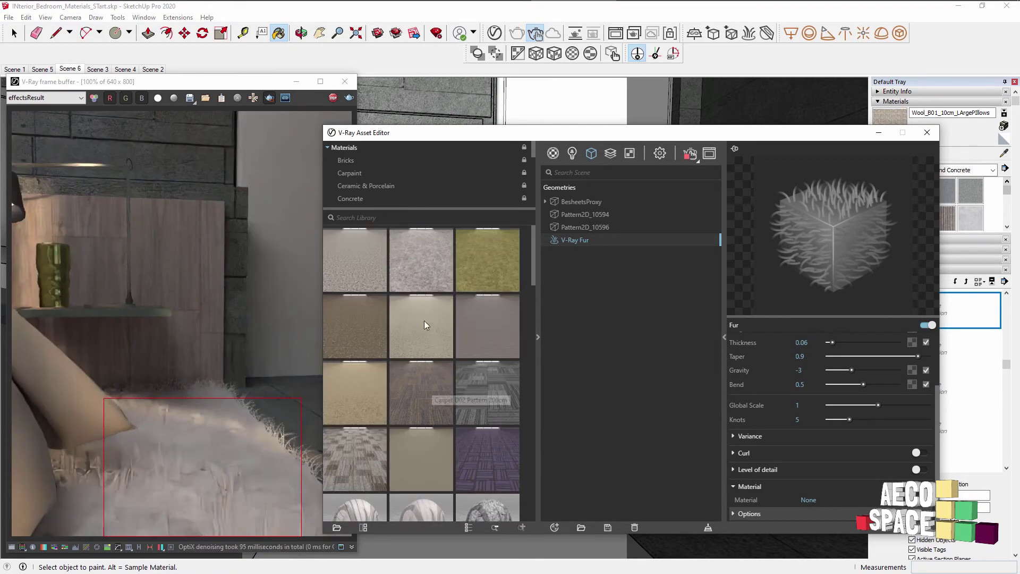
pyautogui.click(553, 153)
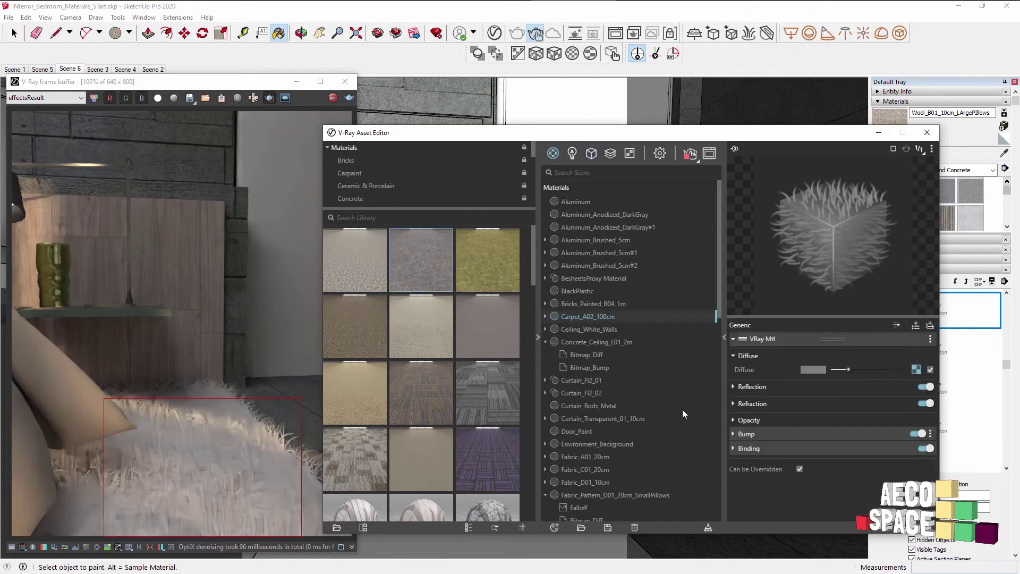
# Set the V-Ray Fur rug's material to Carpet_A02_100cm
pyautogui.click(591, 154)
pyautogui.click(575, 239)
pyautogui.click(877, 499)
pyautogui.click(834, 296)
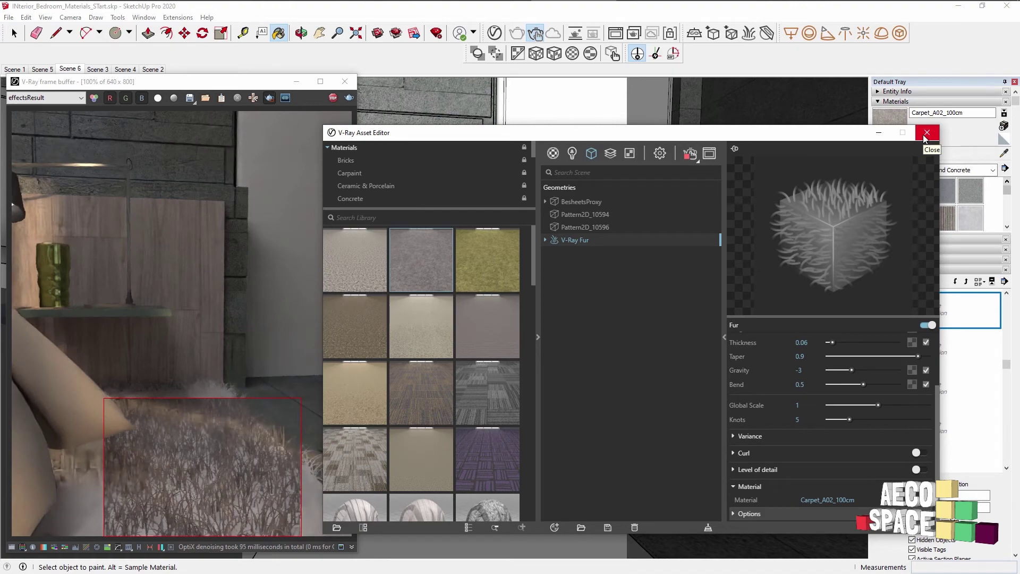
pyautogui.click(553, 153)
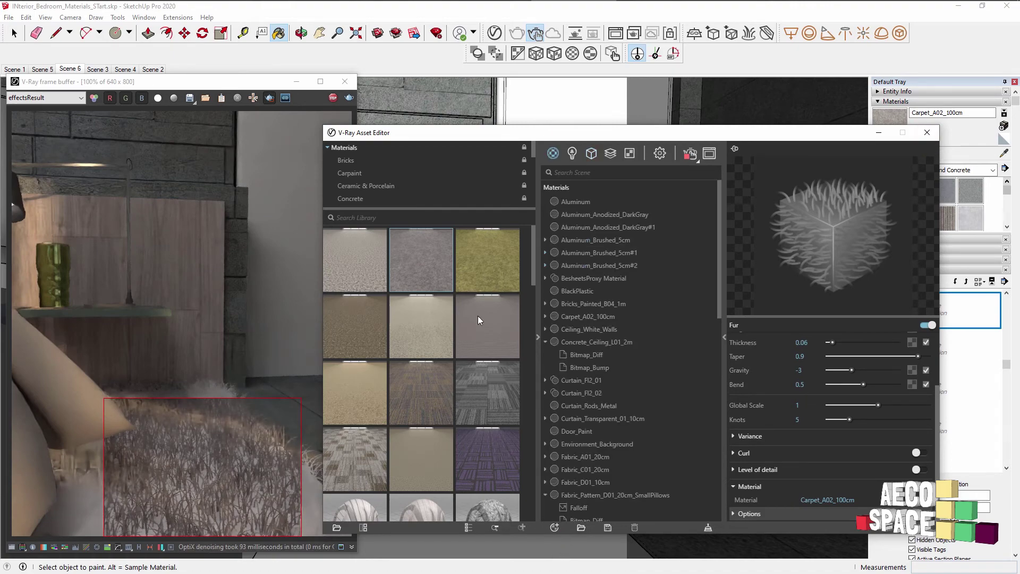
# Refresh the carpet fur render, close the Asset Editor and return to the Scene 6 nightstand view
pyautogui.moveTo(572, 134)
pyautogui.mouseDown()
pyautogui.moveTo(495, 116)
pyautogui.moveTo(713, 102)
pyautogui.mouseUp()
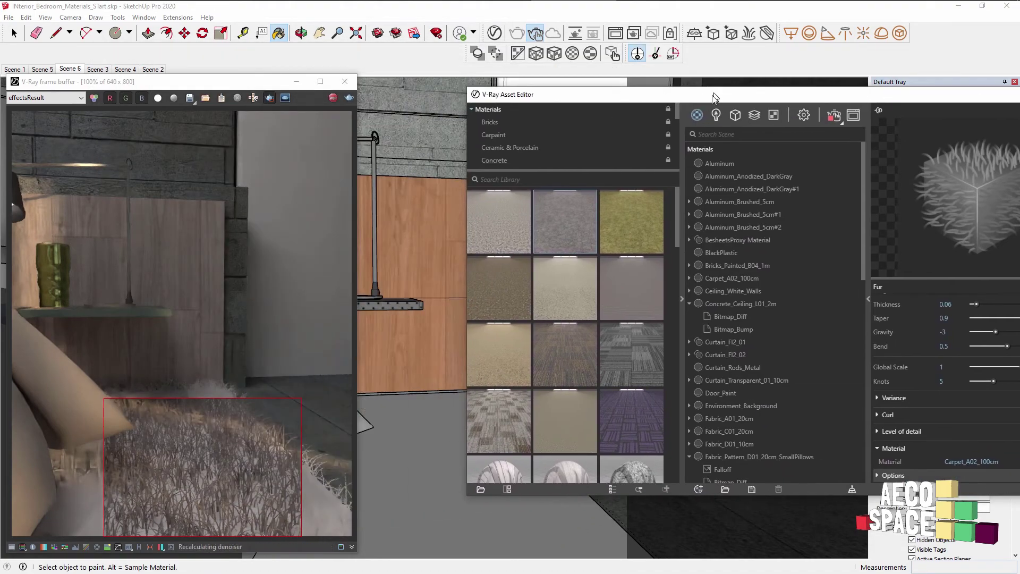
pyautogui.click(431, 458)
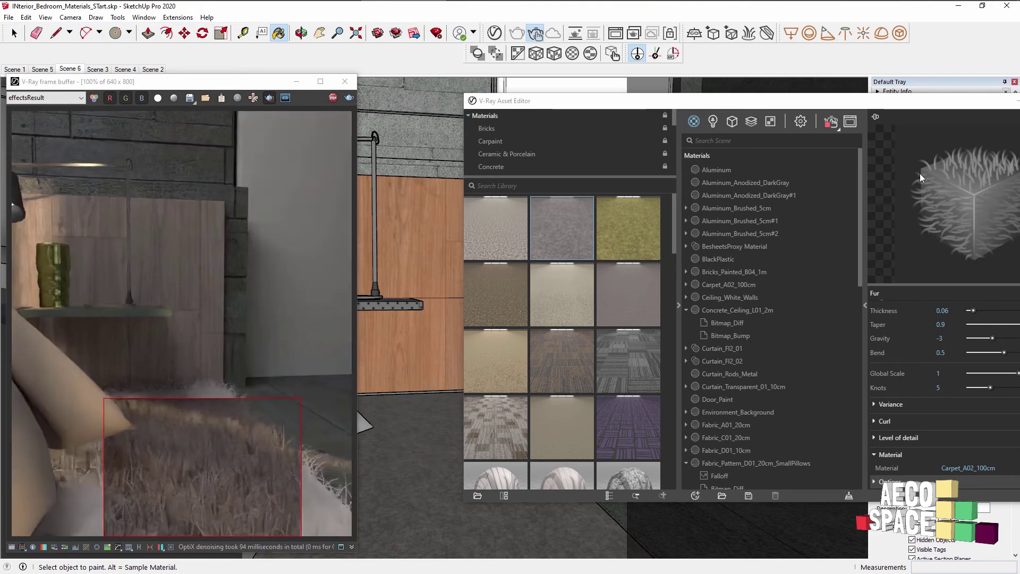
pyautogui.moveTo(944, 102); pyautogui.dragTo(822, 122)
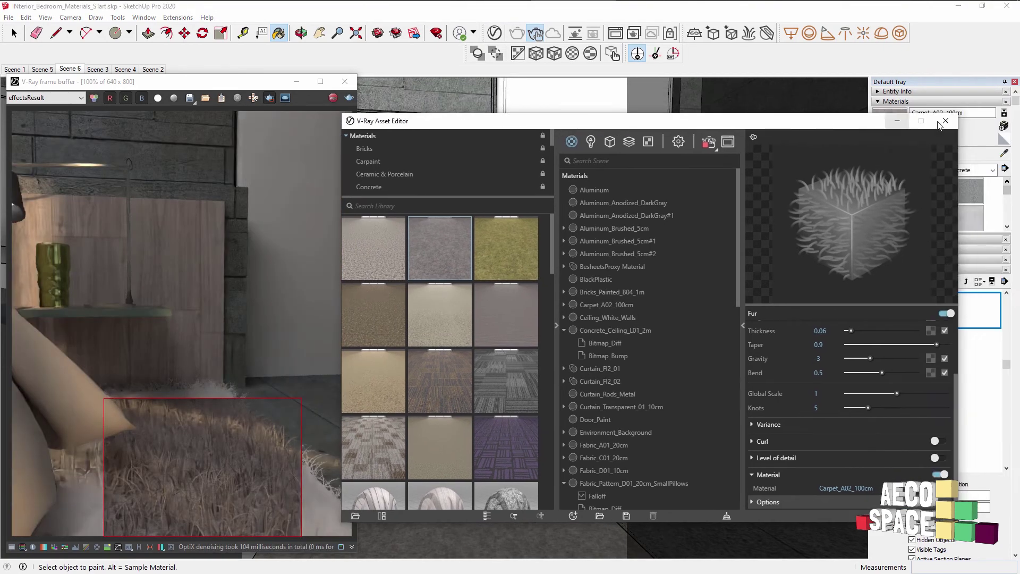
pyautogui.click(897, 121)
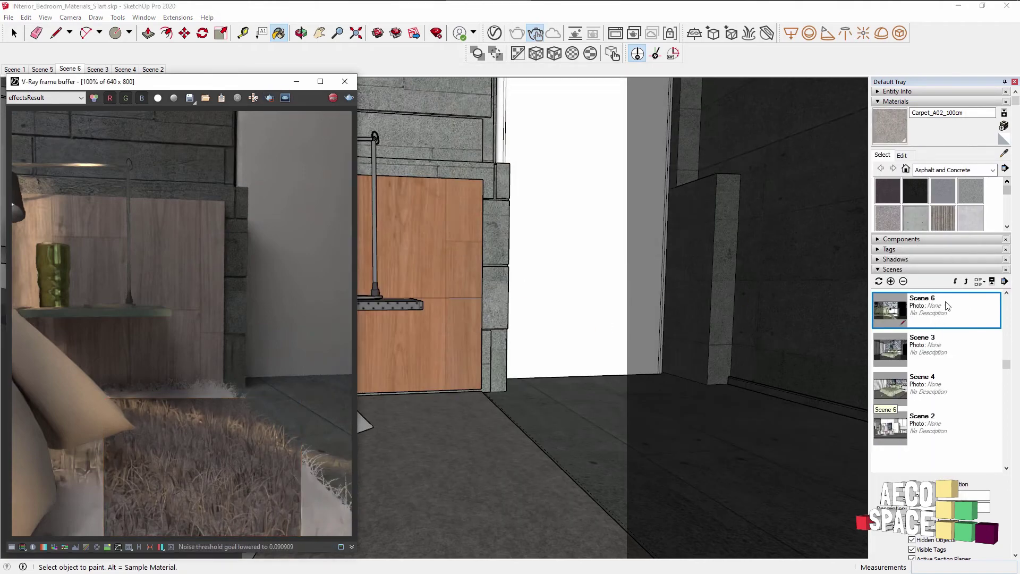
pyautogui.doubleClick(929, 304)
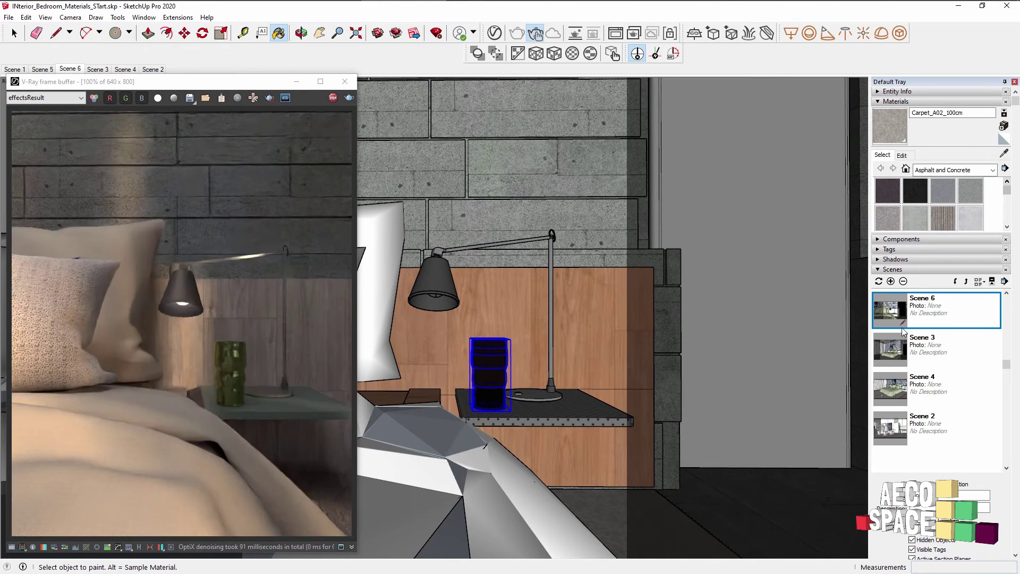
# Browse the Plastic category of the V-Ray material library in the Asset Editor
pyautogui.click(501, 36)
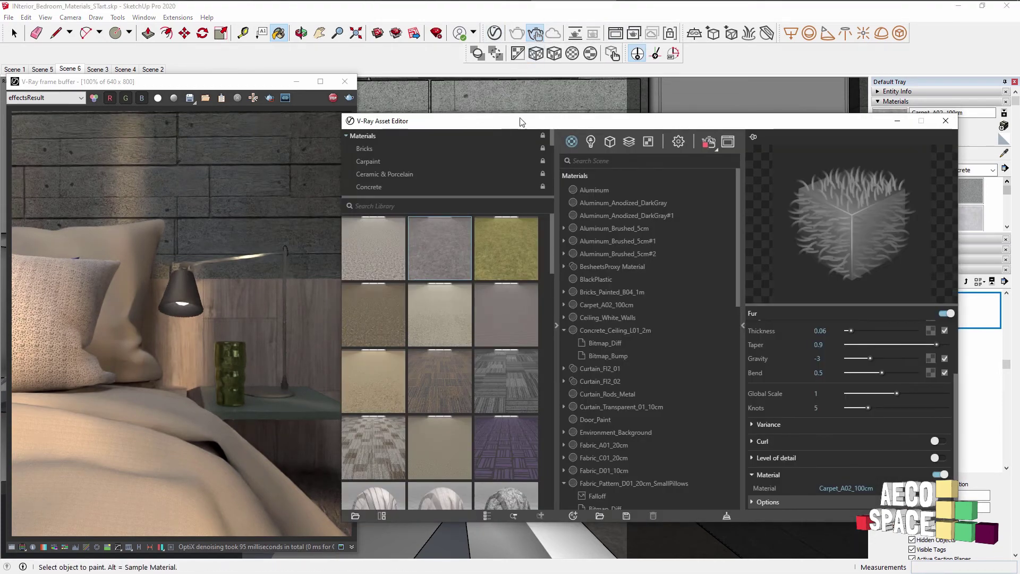
pyautogui.moveTo(510, 117); pyautogui.dragTo(676, 124)
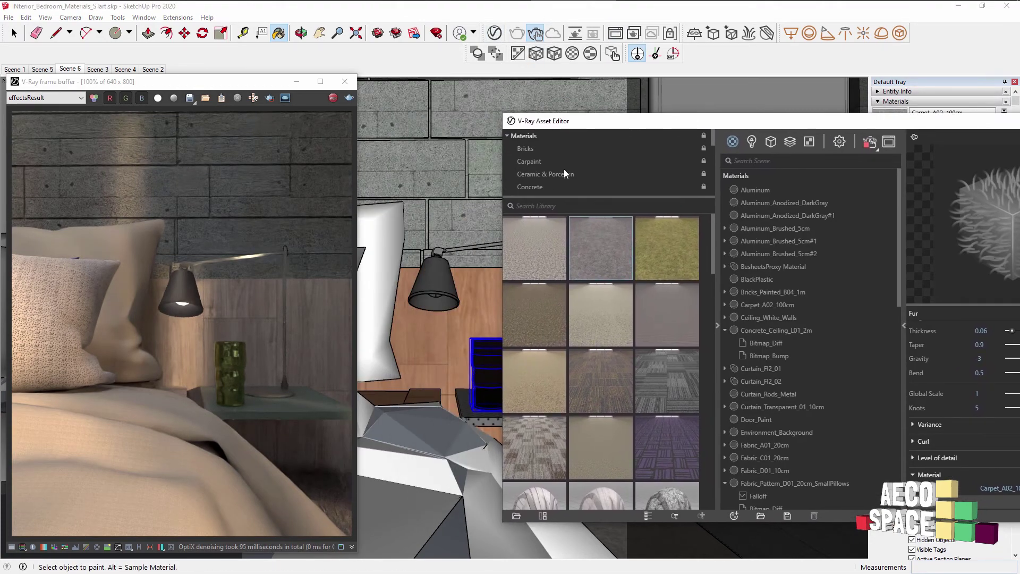
pyautogui.moveTo(579, 196); pyautogui.dragTo(576, 283)
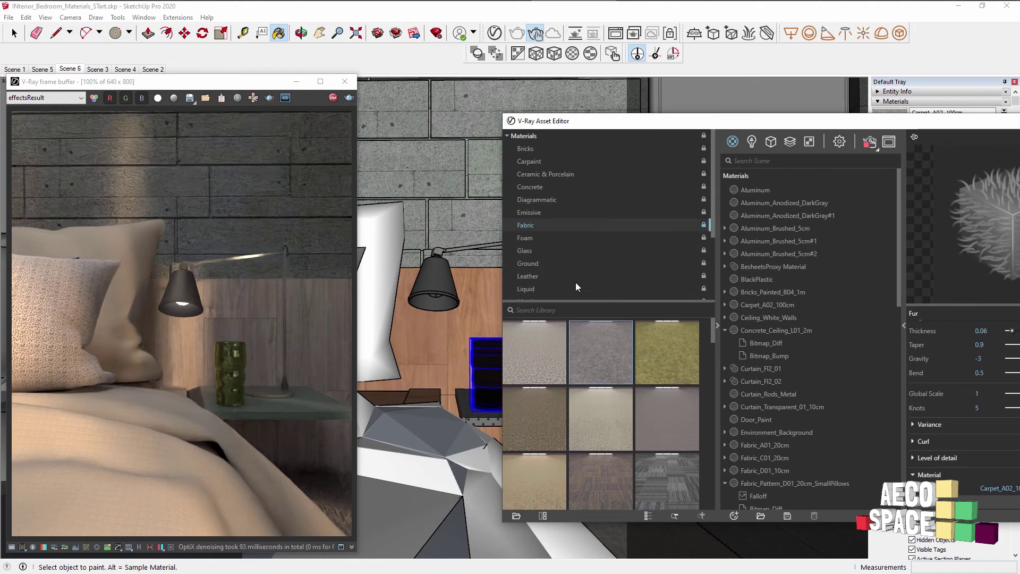
pyautogui.scroll(-2, 560, 264)
pyautogui.scroll(-2, 527, 246)
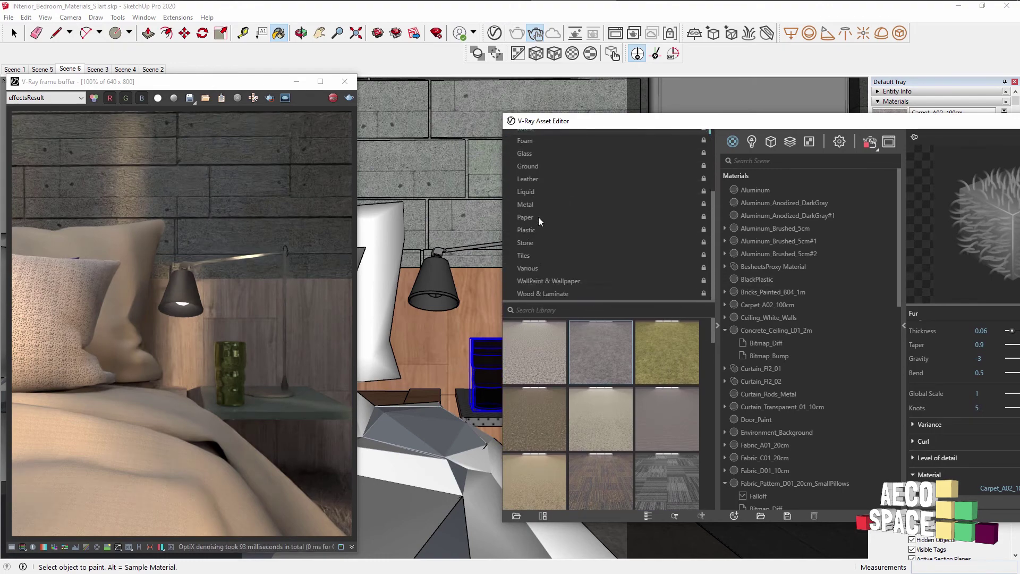
pyautogui.click(538, 232)
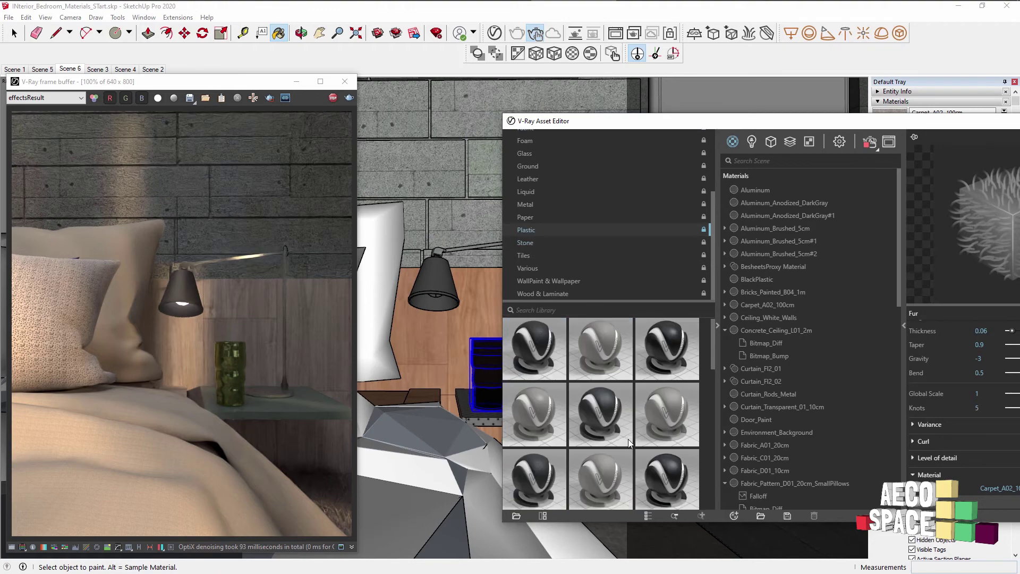
pyautogui.scroll(-3, 627, 433)
pyautogui.scroll(3, 520, 453)
# Add Plastic_Leather_B02_Gray_10cm to the scene and apply it to the selected vase
pyautogui.moveTo(533, 419); pyautogui.dragTo(444, 342)
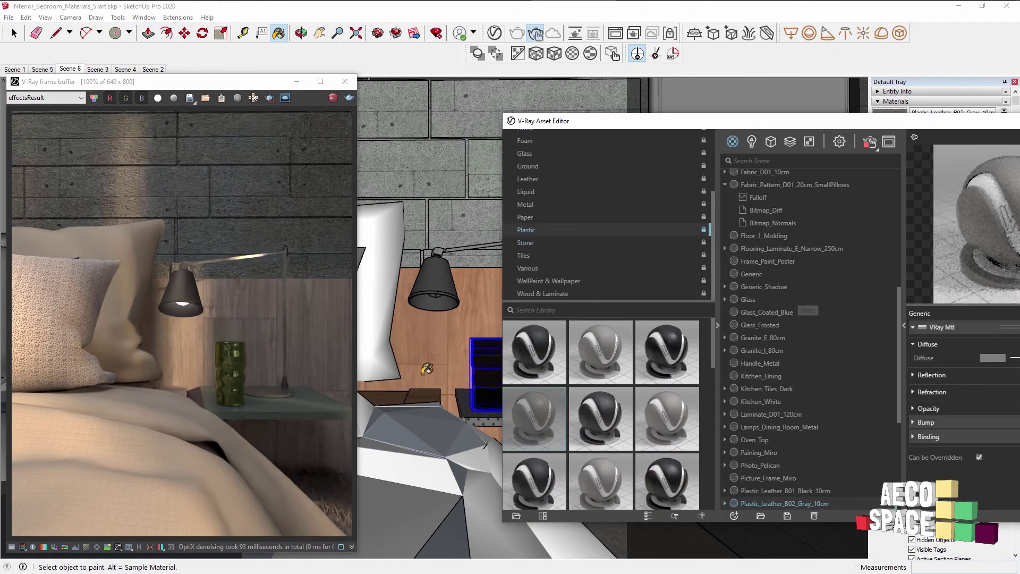
pyautogui.scroll(-2, 840, 471)
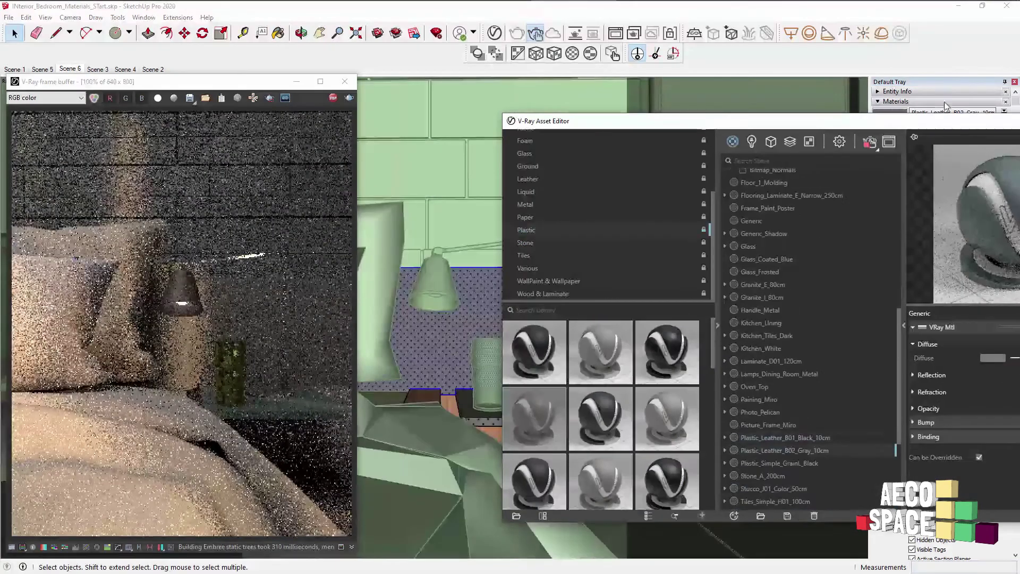
pyautogui.moveTo(953, 123); pyautogui.dragTo(807, 93)
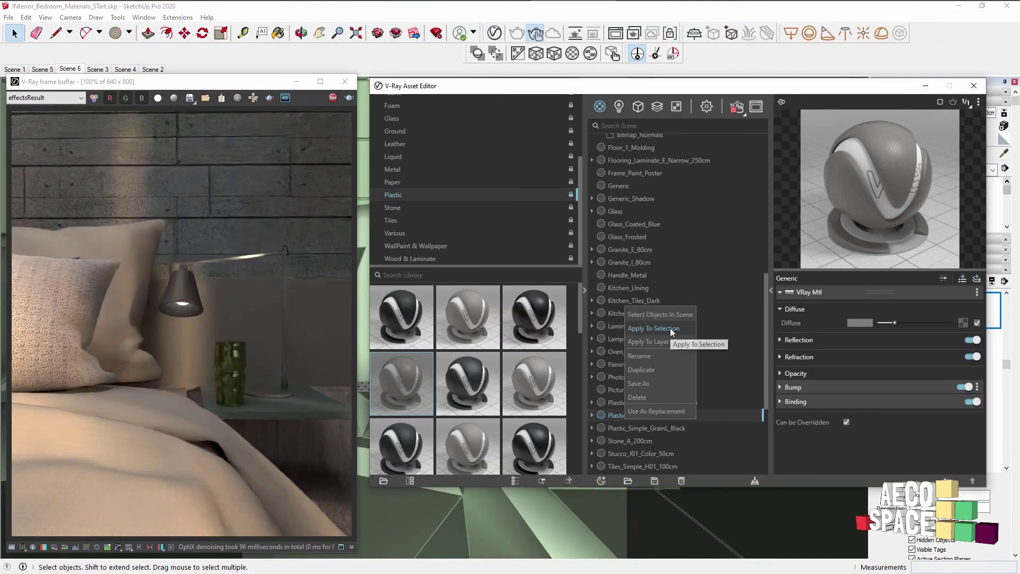
pyautogui.moveTo(895, 323); pyautogui.dragTo(939, 325)
pyautogui.click(973, 86)
pyautogui.moveTo(240, 81); pyautogui.dragTo(288, 62)
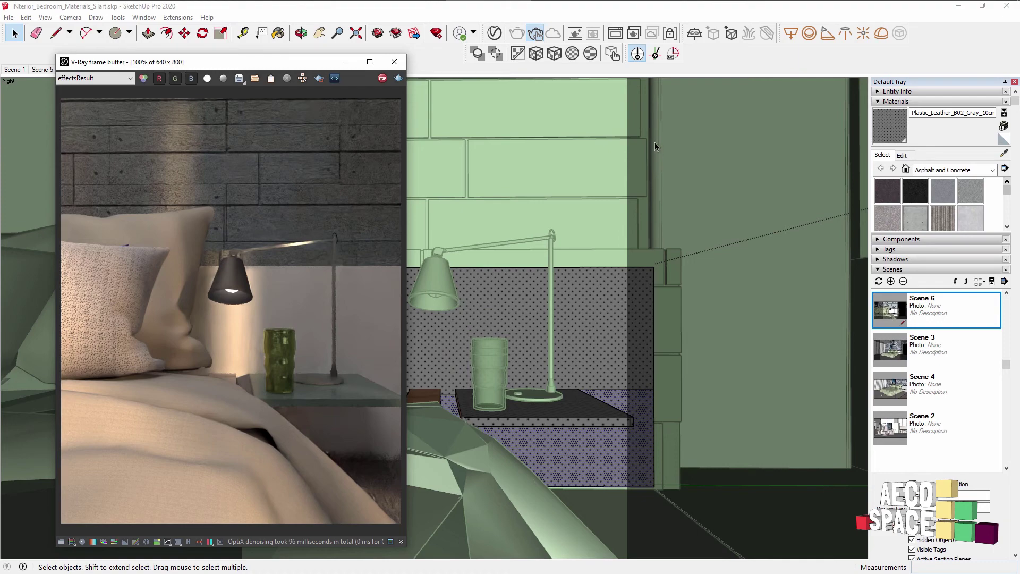
# Deselect everything so the viewport shows the concrete wall, grey lamp and dark plastic vase
pyautogui.click(634, 151)
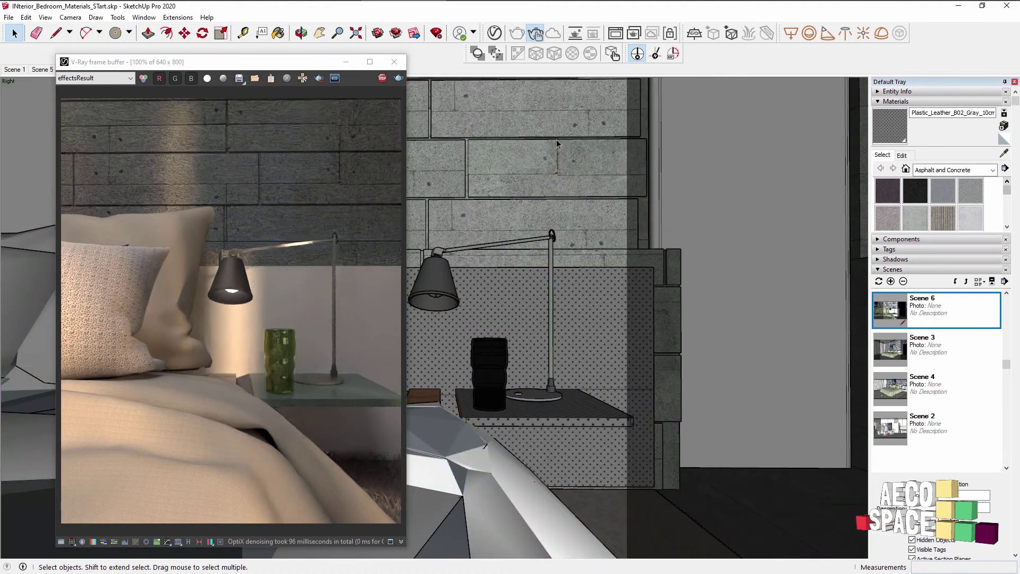